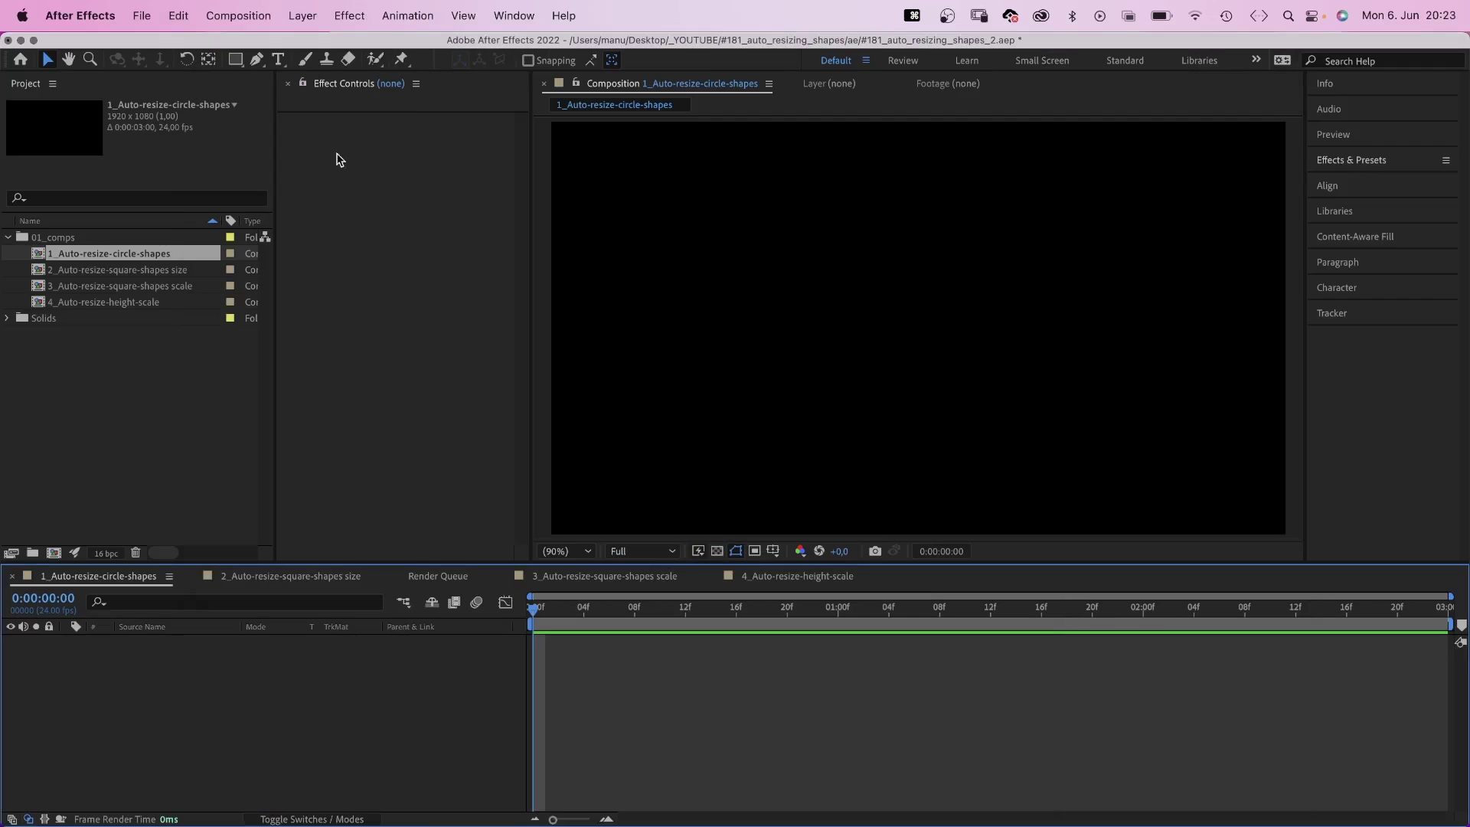
Create a comp-filling ellipse and set its Ellipse Path Size to 500,500
left_click_drag(235, 59, 287, 94)
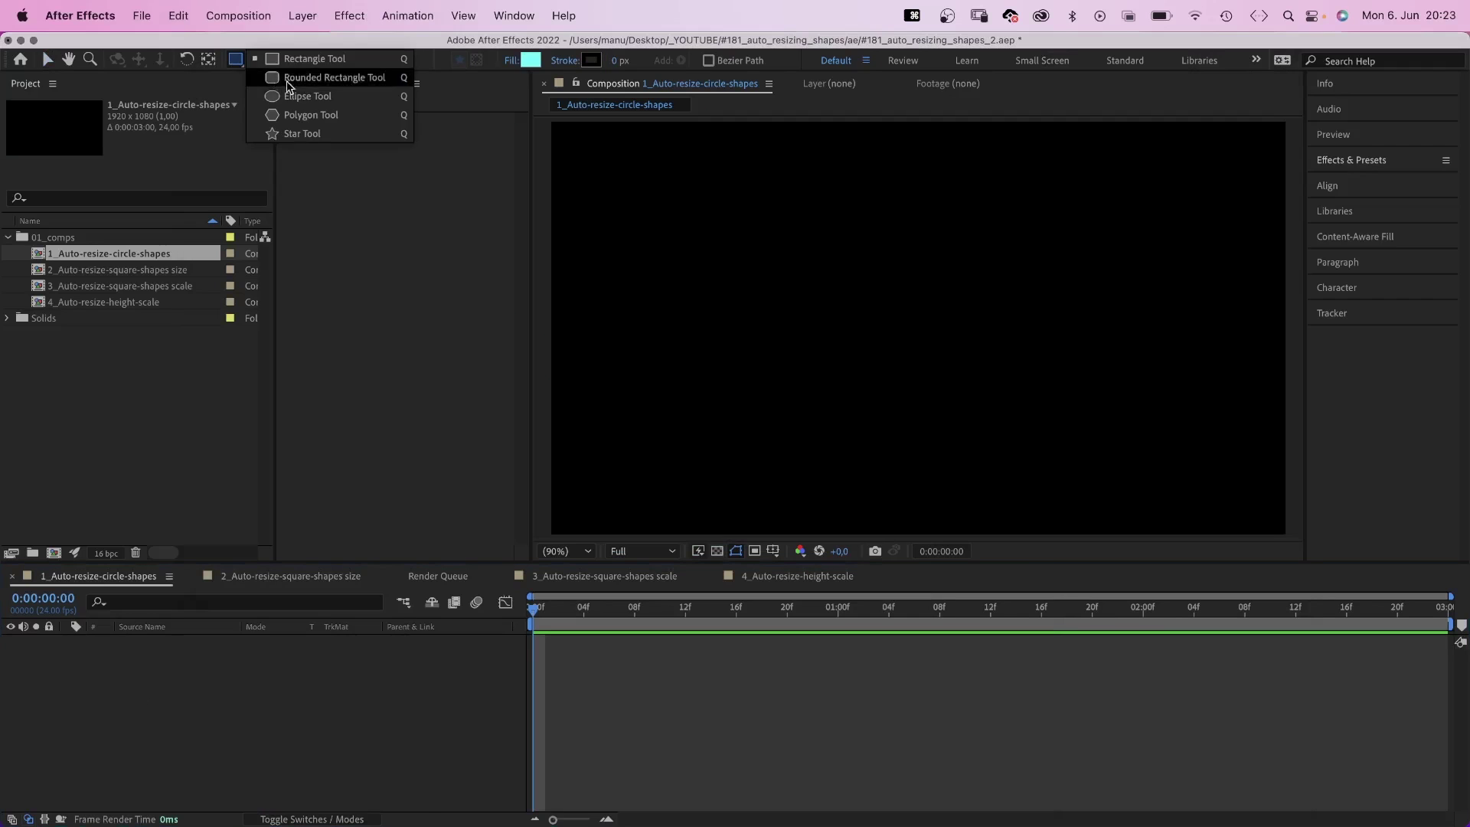
double_click(236, 60)
left_click(96, 672)
left_click(111, 685)
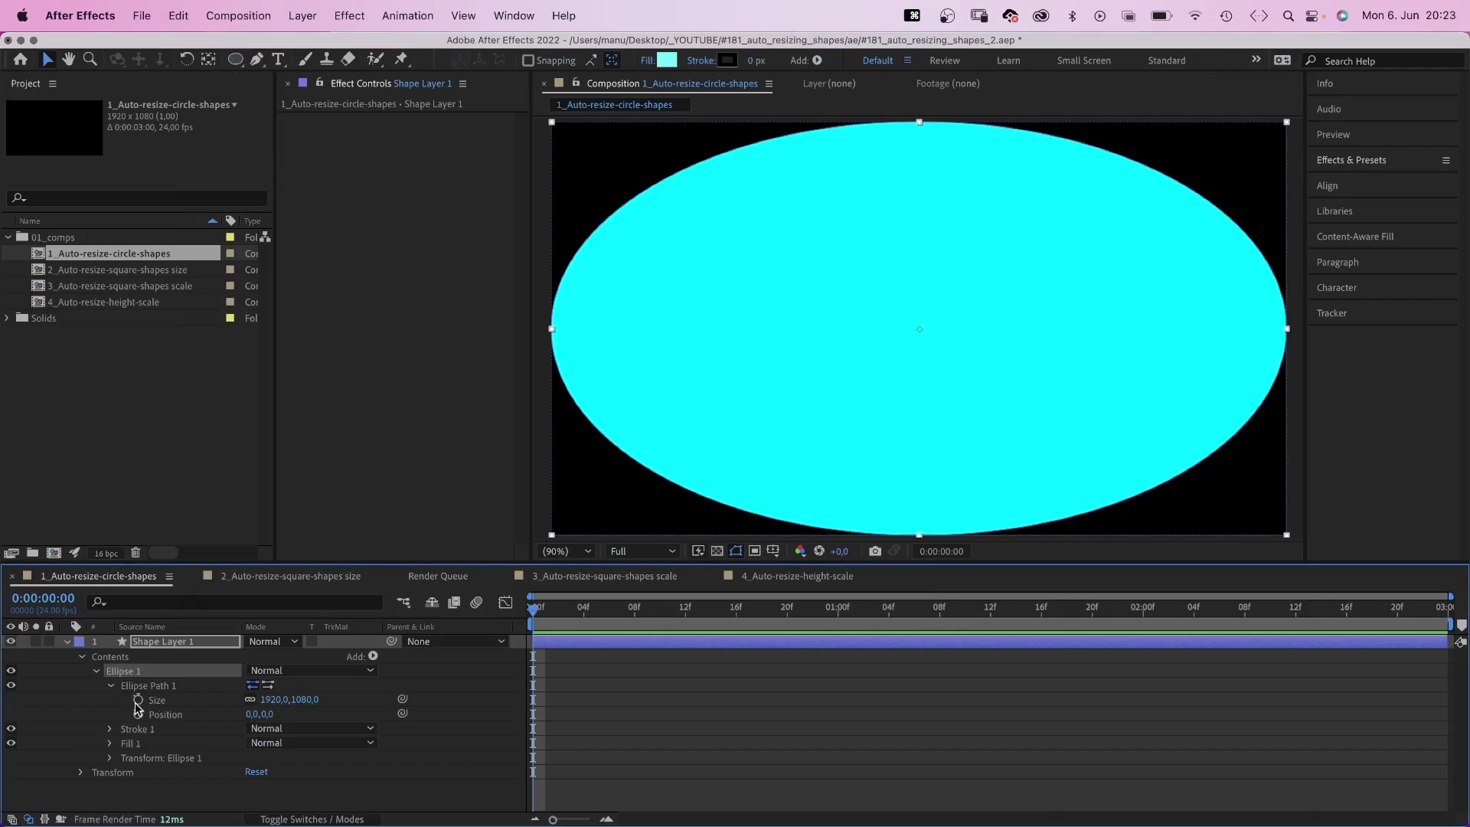
left_click(271, 701)
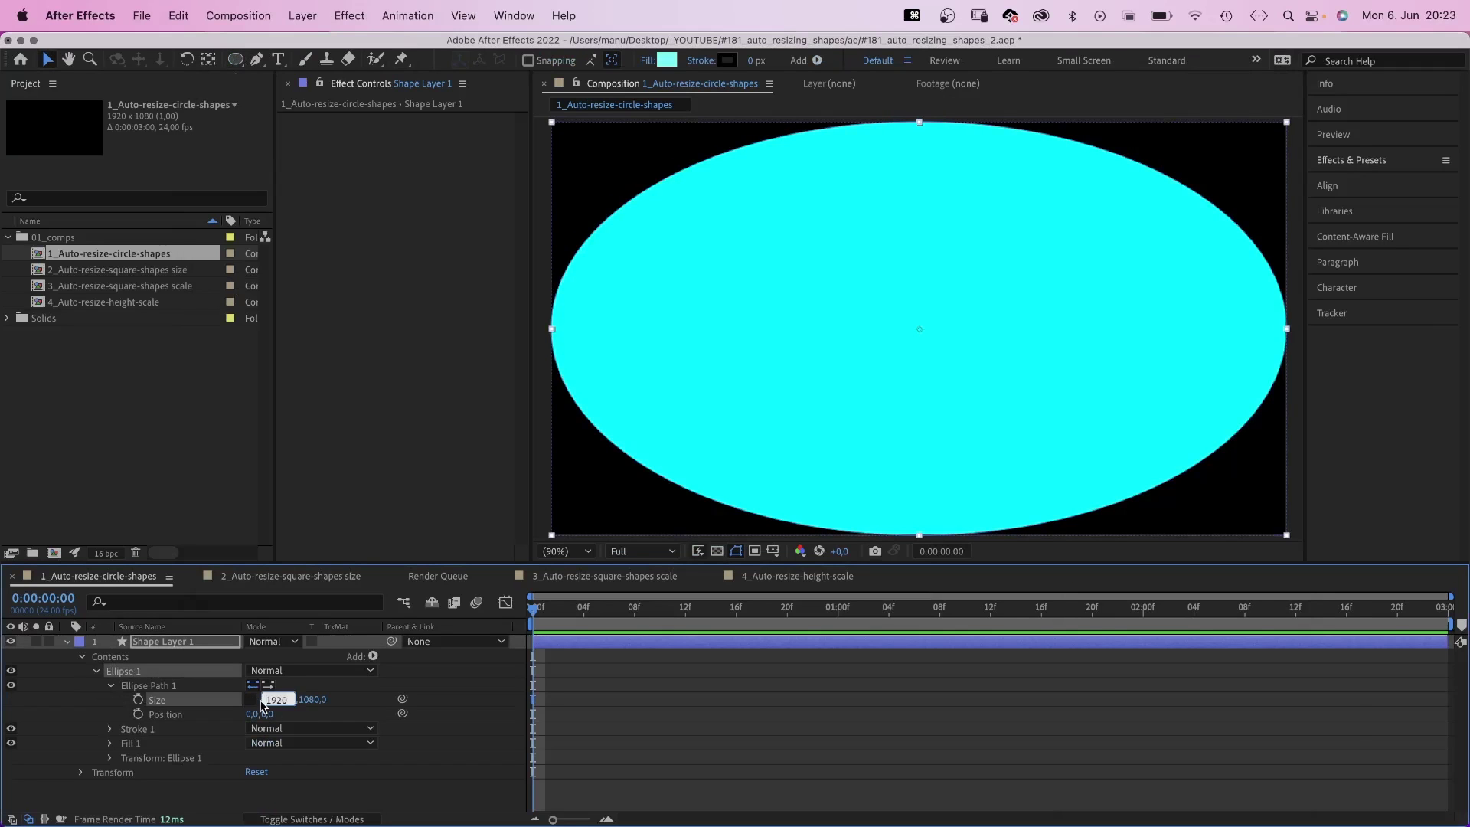
type("500")
key("Tab")
type("500")
key("Return")
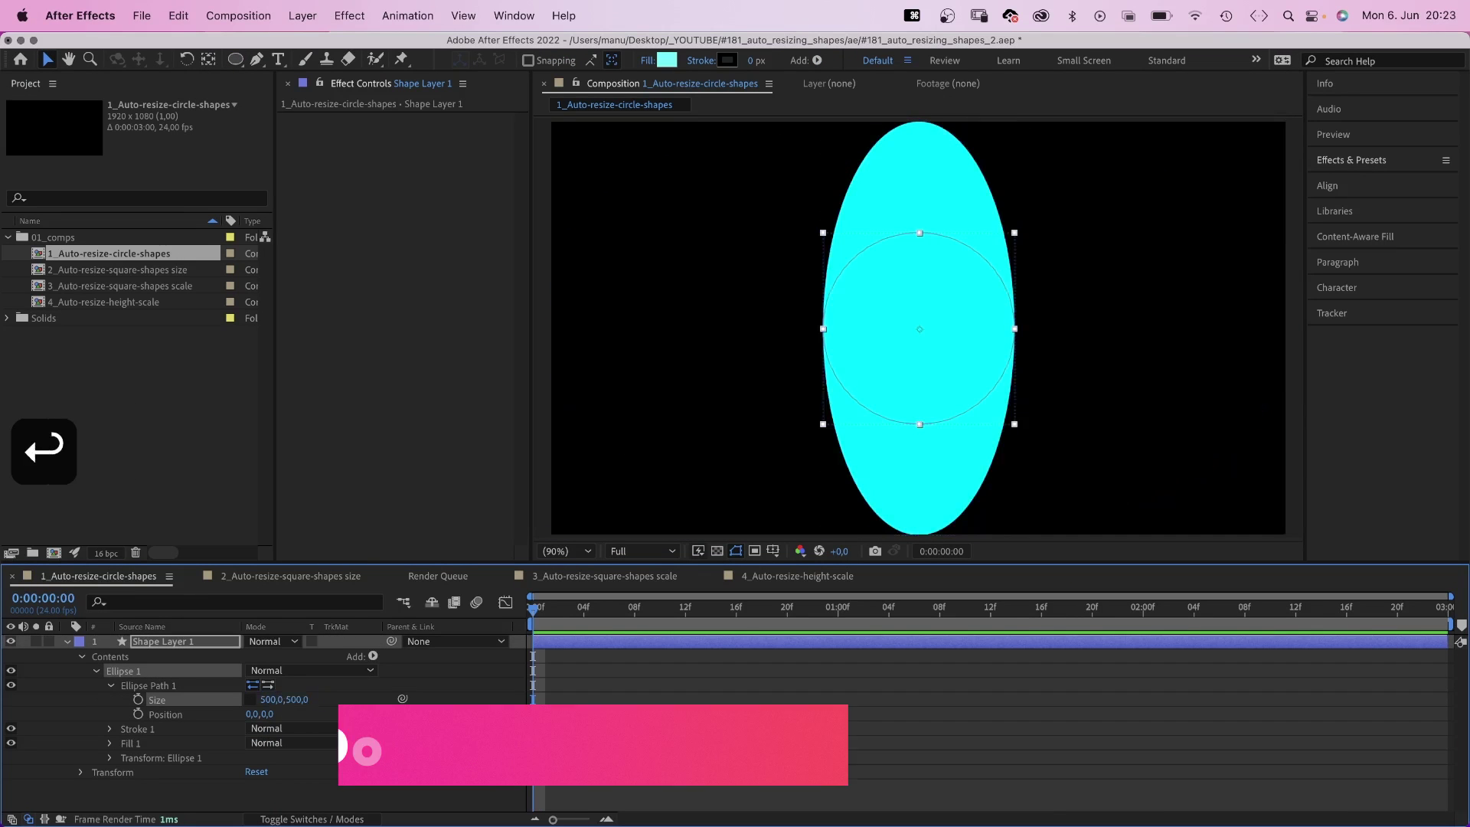
Duplicate the circle layer and change the copy's fill colour to magenta
left_click(175, 641)
key("super+d")
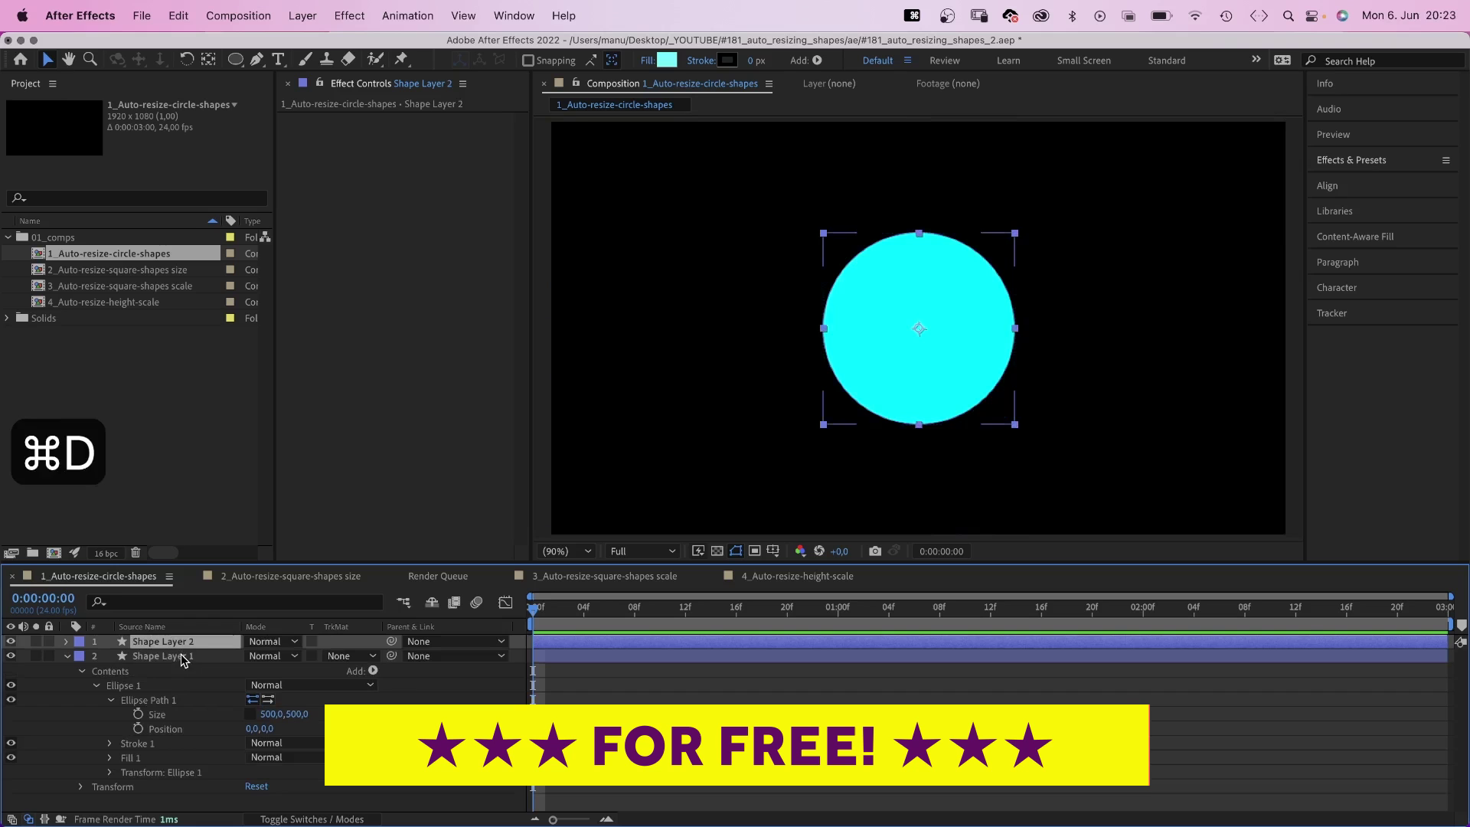
left_click(666, 60)
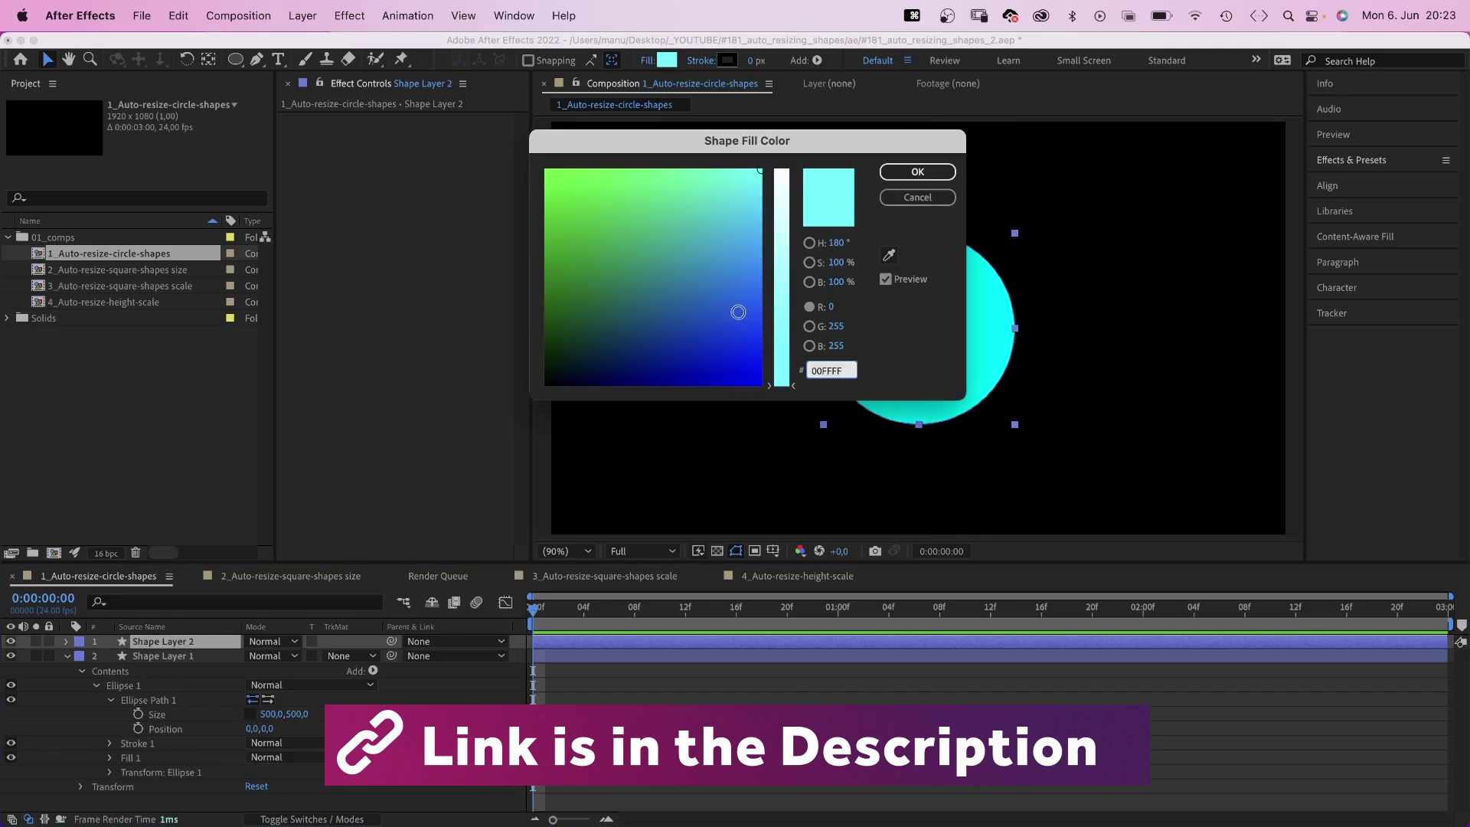
left_click_drag(738, 312, 783, 400)
left_click_drag(765, 212, 781, 198)
left_click(898, 175)
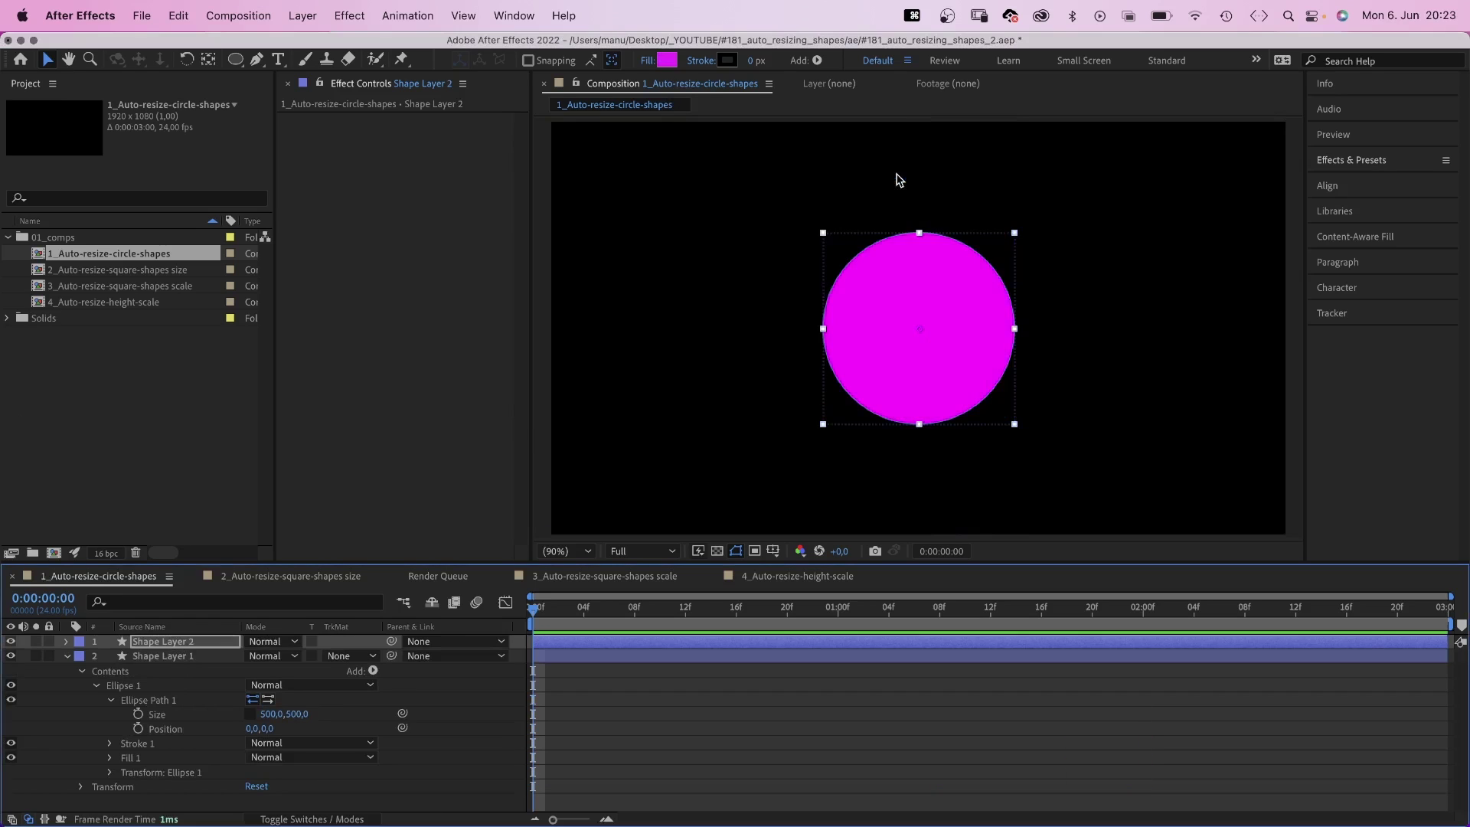
Add a new Null Object layer and apply a Slider Control effect to it
left_click(81, 733)
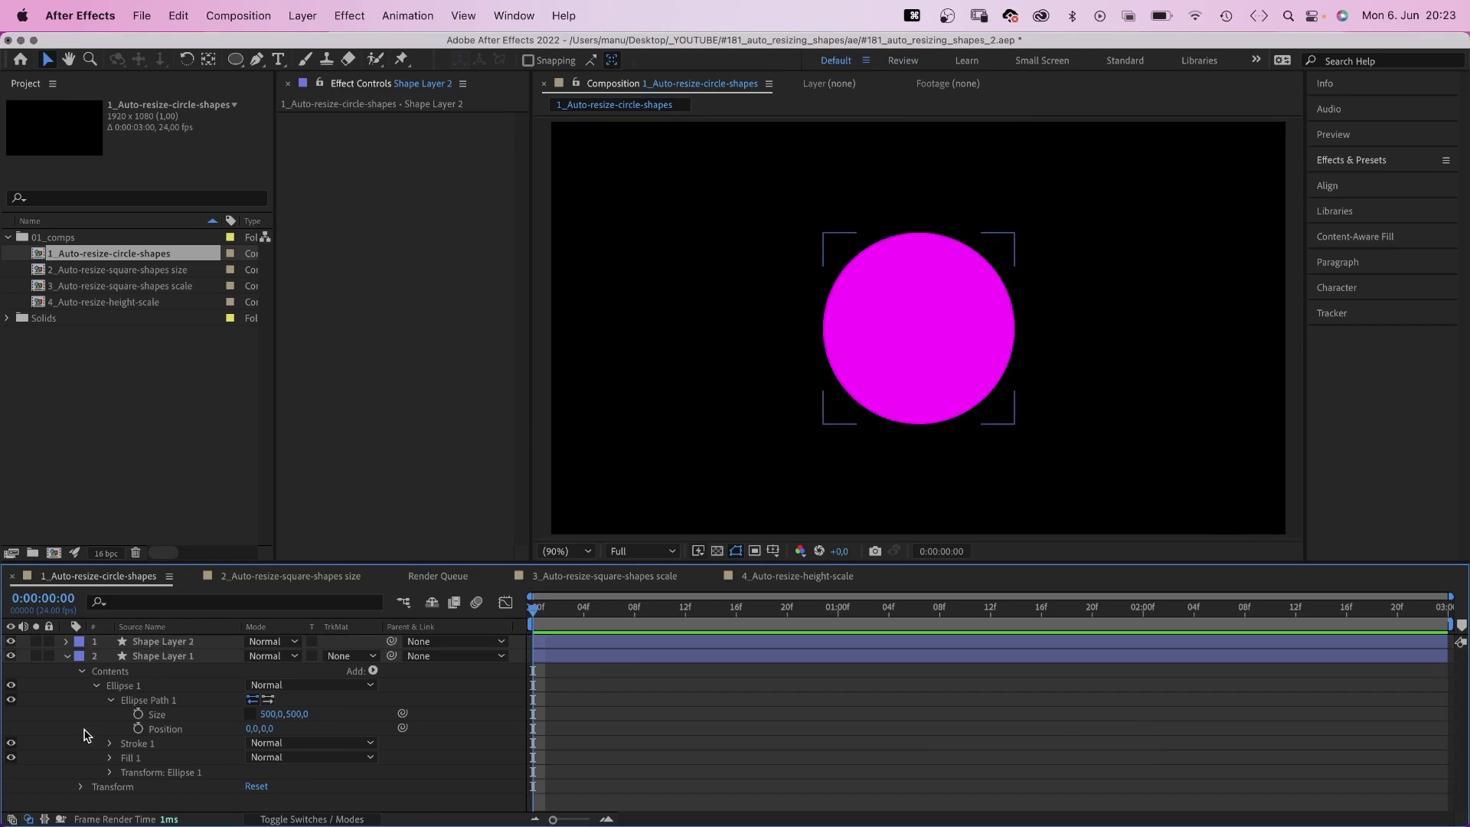
left_click(303, 16)
mouse_move(299, 46)
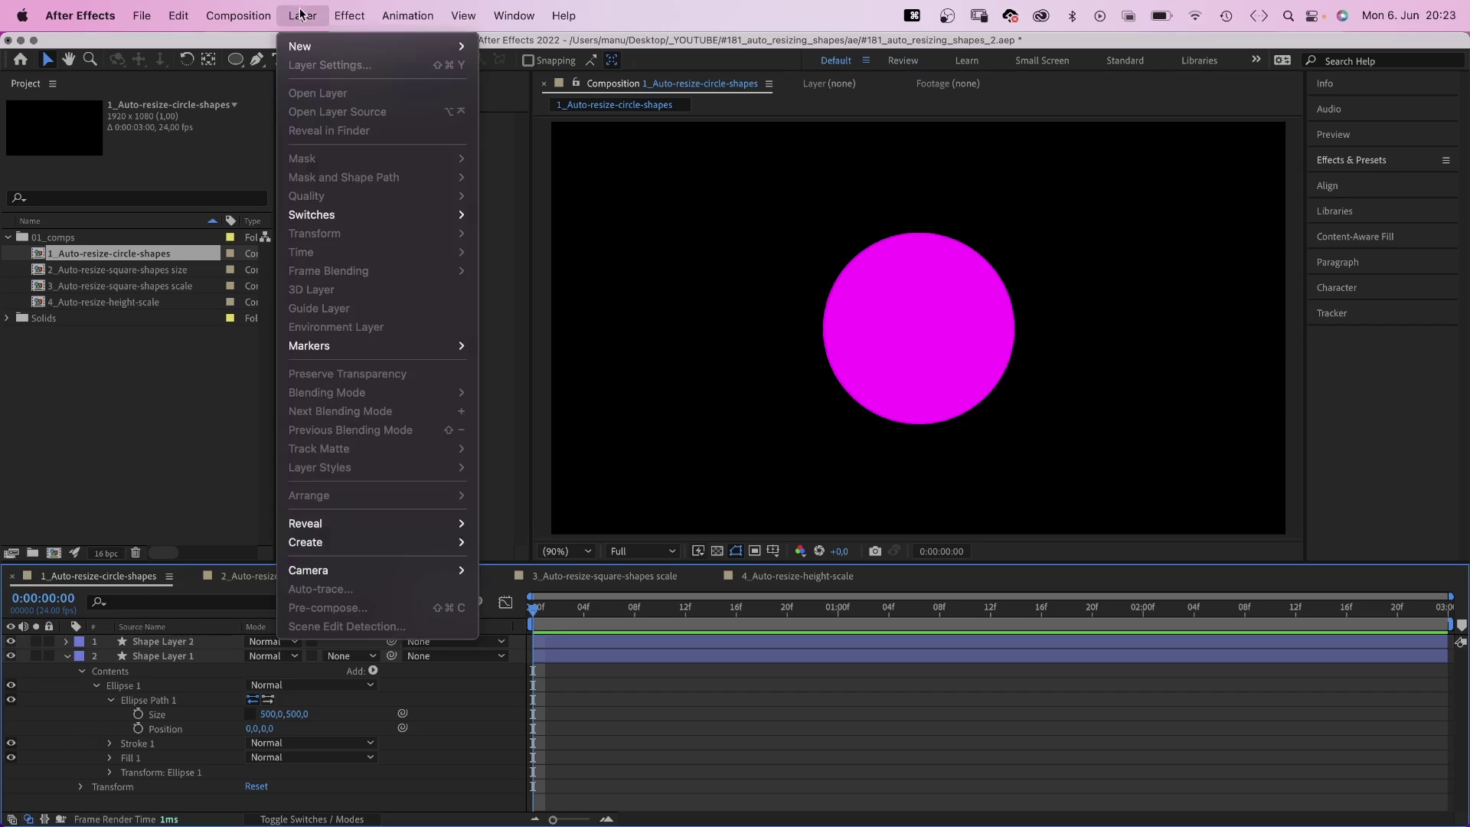
left_click(583, 121)
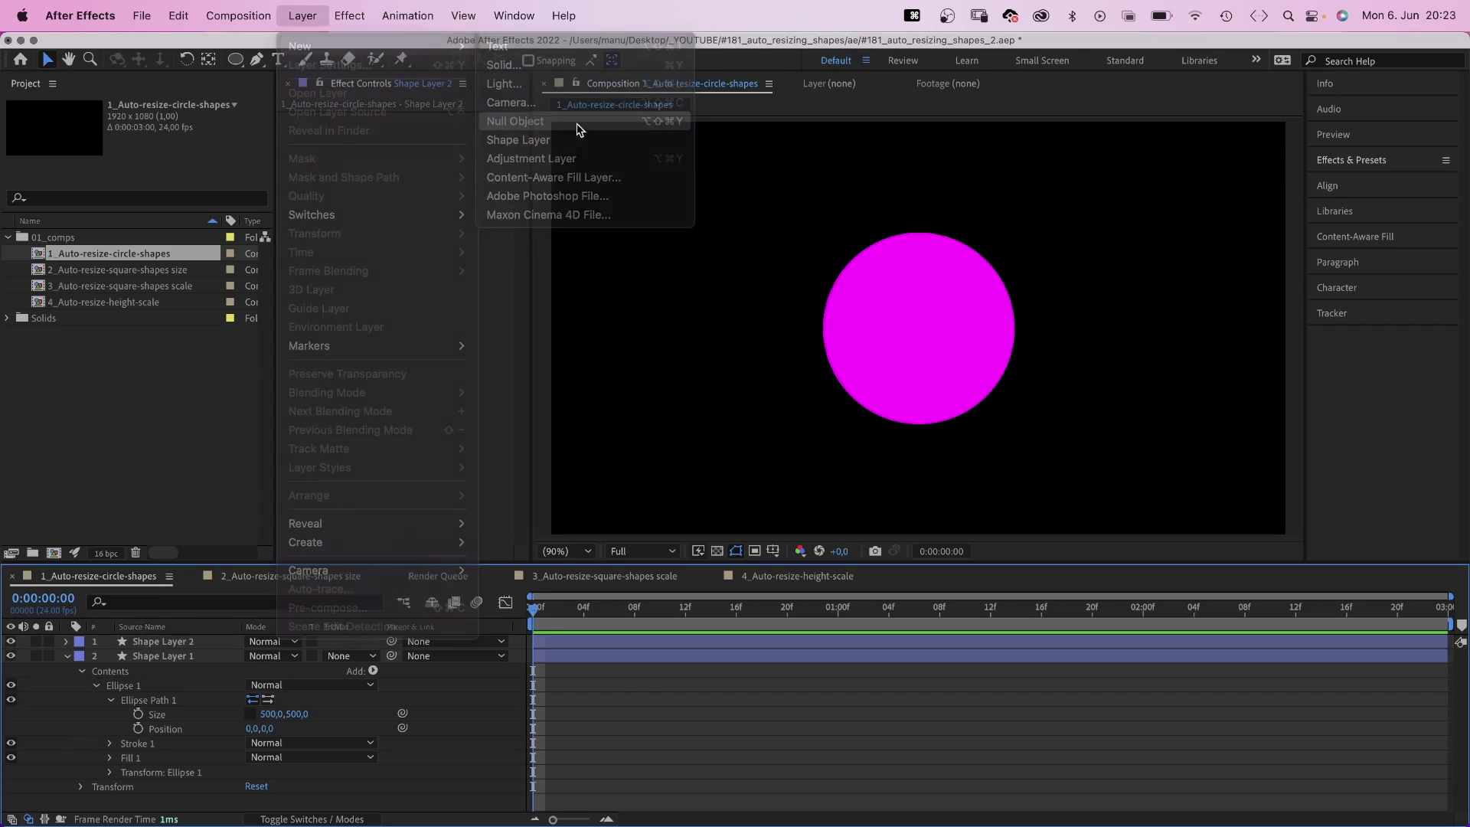
left_click(350, 14)
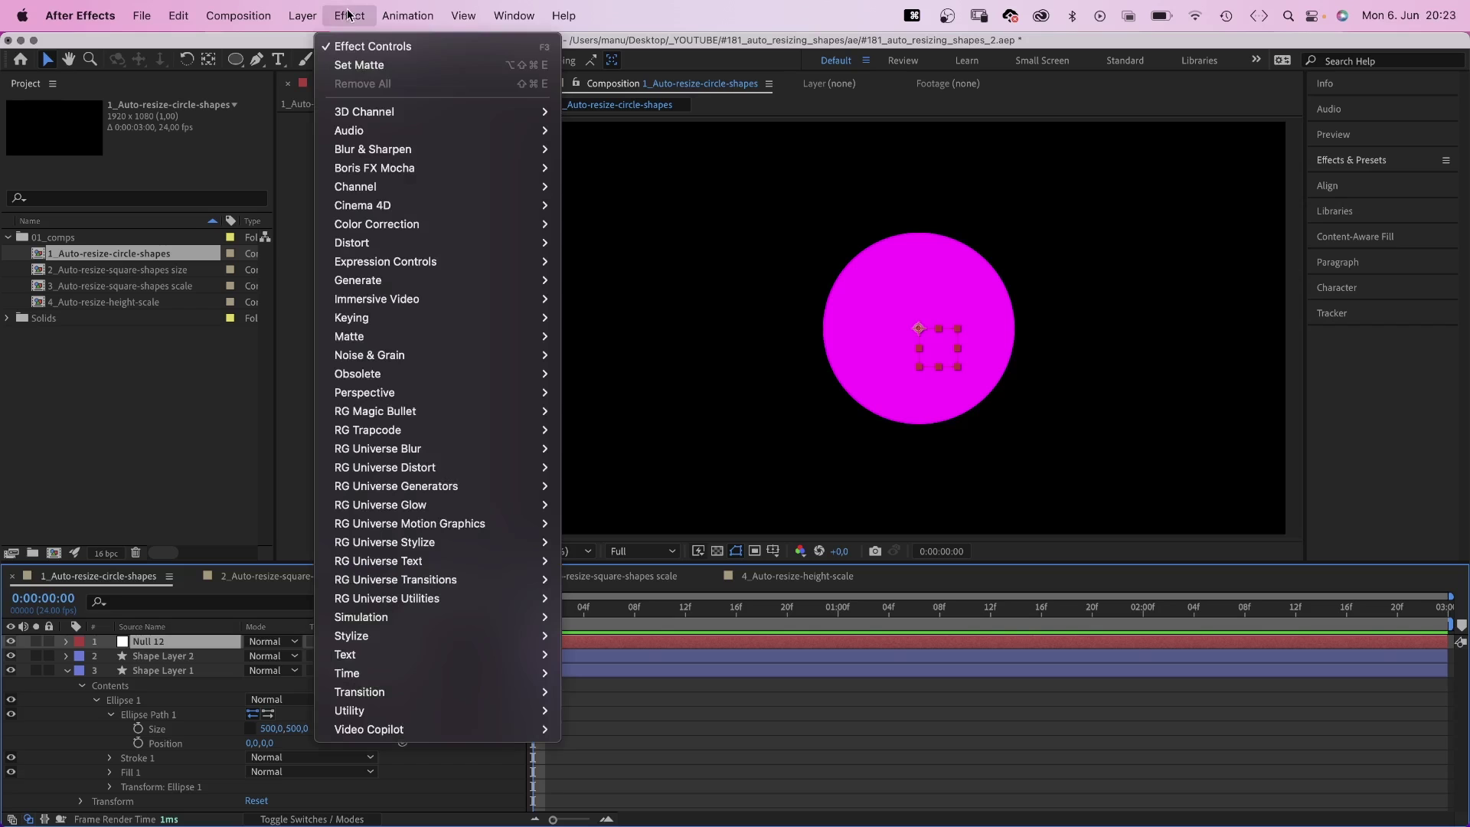
mouse_move(385, 261)
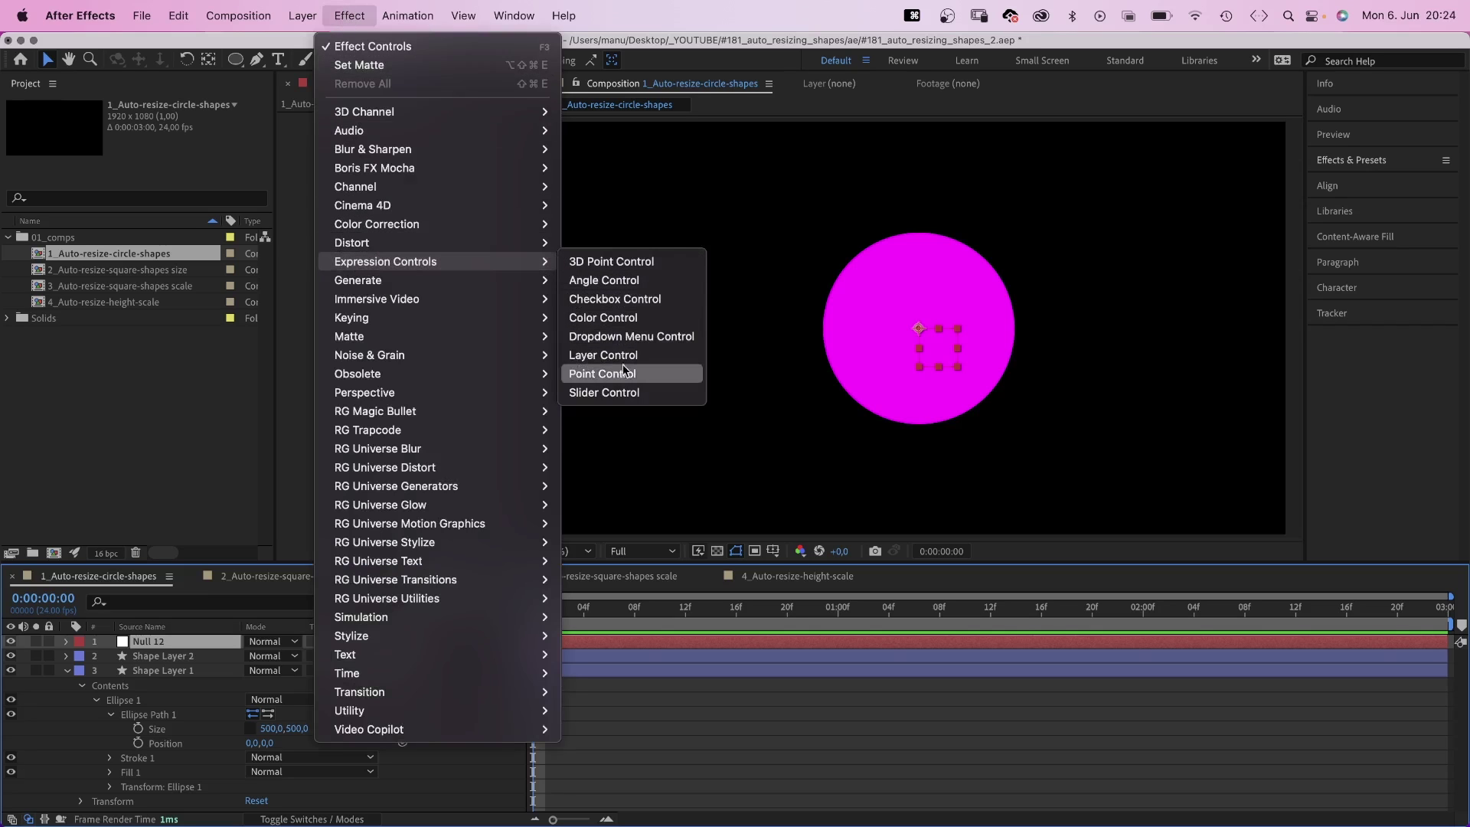
left_click(615, 392)
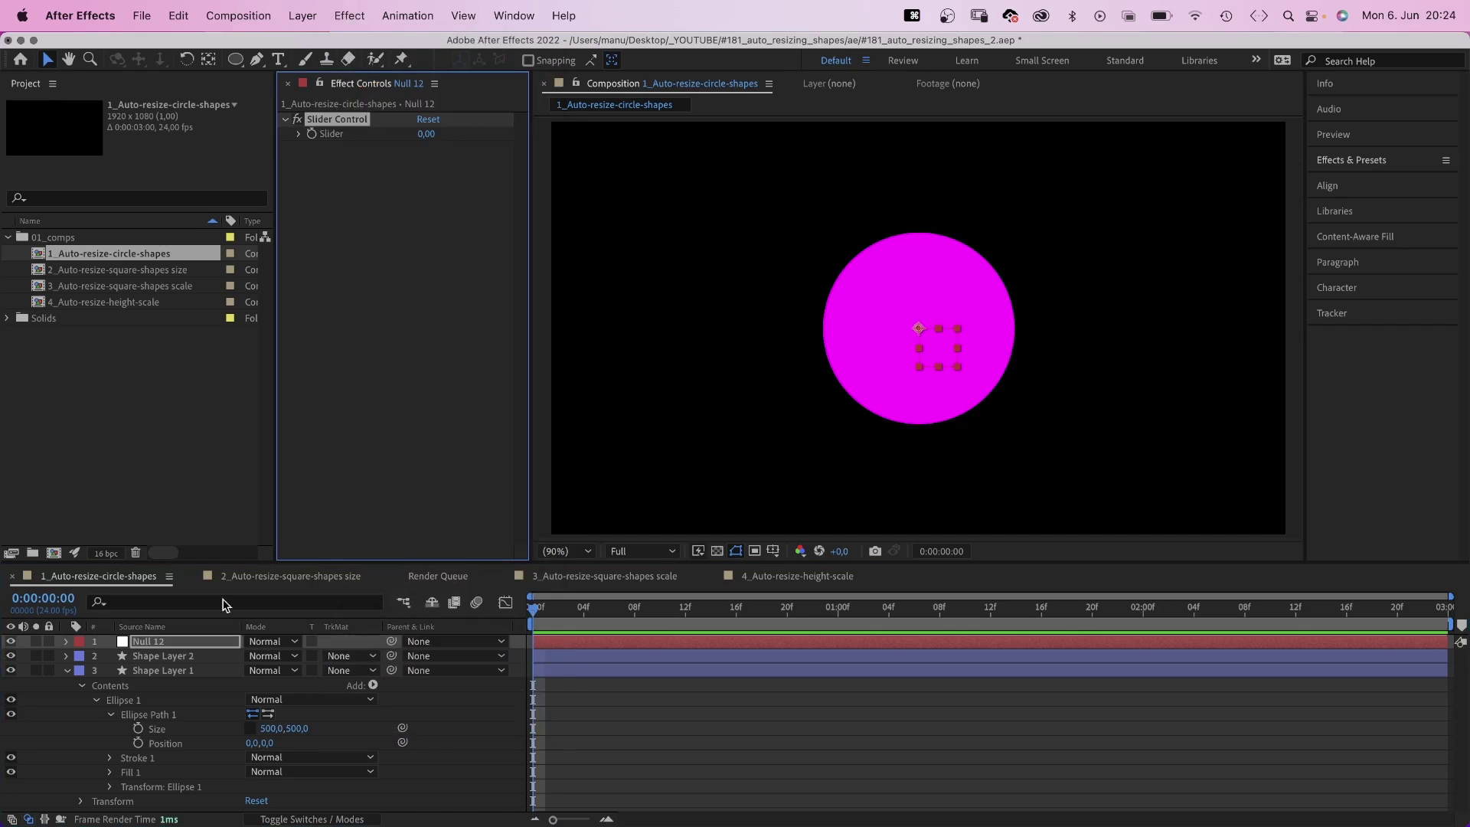
Open the Slider's Edit Value settings and set the range maximum to 500
left_click(67, 641)
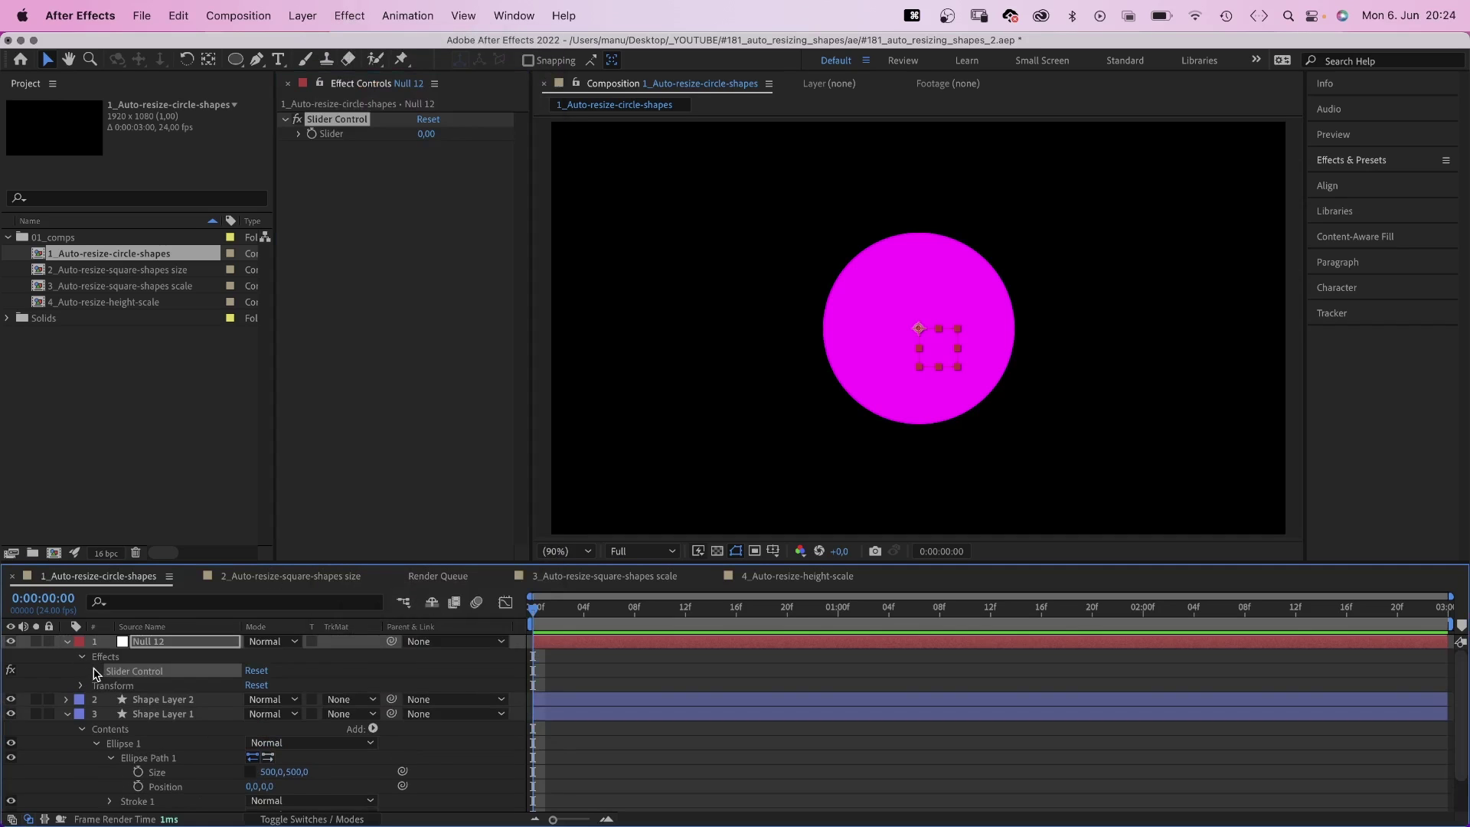
left_click(98, 671)
right_click(142, 685)
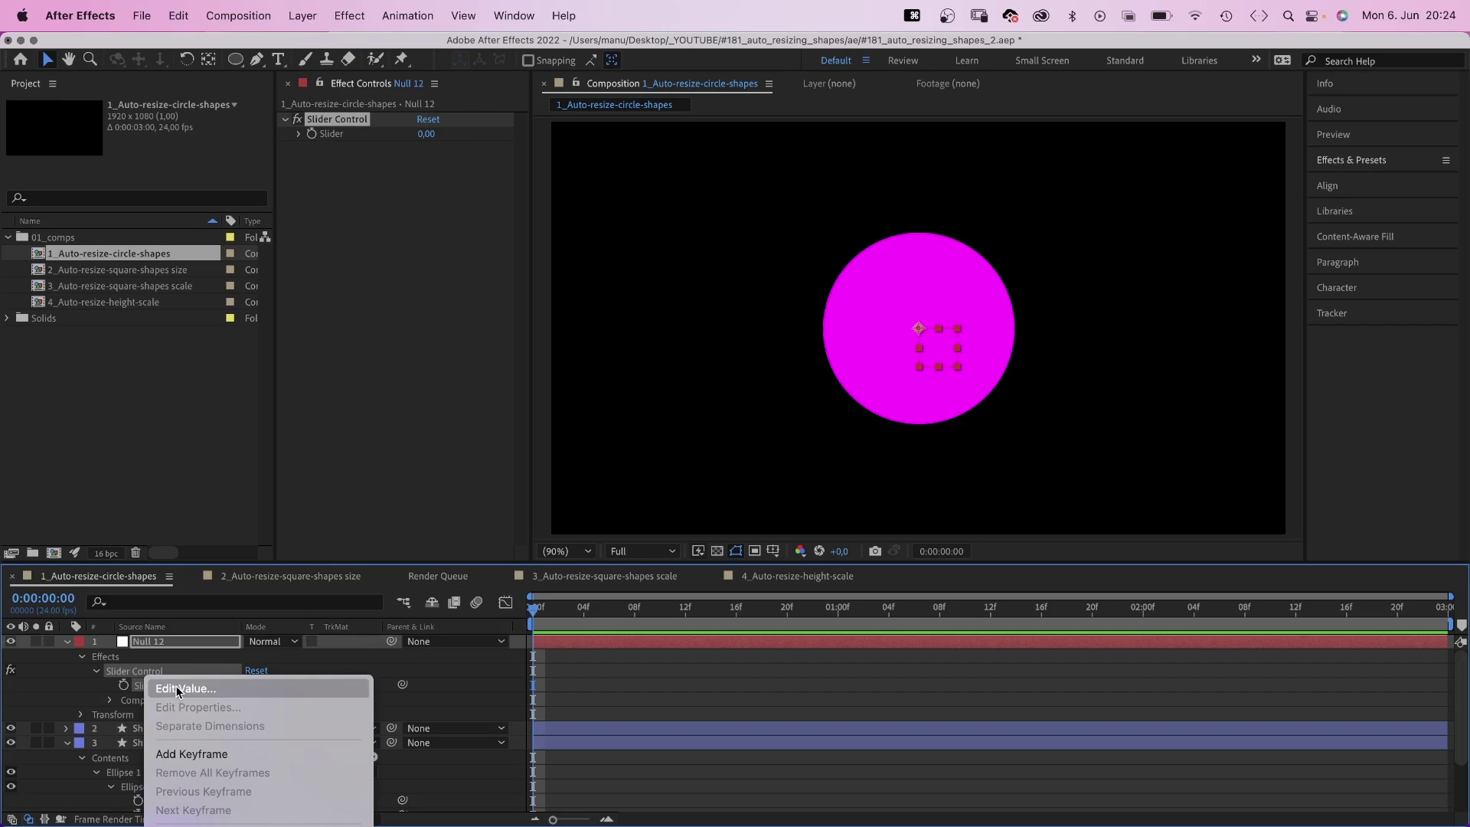
left_click(173, 693)
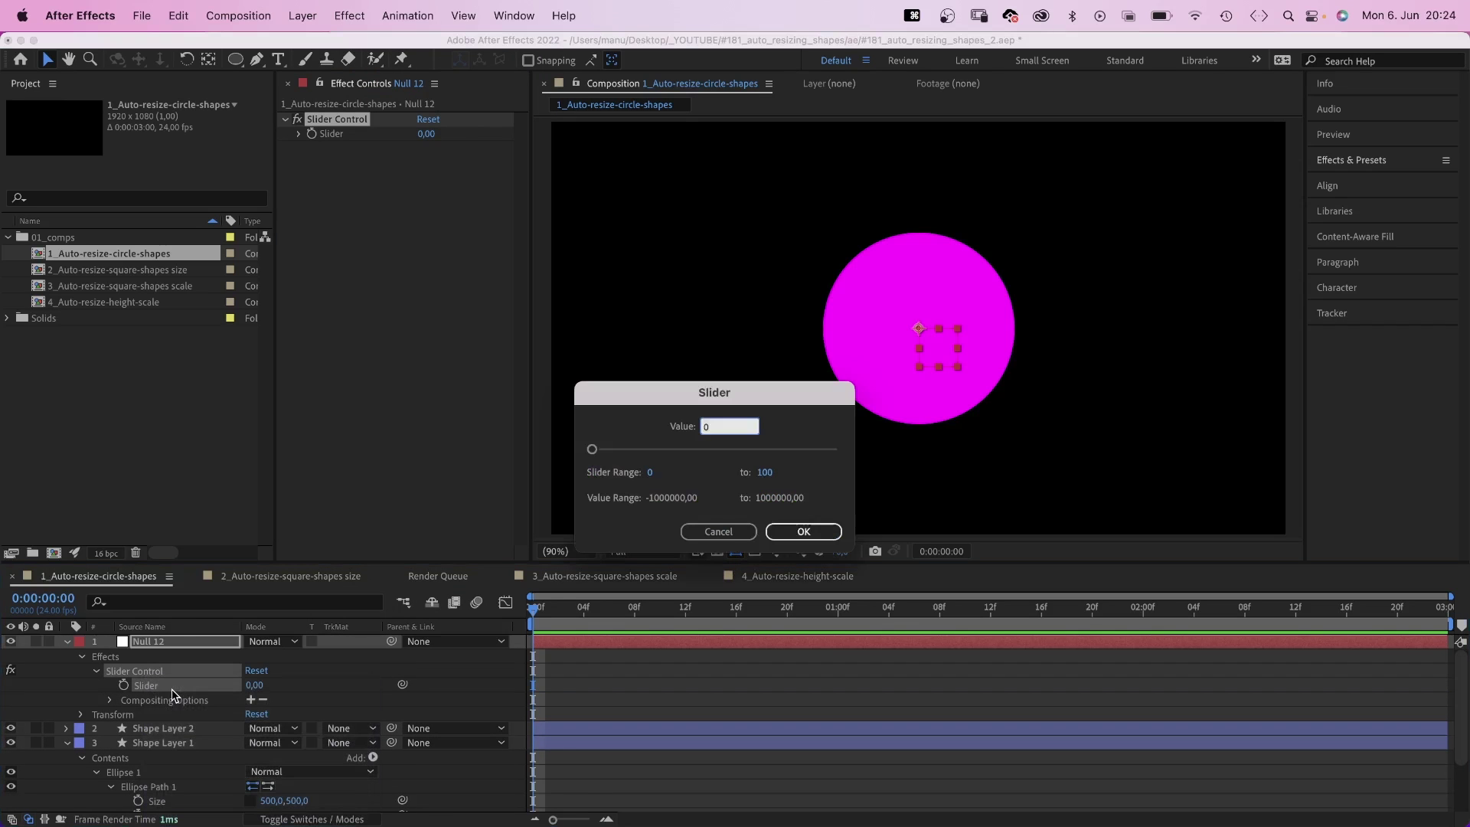
left_click(766, 472)
type("500")
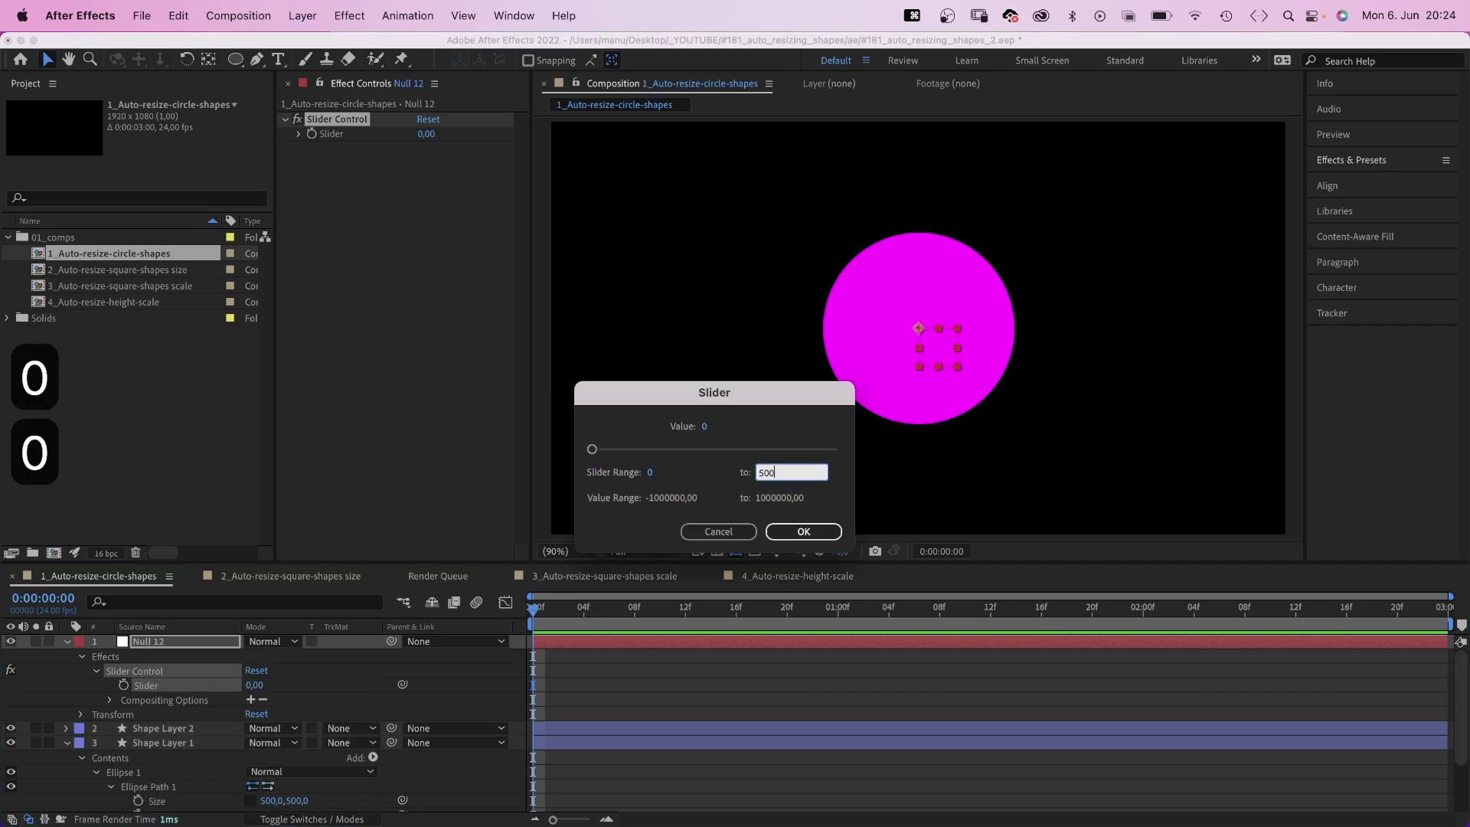
Confirm the 500 slider range and reveal the magenta circle's Ellipse Size property
left_click(801, 534)
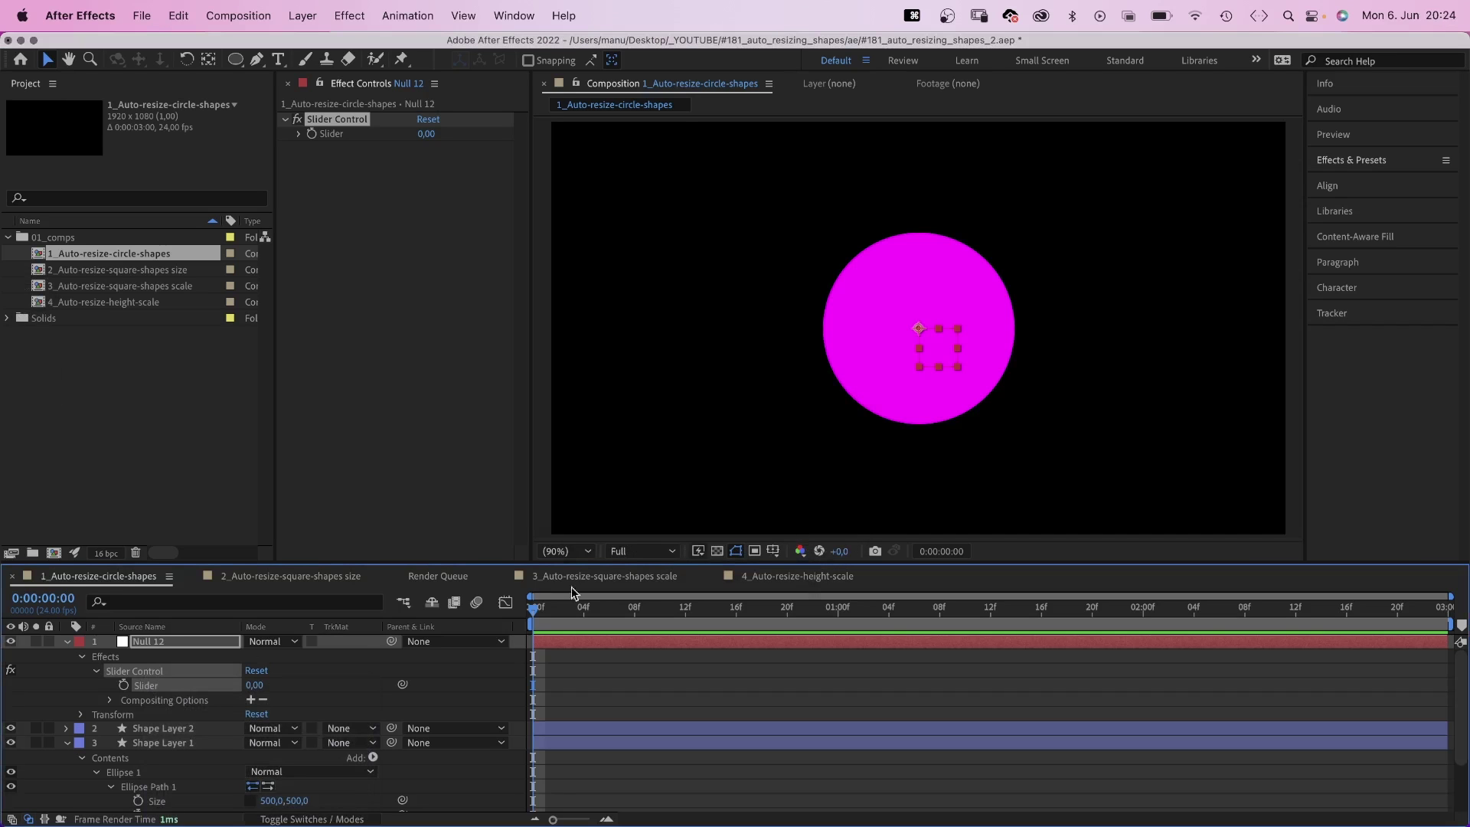
left_click(67, 643)
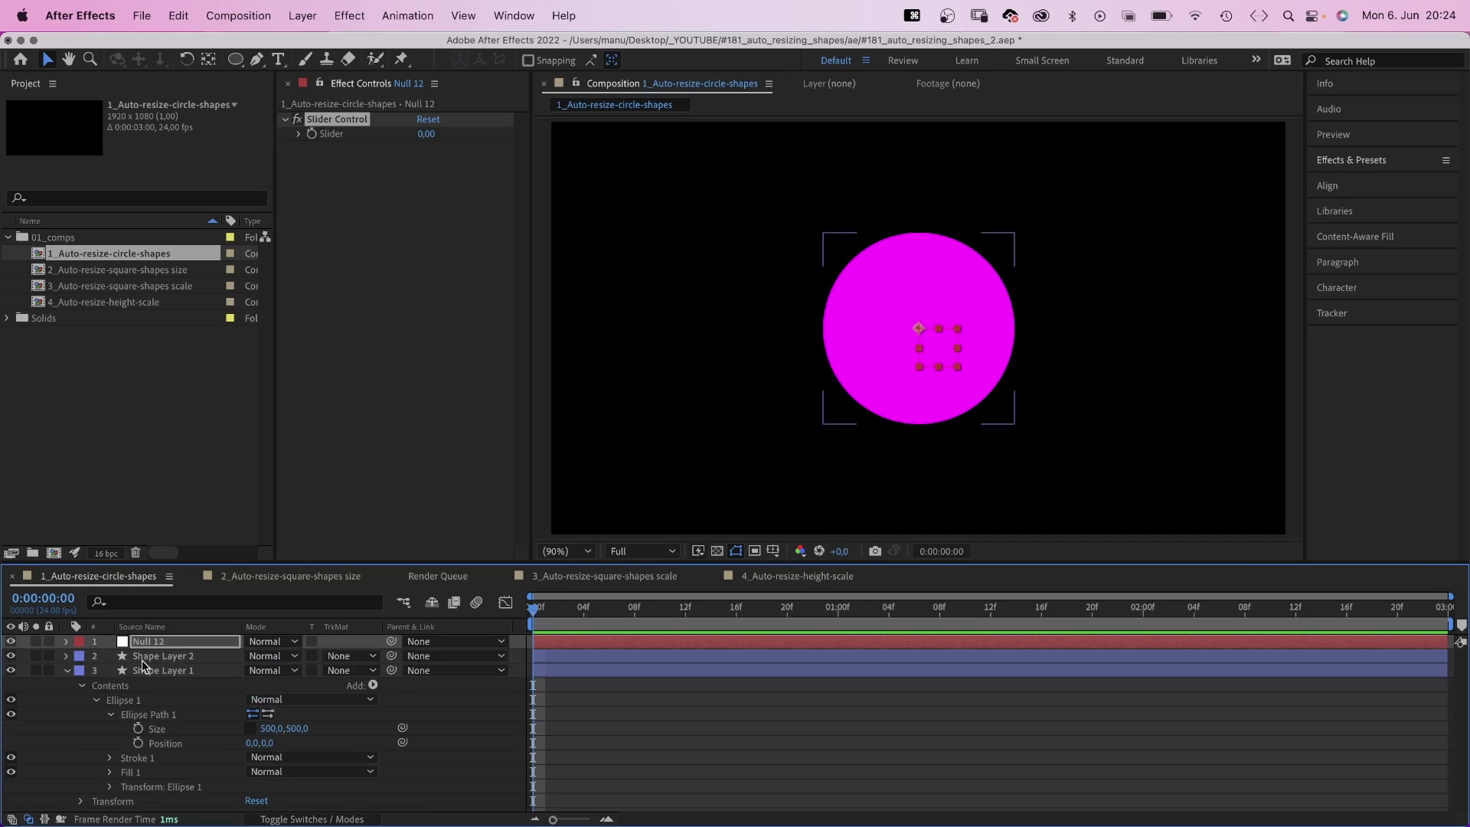
left_click(141, 660)
left_click(67, 656)
left_click(81, 671)
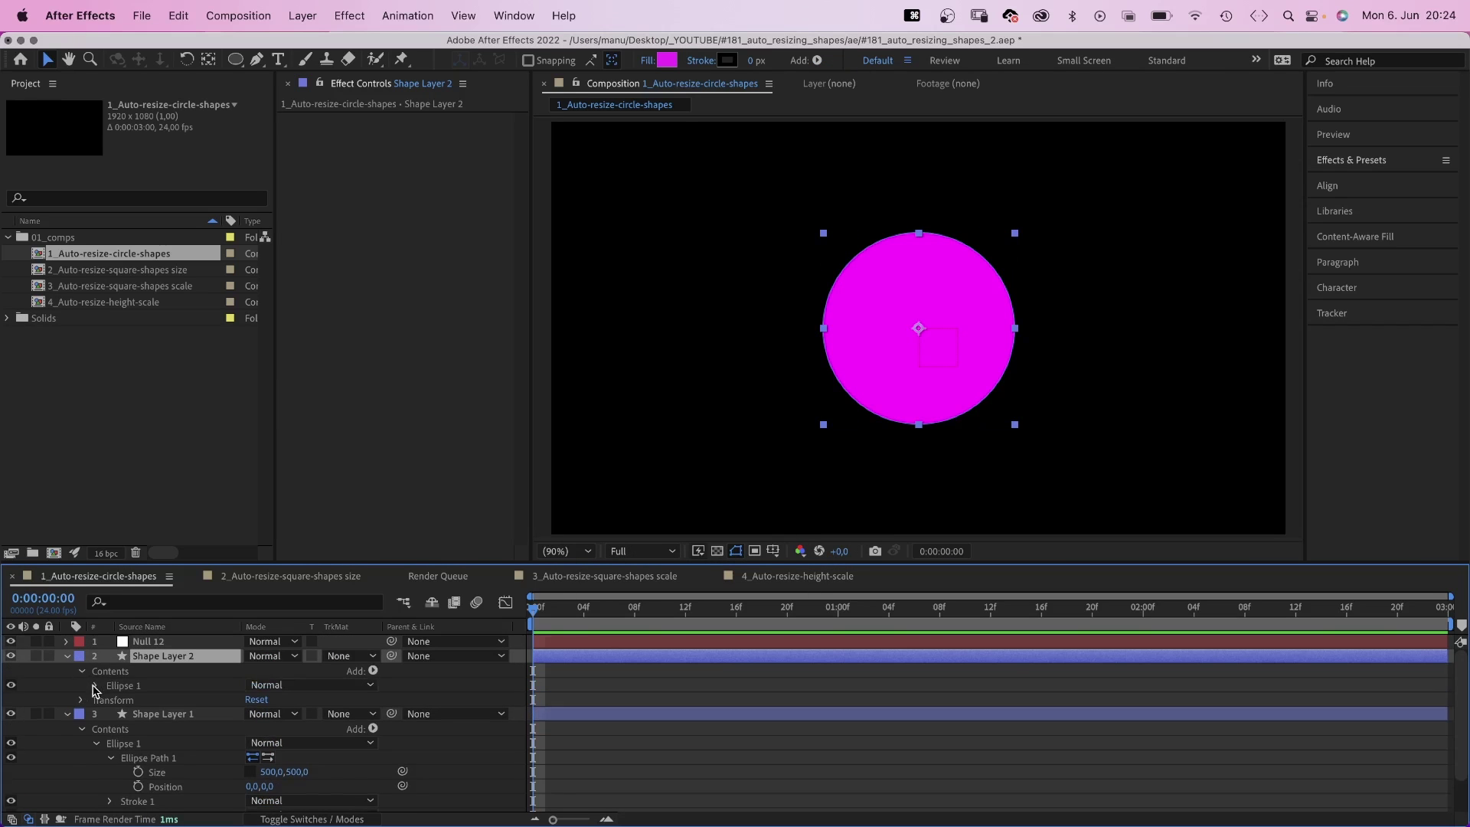
left_click(111, 699)
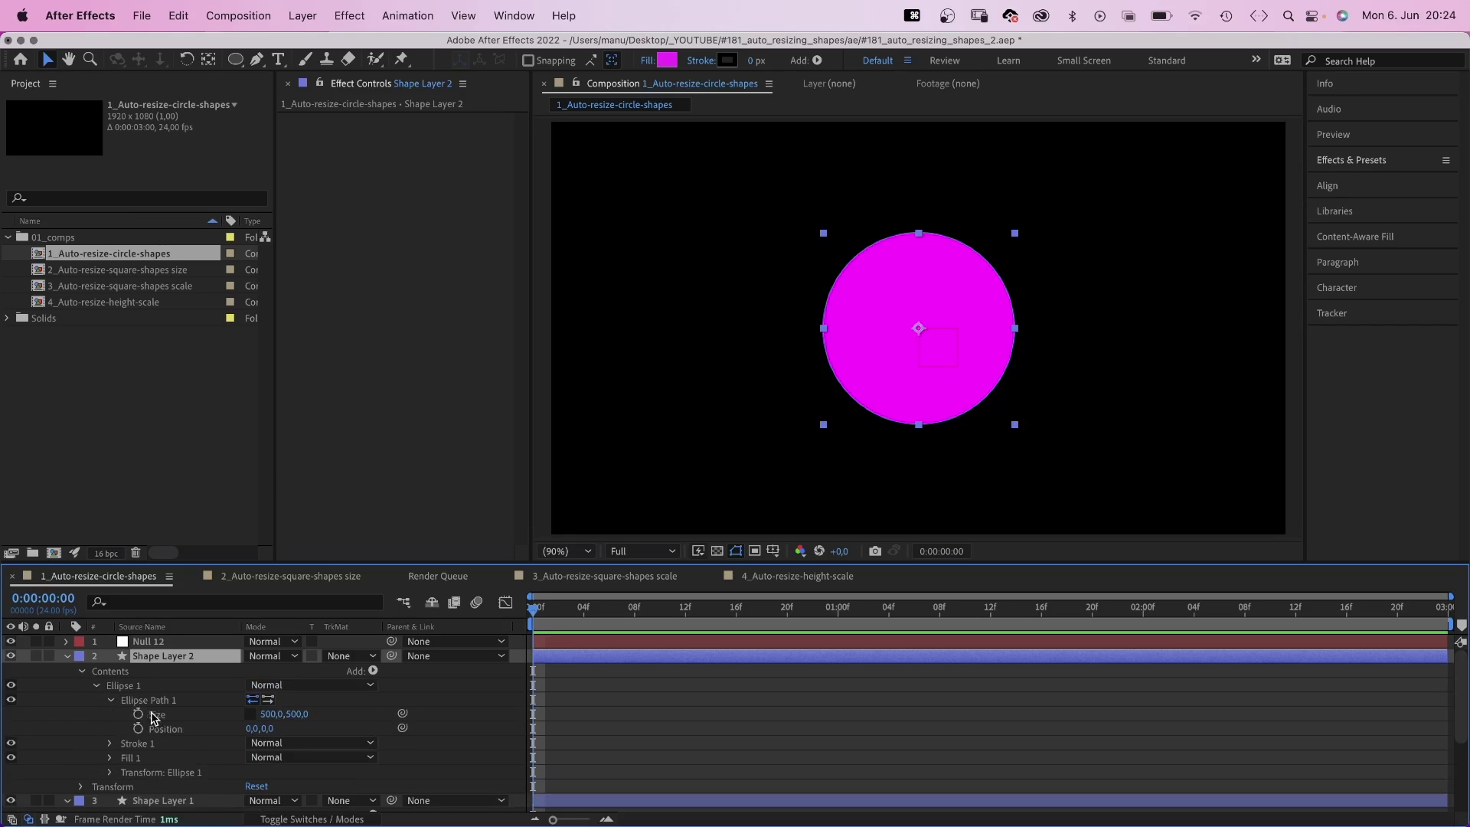
Add a Size expression pick-whipped to Null 12's Slider, returning [s,s]
left_click(137, 713, "alt")
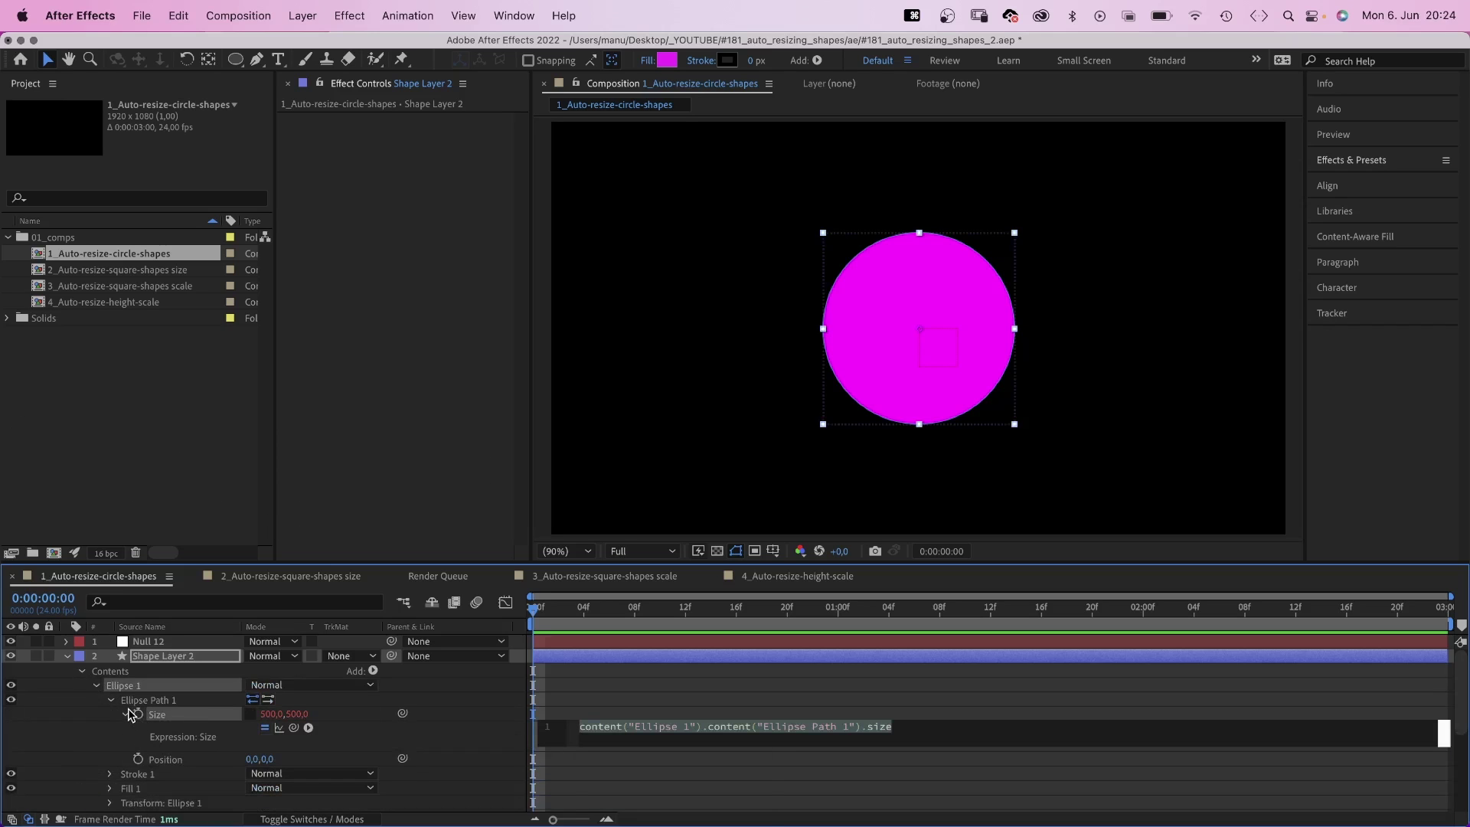
type("s =")
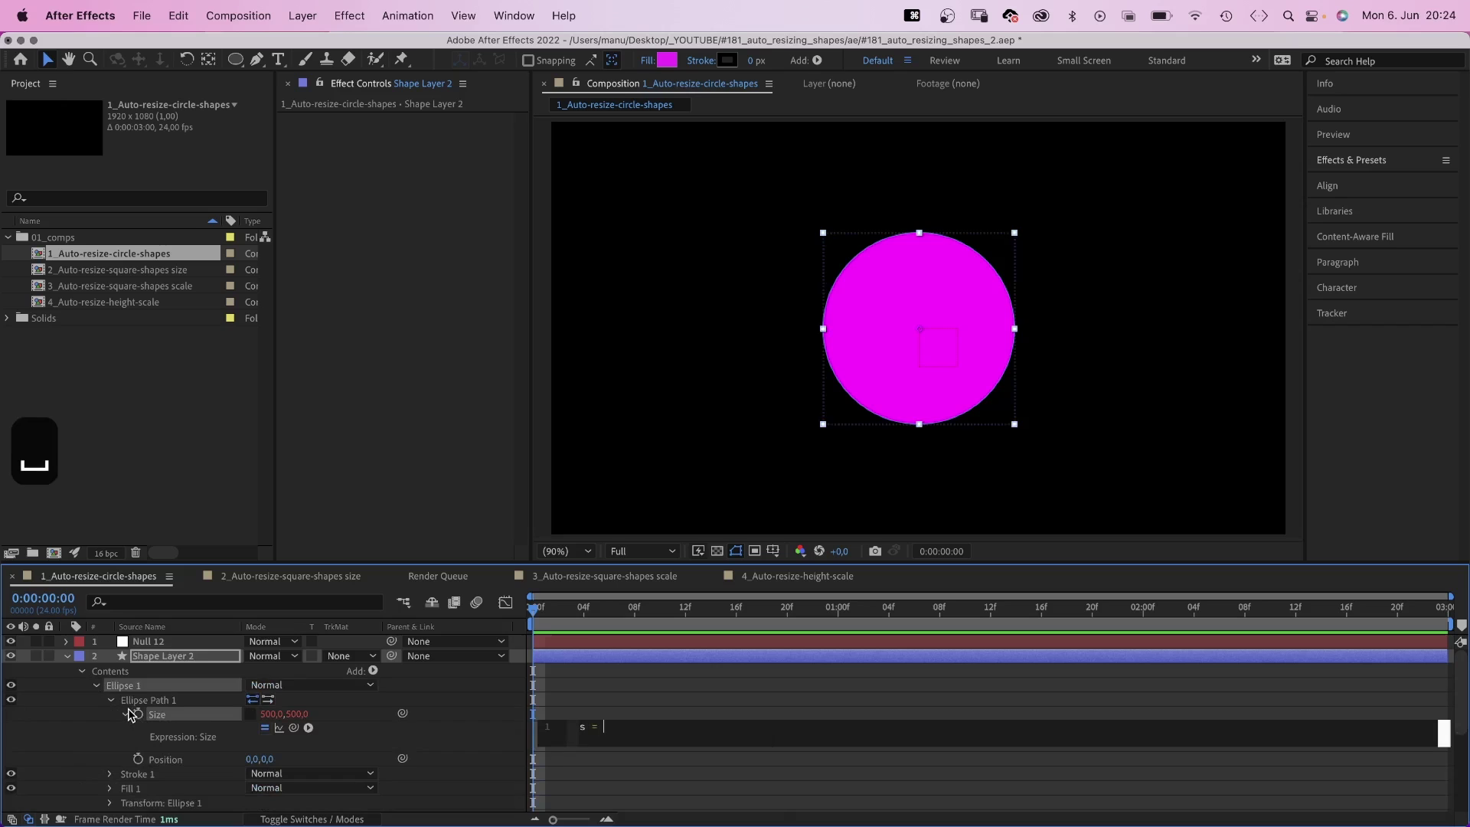
left_click(158, 645)
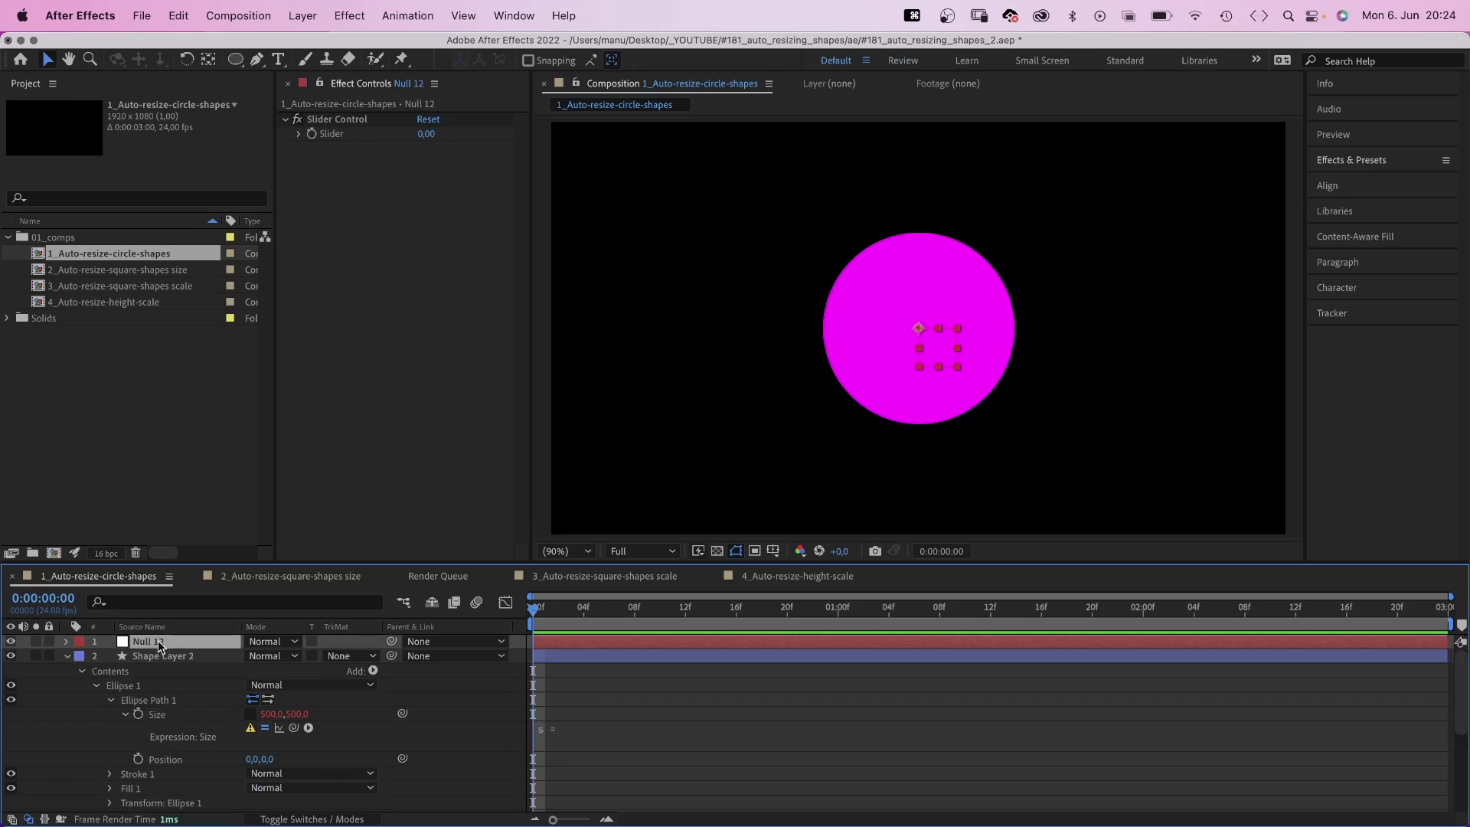
left_click(560, 736)
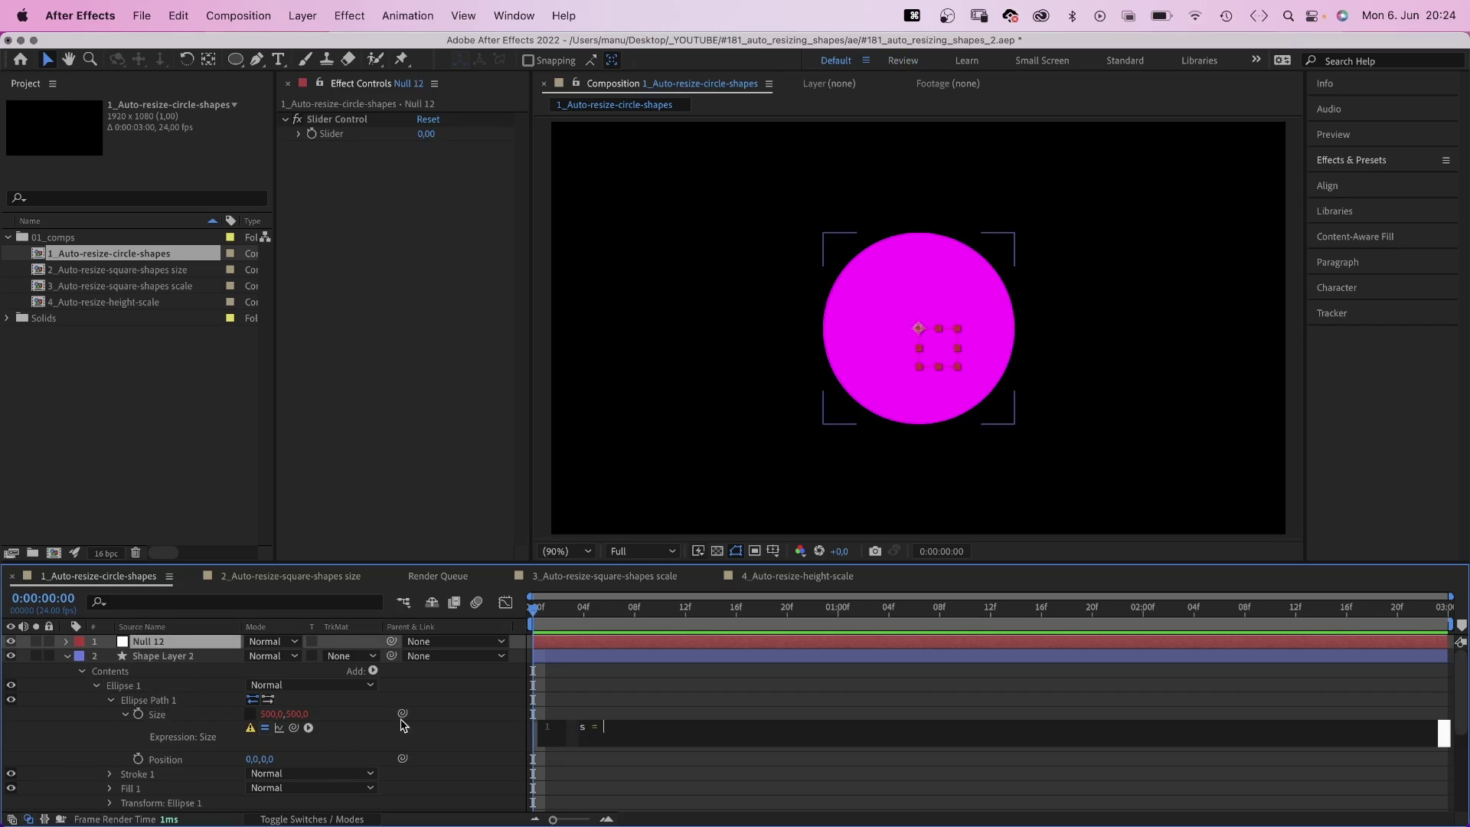
left_click_drag(402, 714, 342, 133)
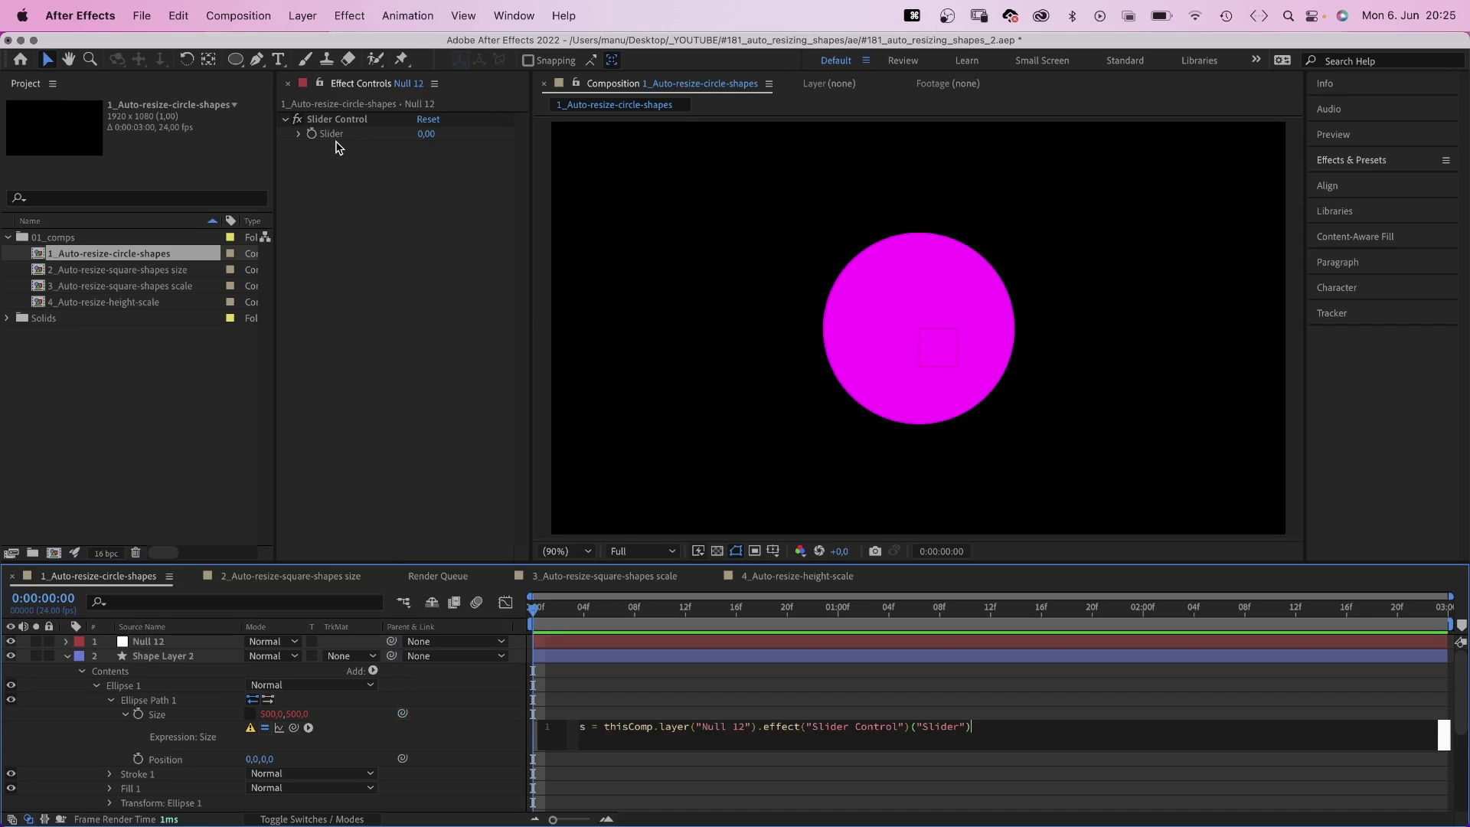
type(";")
key("Return")
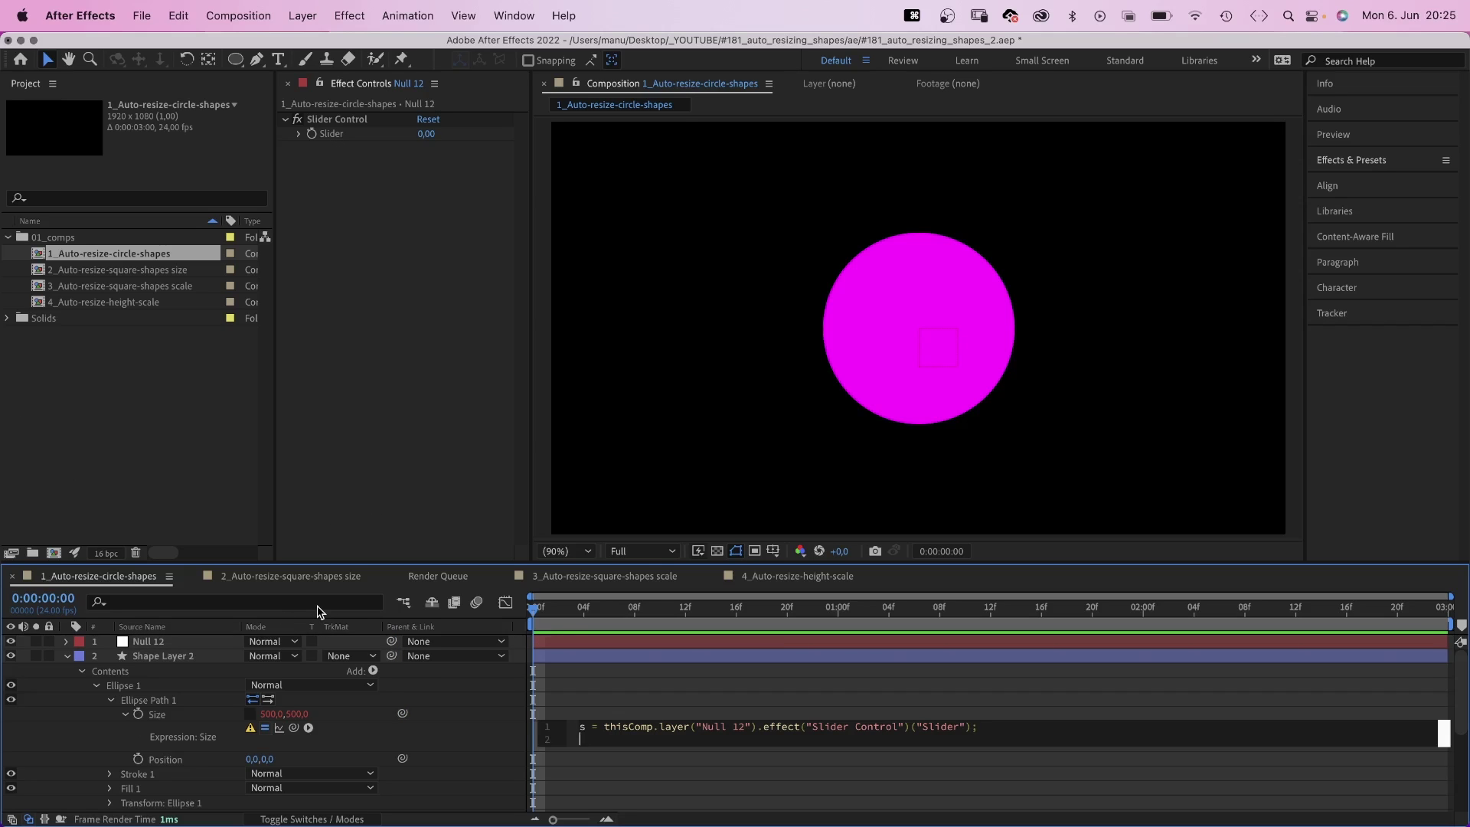
type("[")
type("s,s")
key("Right")
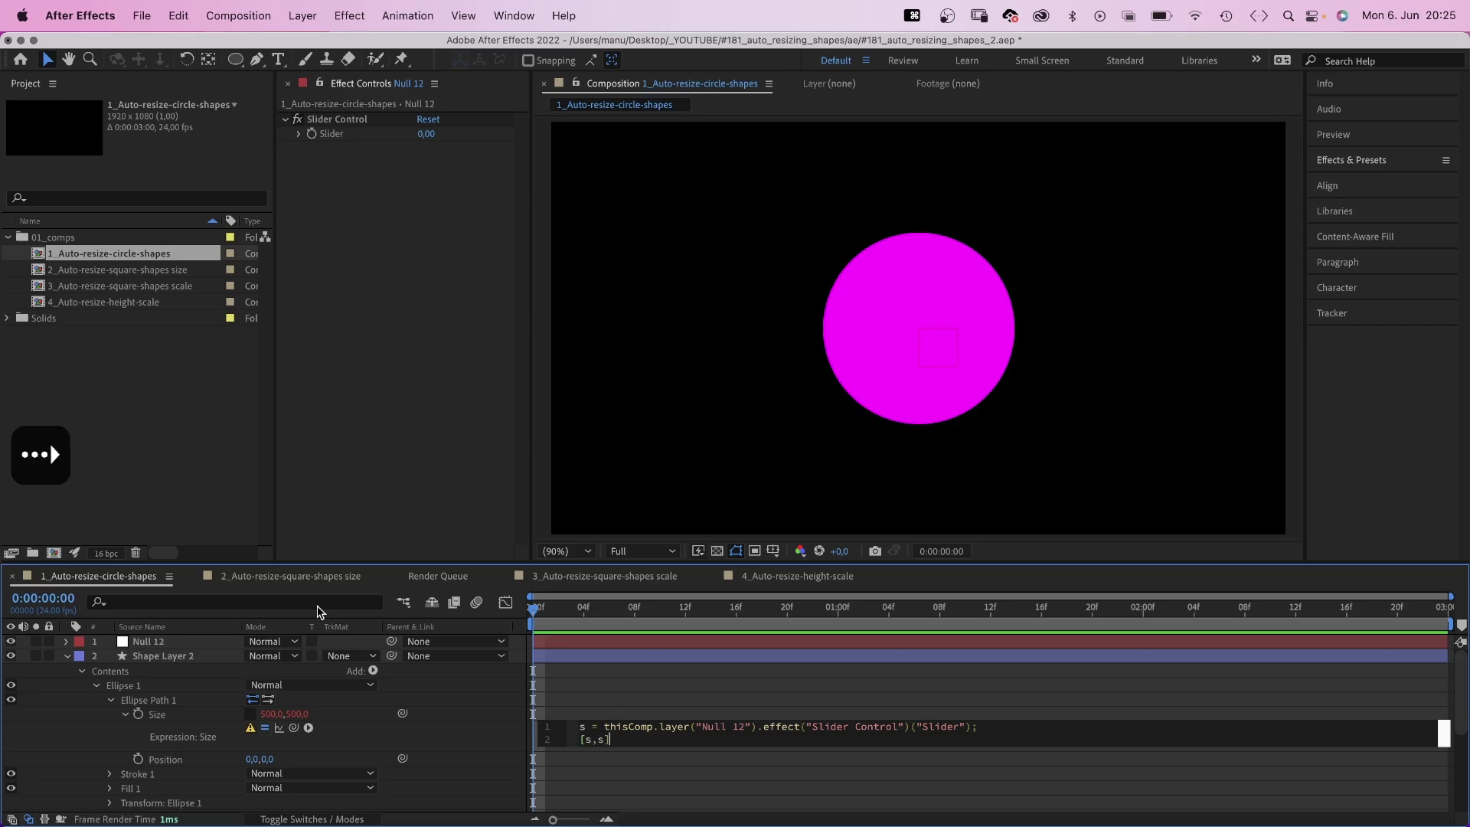
type(";")
Apply the magenta circle's Size expression and raise Null 12's Slider to test it
left_click(467, 745)
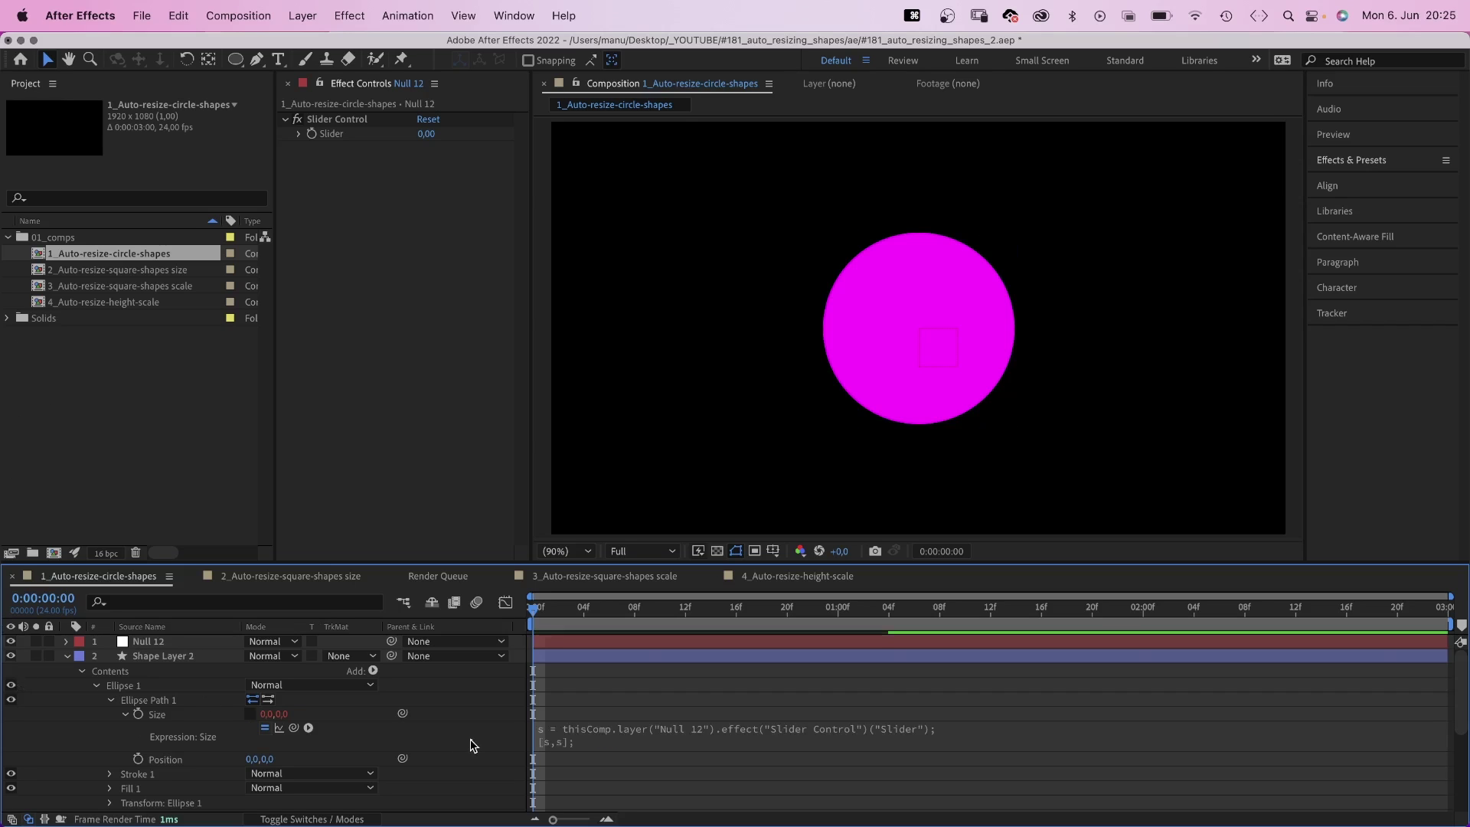
left_click(151, 643)
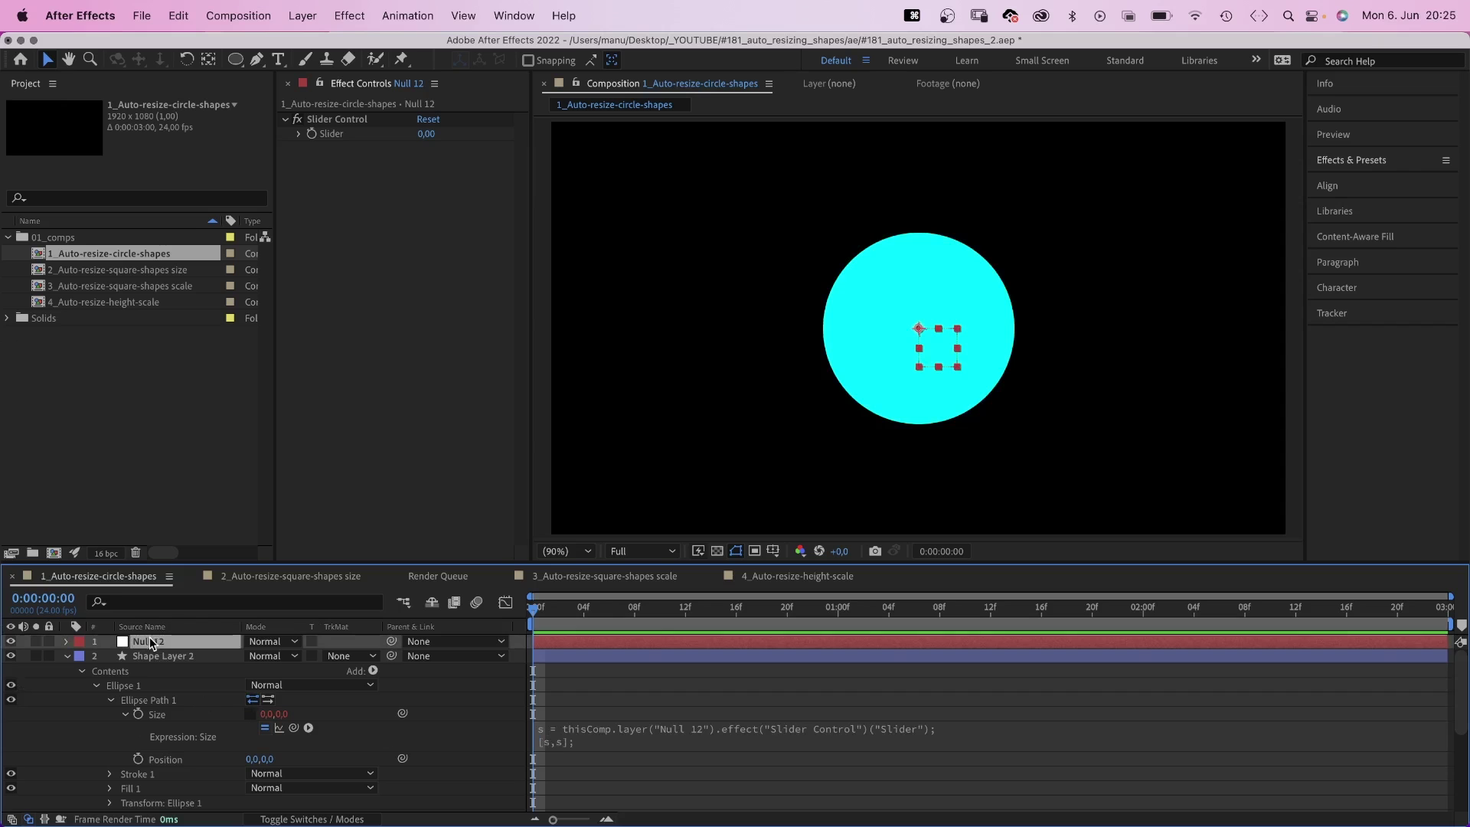
mouse_move(425, 134)
left_mouse_down()
mouse_move(727, 119)
mouse_move(619, 206)
left_mouse_up()
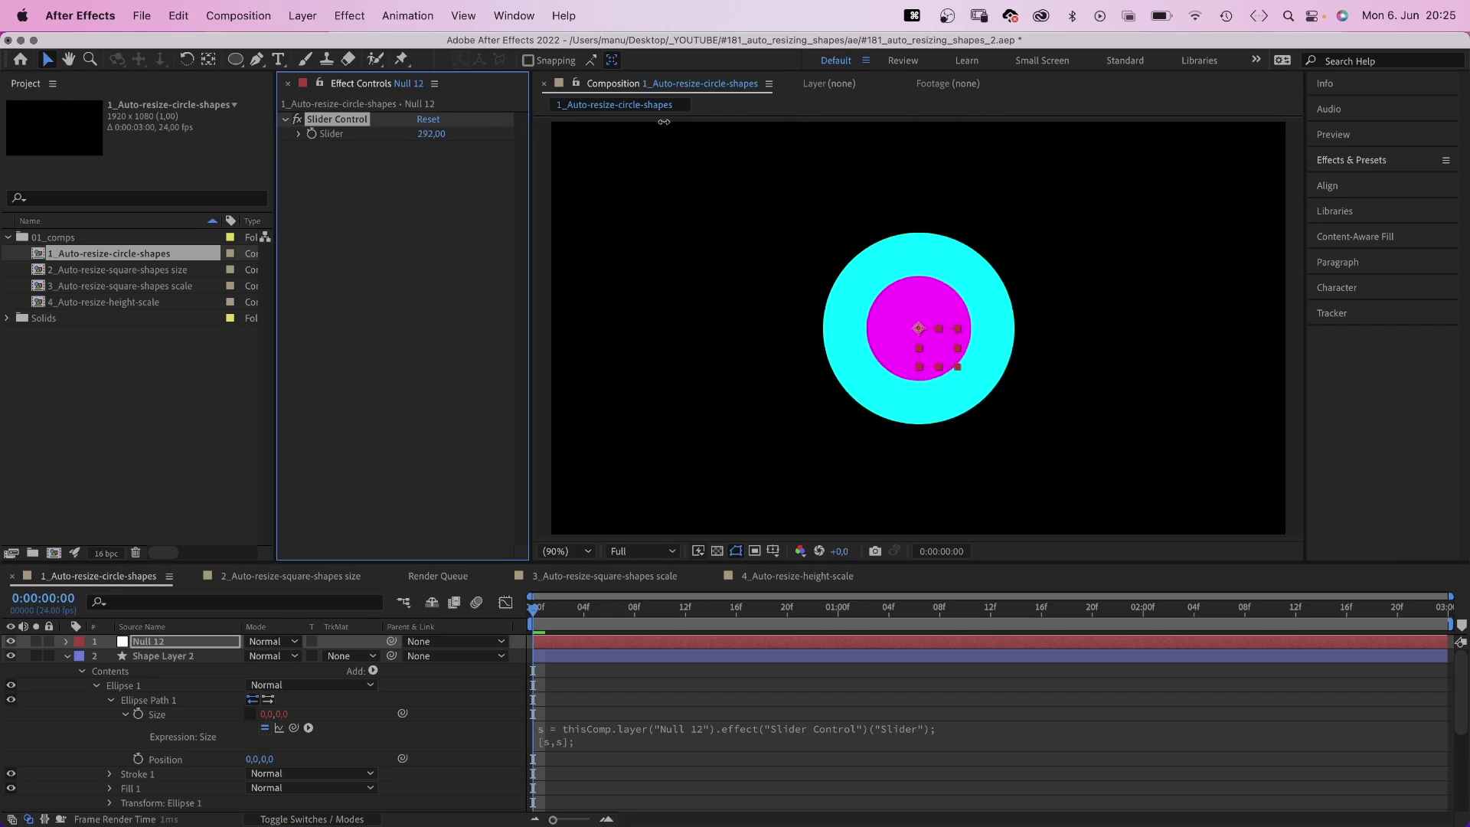
Copy the slider-linked Size expression onto Shape Layer 1's ellipse Size
left_click(604, 738)
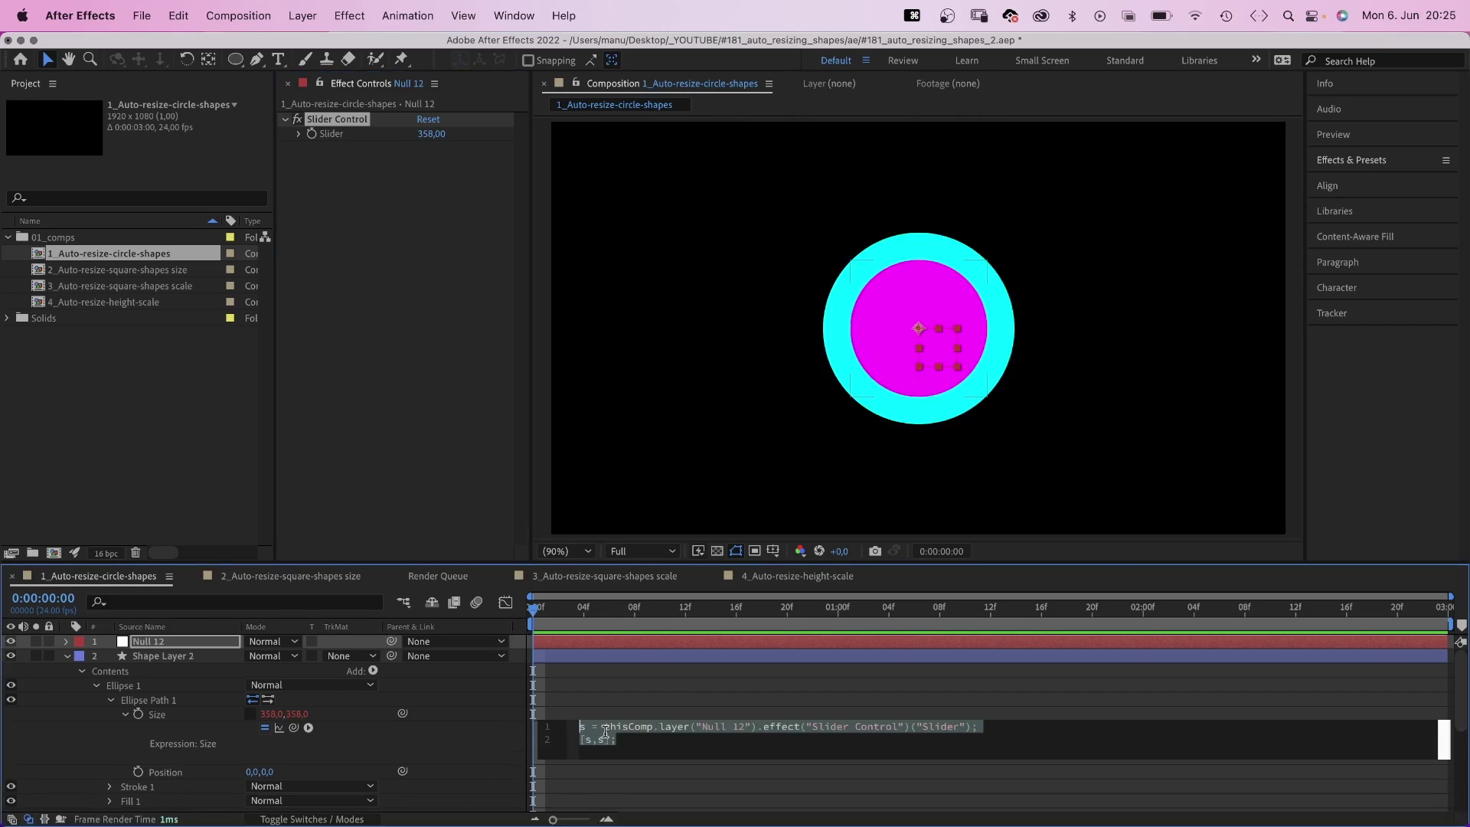
key("super+c")
left_click(108, 707)
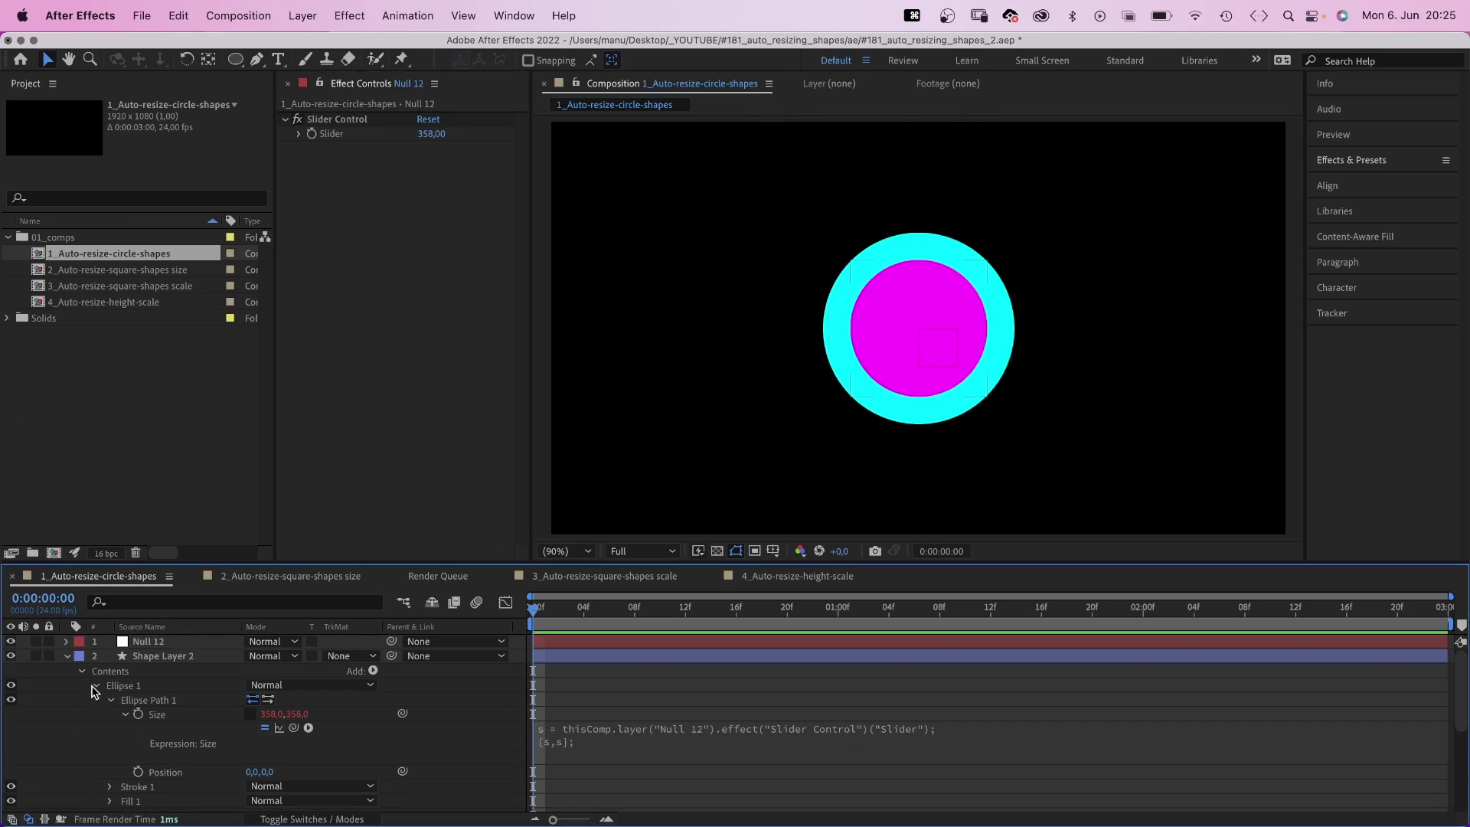
left_click(81, 671)
left_click(86, 700)
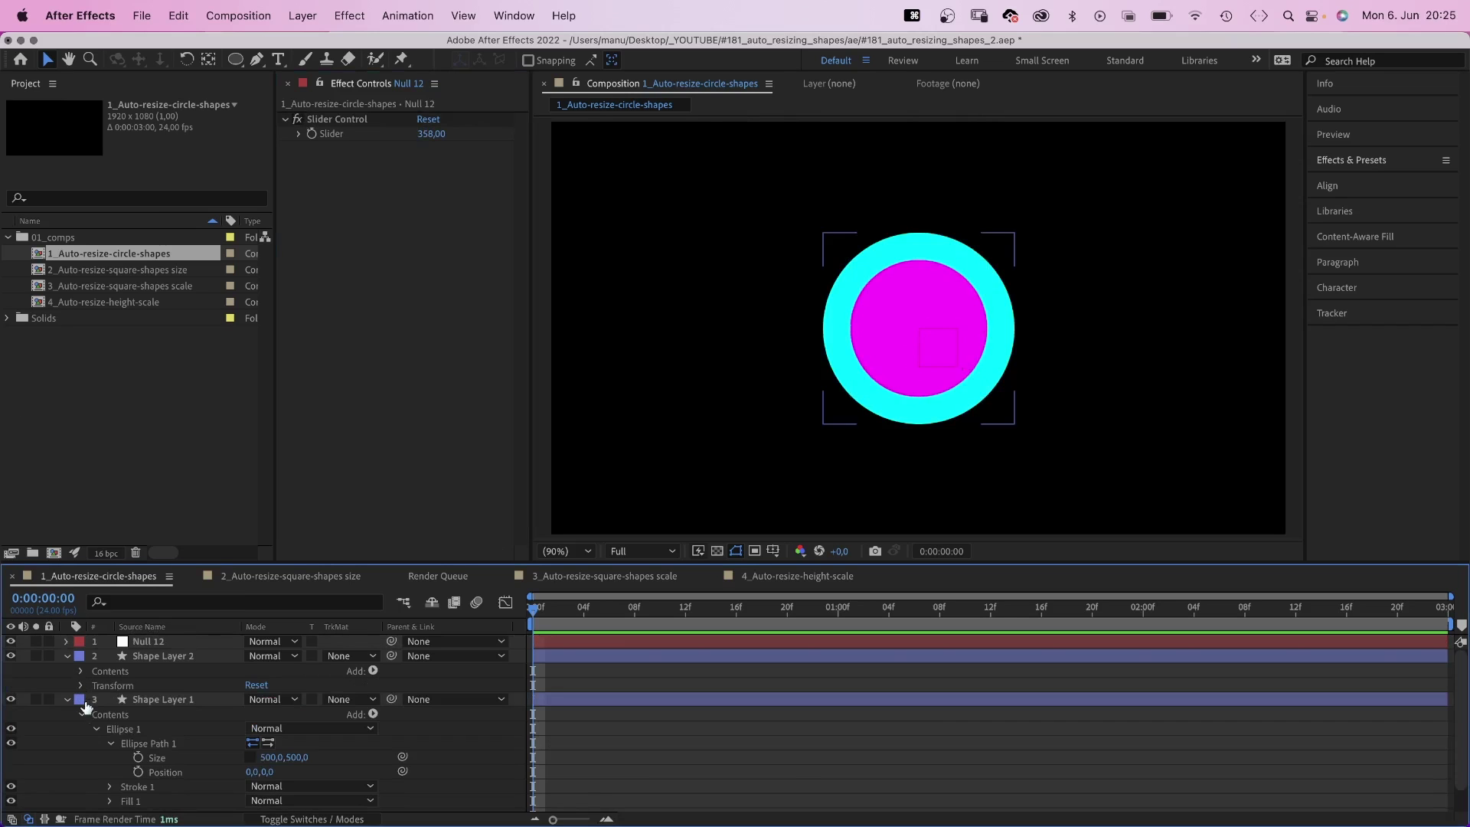
left_click(139, 759, "alt")
key("super+v")
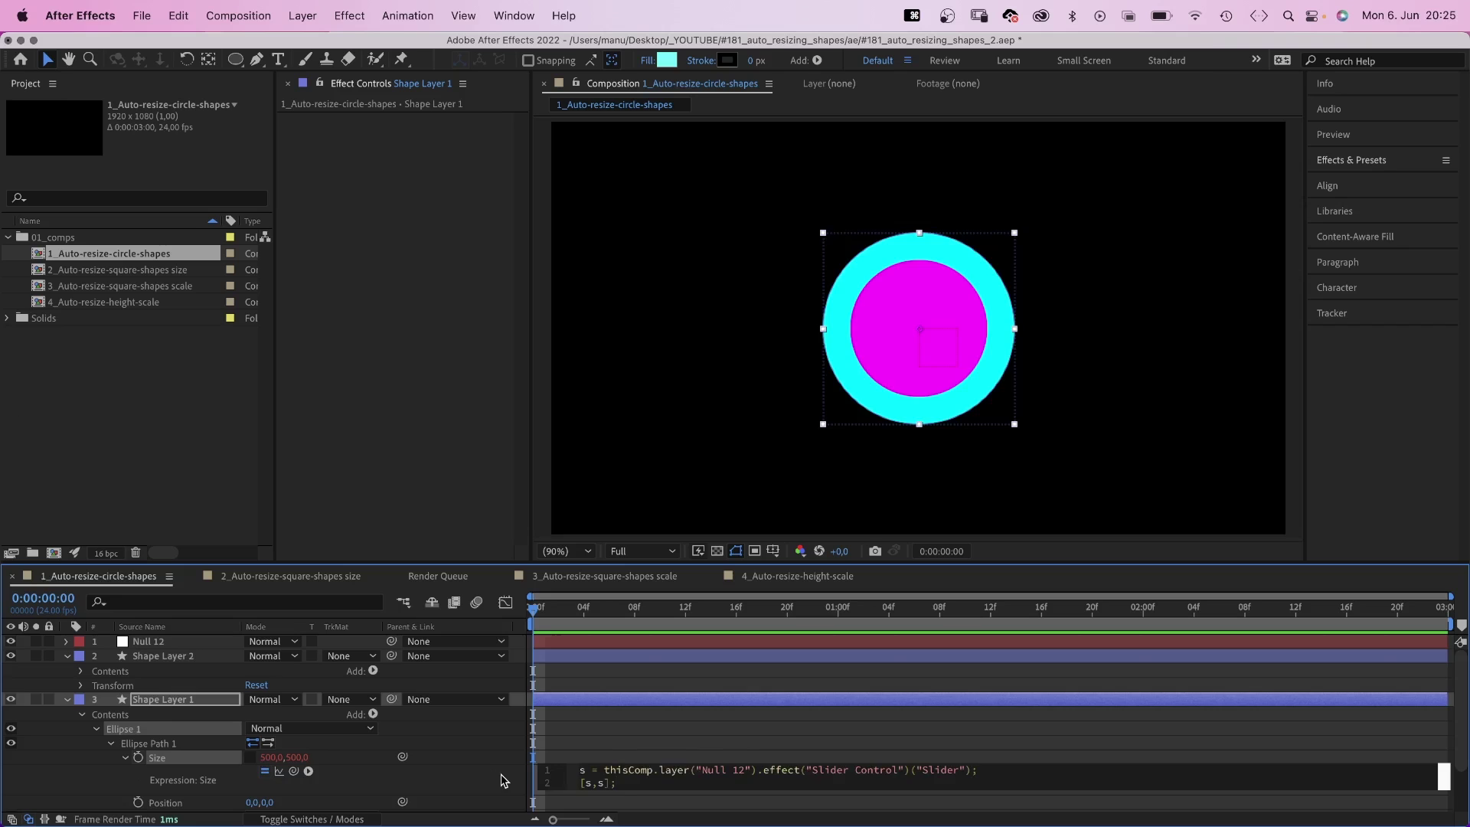
left_click(500, 782)
Test the Slider, then change Shape Layer 1's expression to s = 500 - slider
left_click(165, 645)
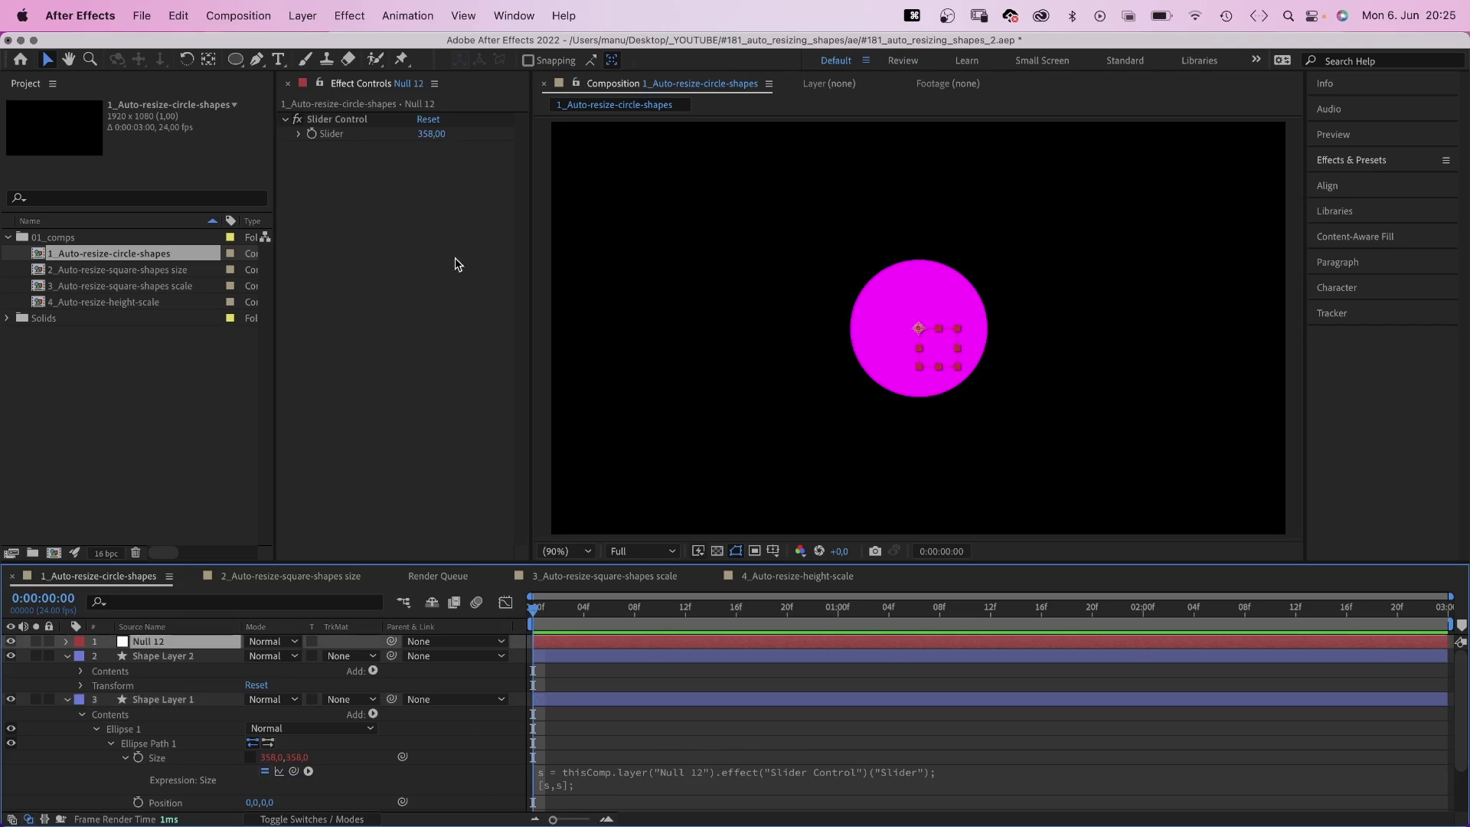
left_click_drag(425, 137, 468, 139)
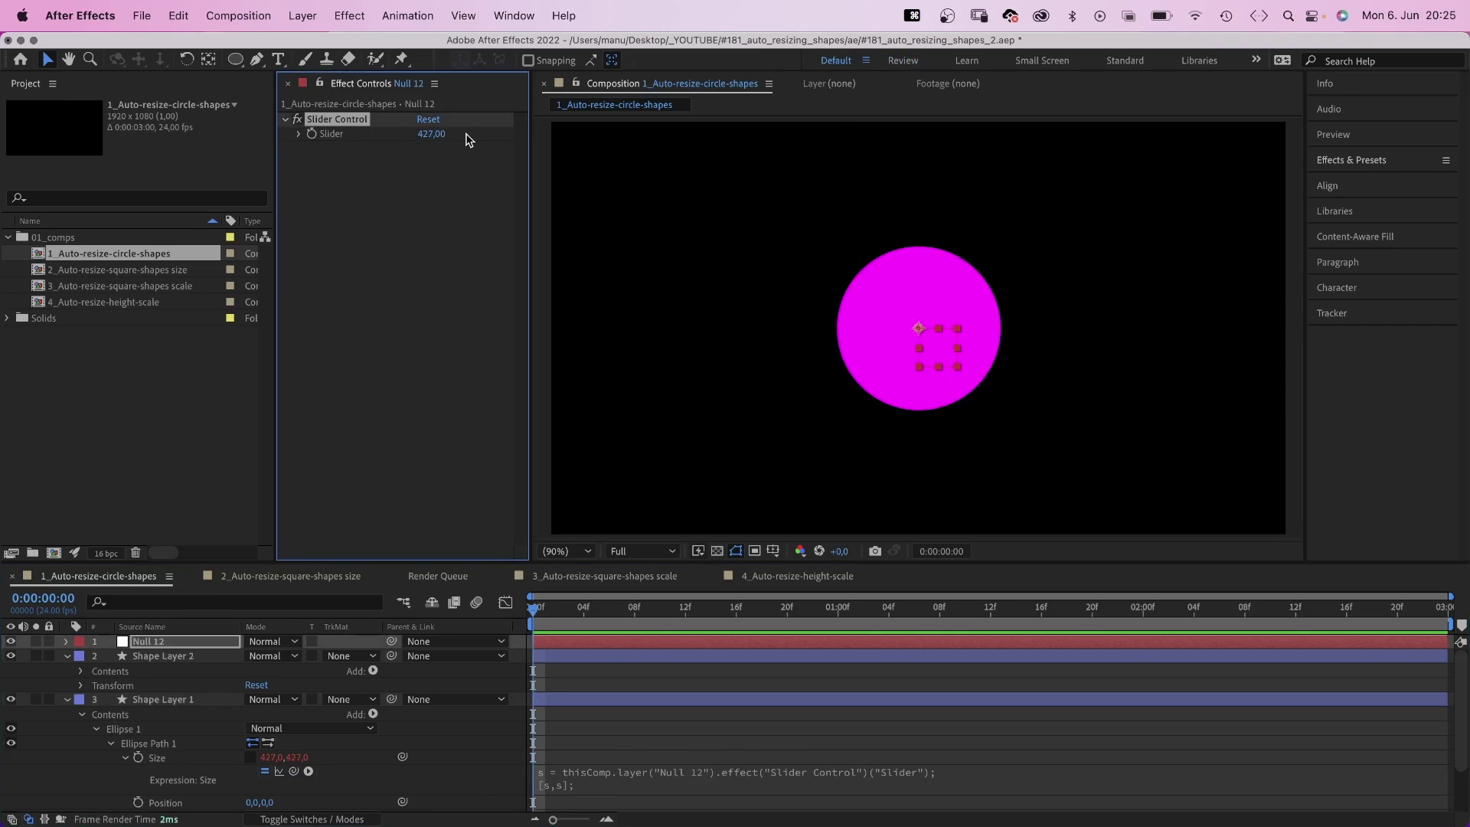
left_click(579, 782)
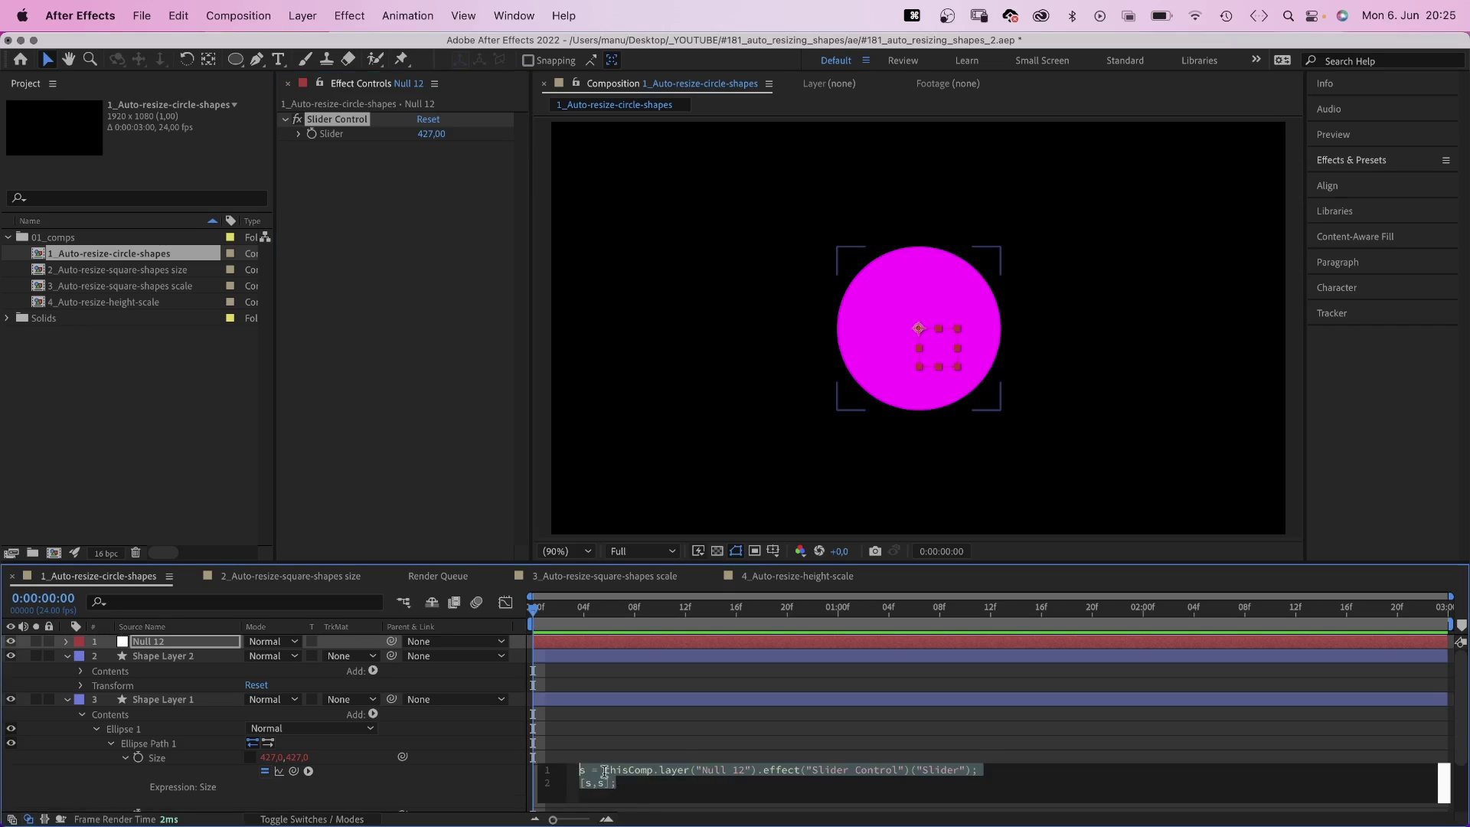
left_click(603, 771)
type("500 ")
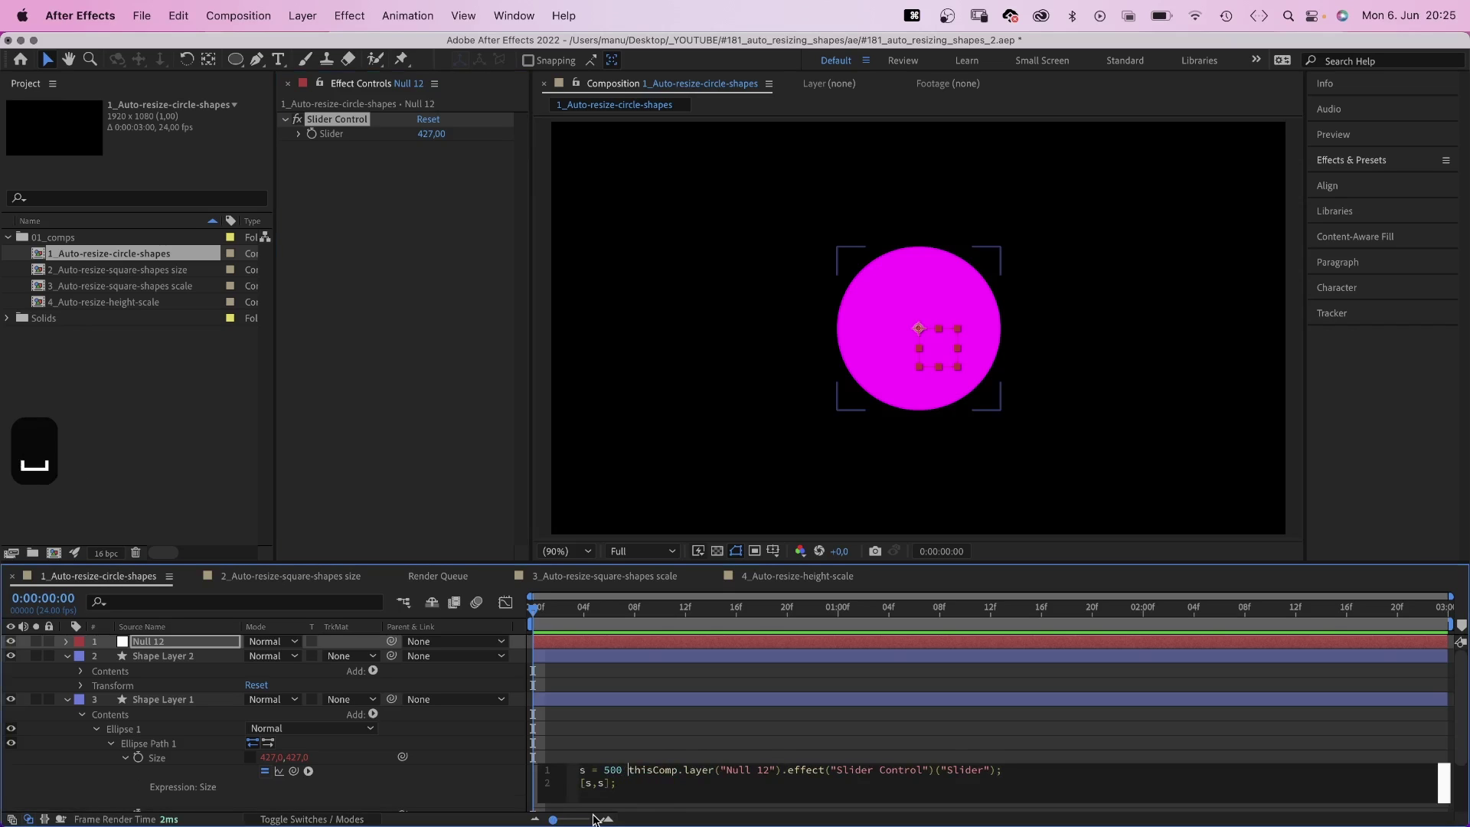
type("-")
left_click(99, 787)
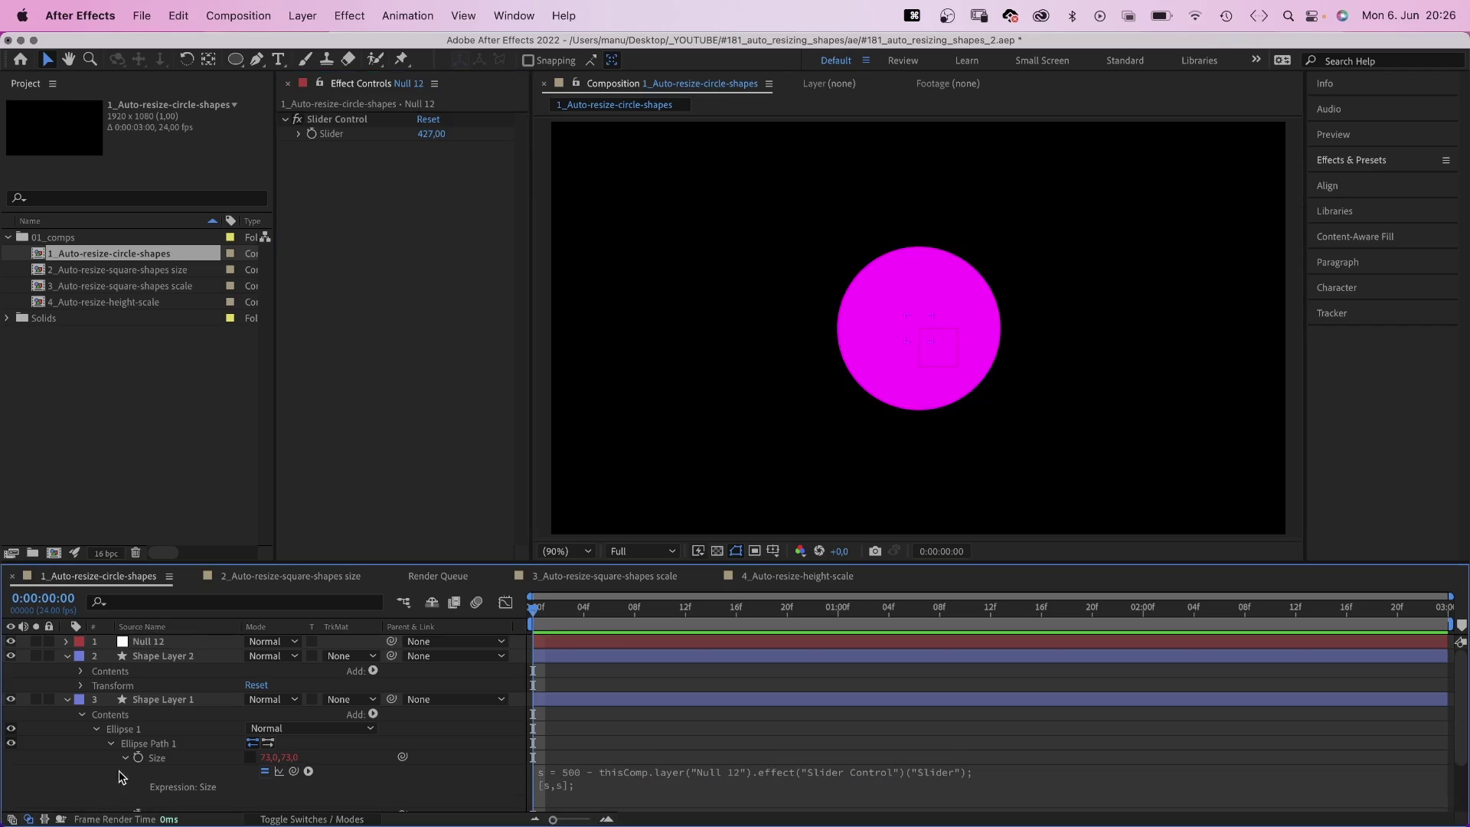
Move the magenta circle aside, test the Slider on both circles, then undo the changes
left_click(164, 657)
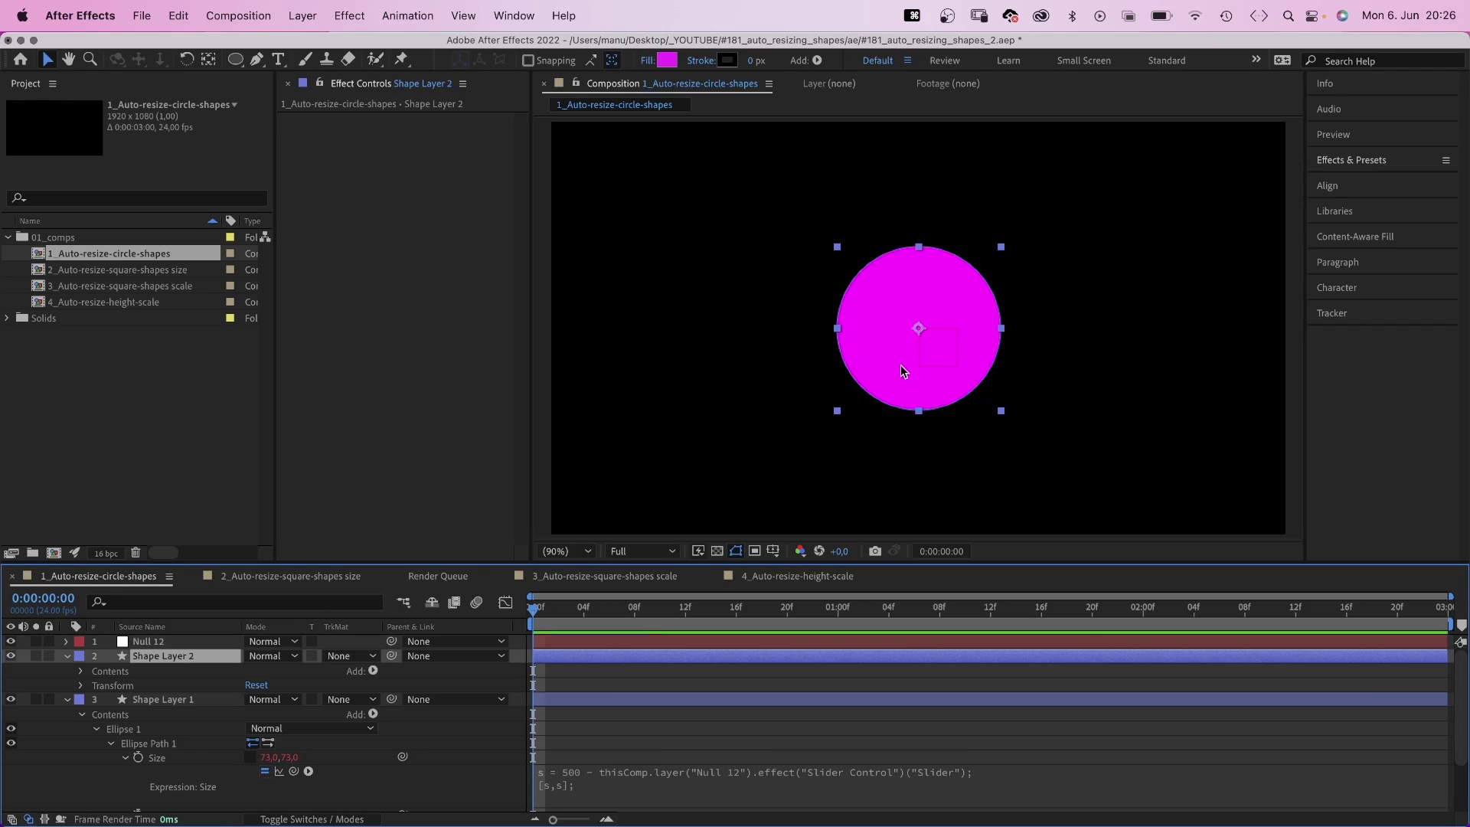
left_click_drag(900, 365, 1053, 345)
left_click(167, 647)
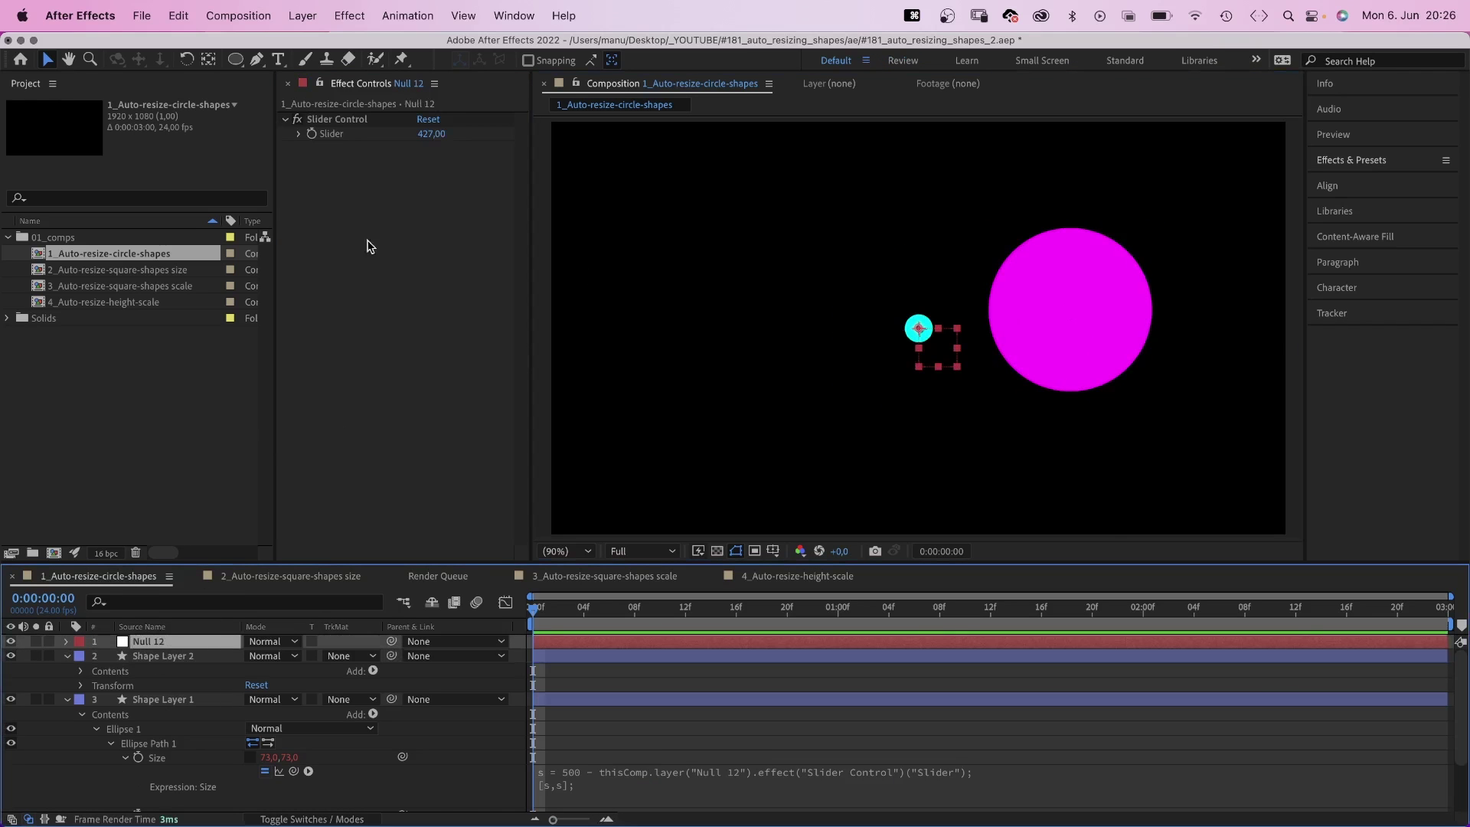
mouse_move(431, 133)
left_mouse_down()
mouse_move(477, 134)
mouse_move(391, 134)
left_mouse_up()
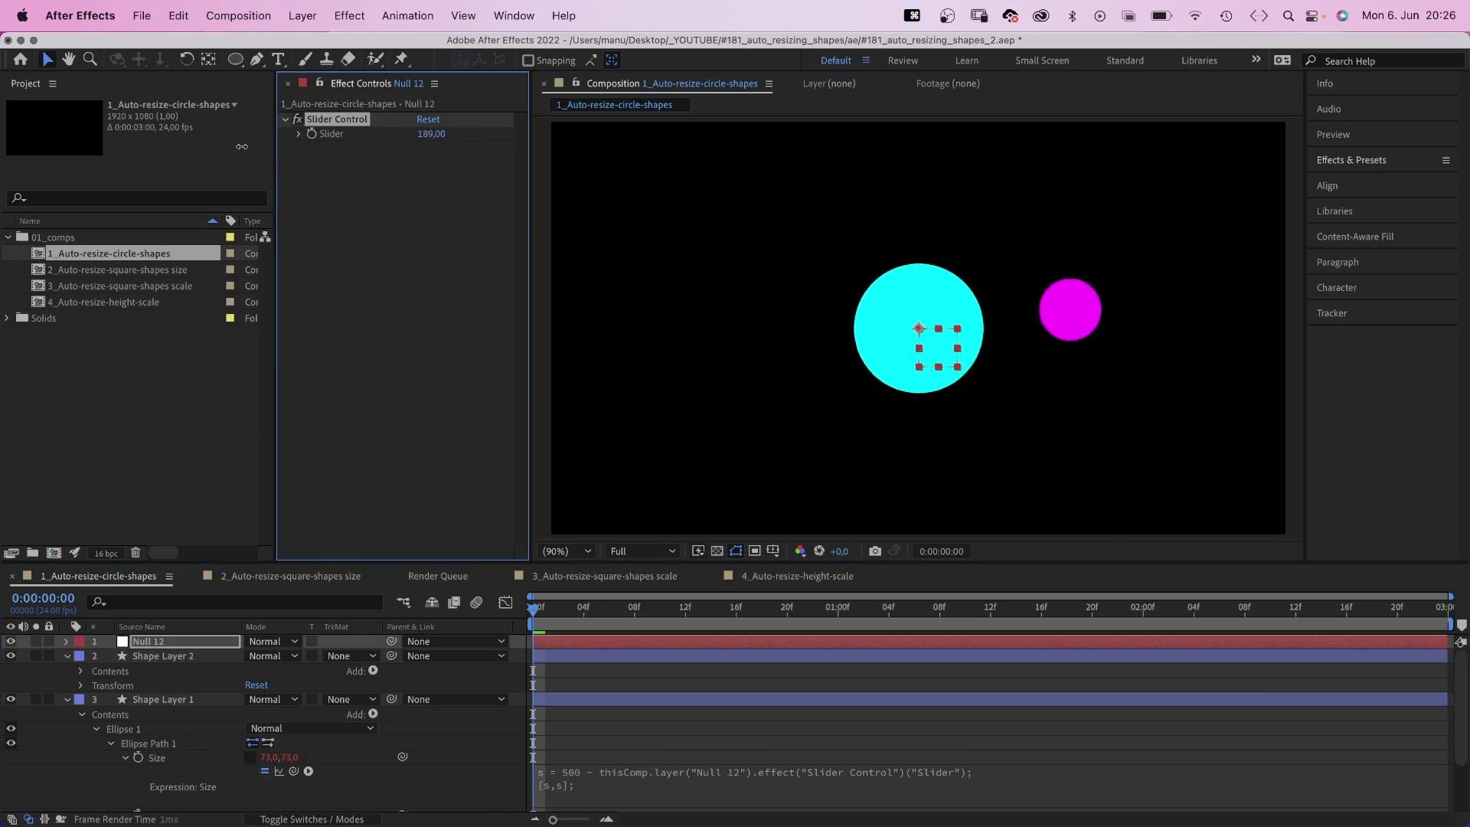
key("super+z")
key("super+shift+z")
key("super+z")
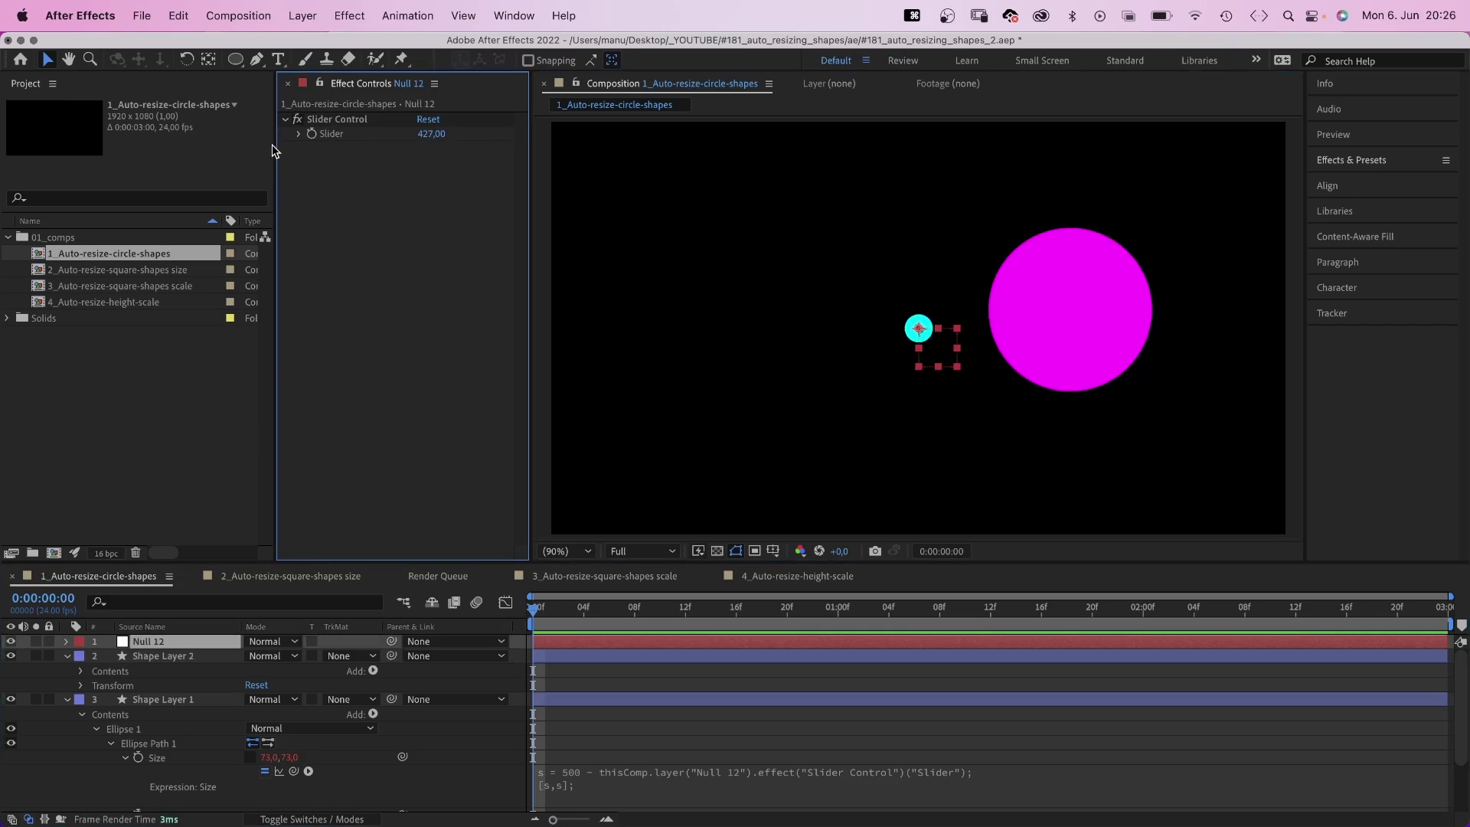
key("super+z")
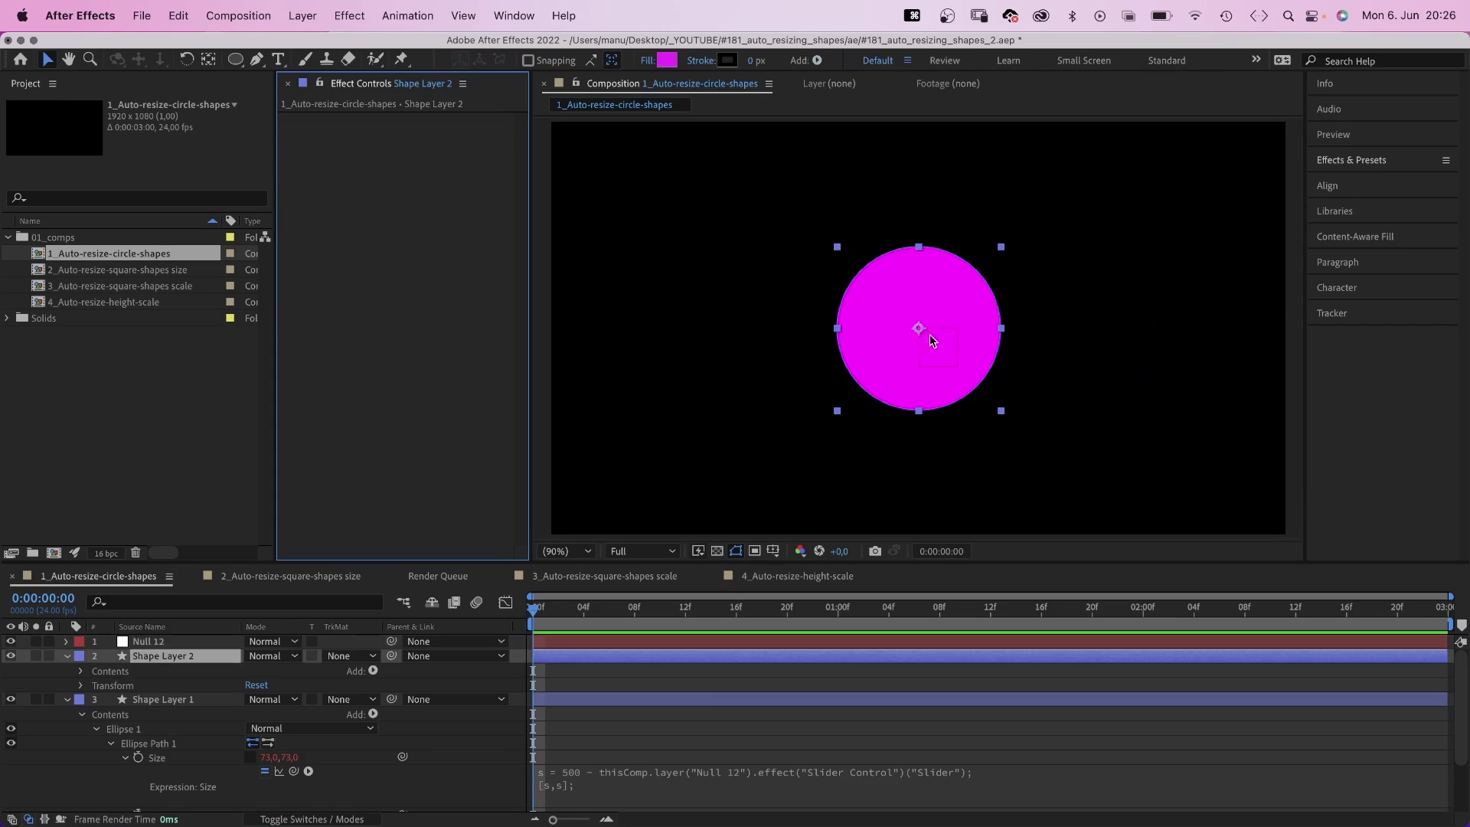
Give Shape Layer 2's Anchor Point the expression A=sourceRectAtTime(); [A.left+A.width/2,A.top]
key("a")
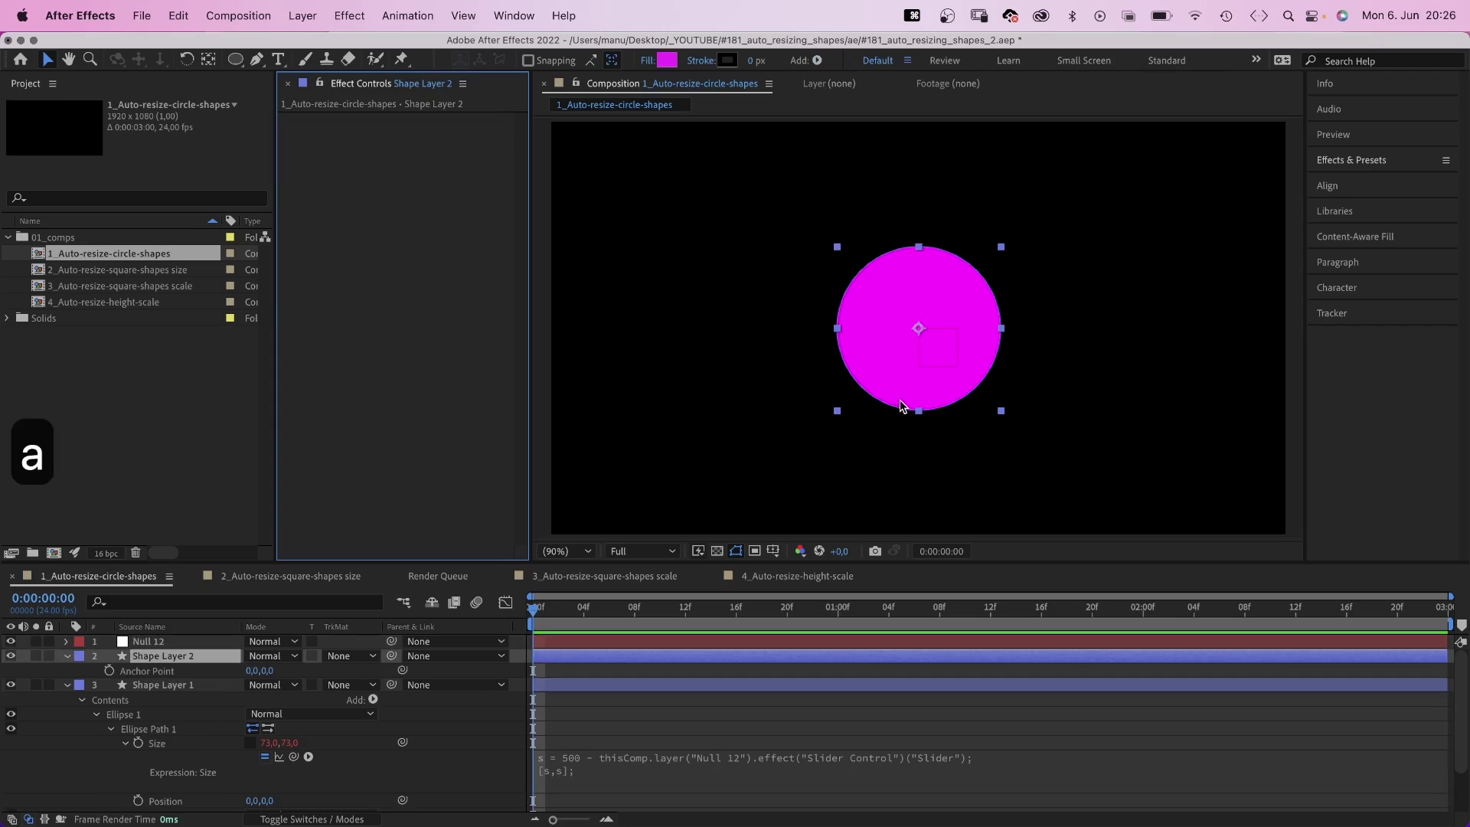
left_click(108, 671, "alt")
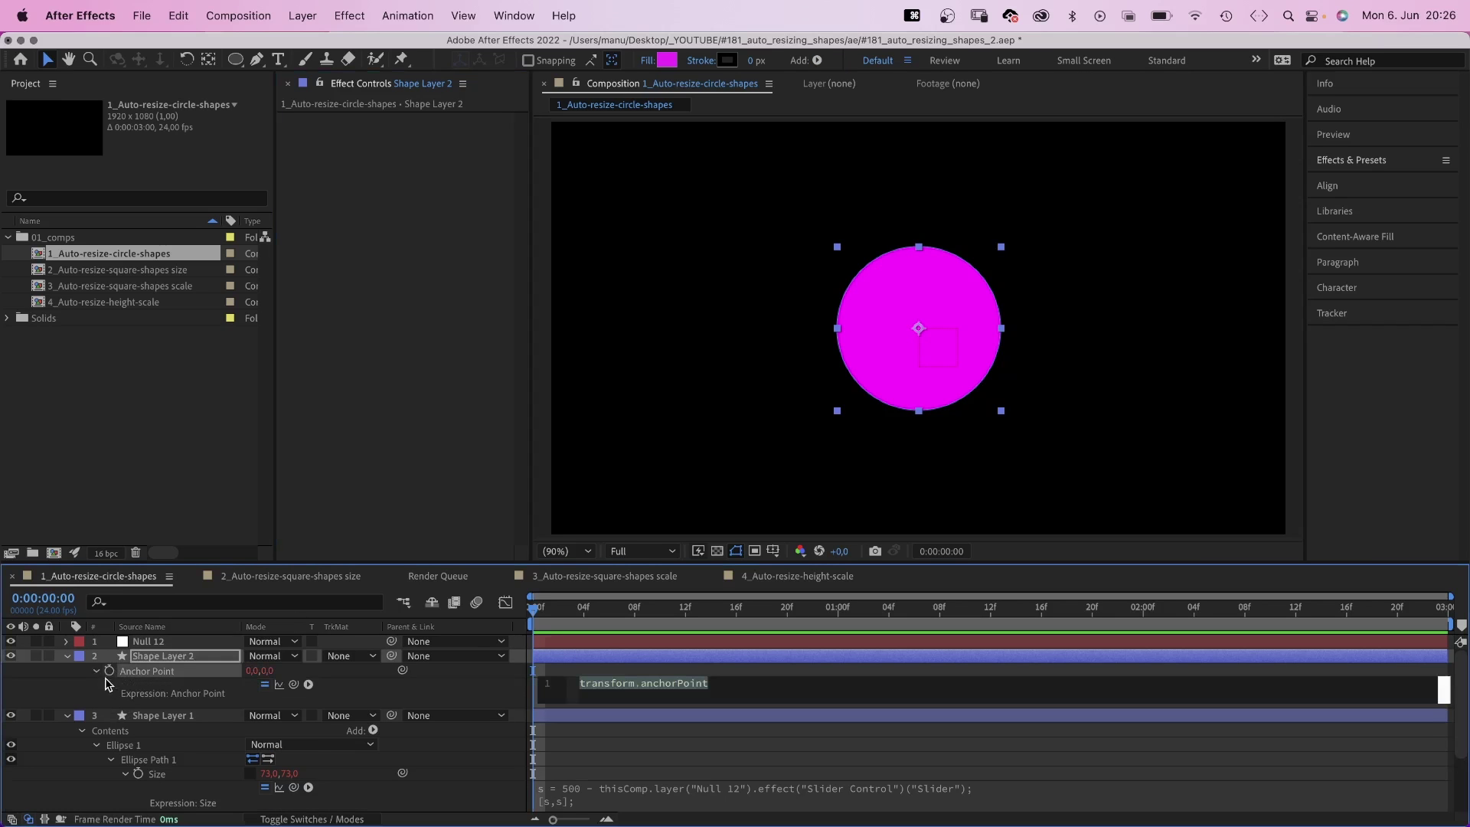
type("A")
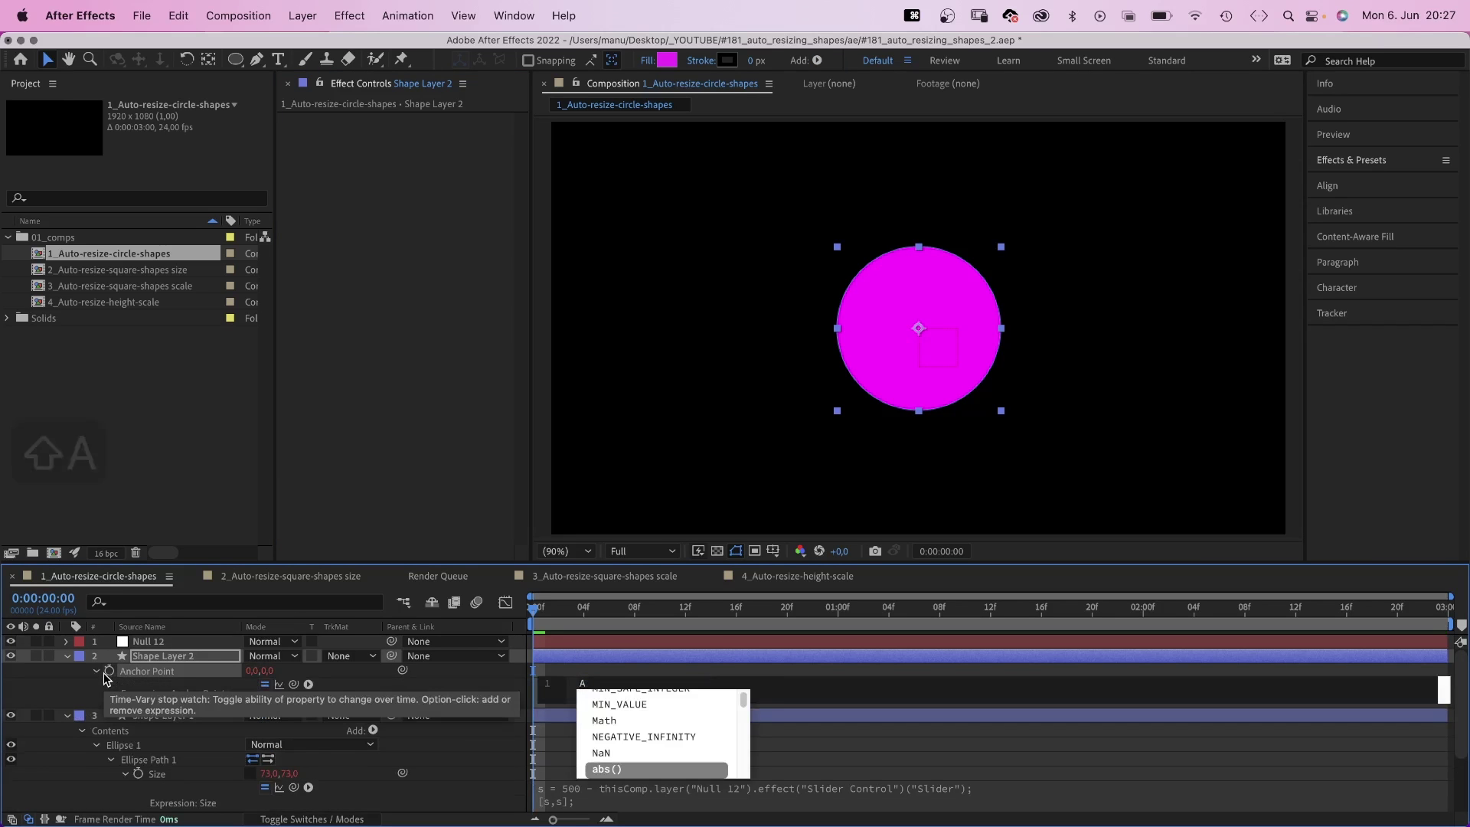
type("=so")
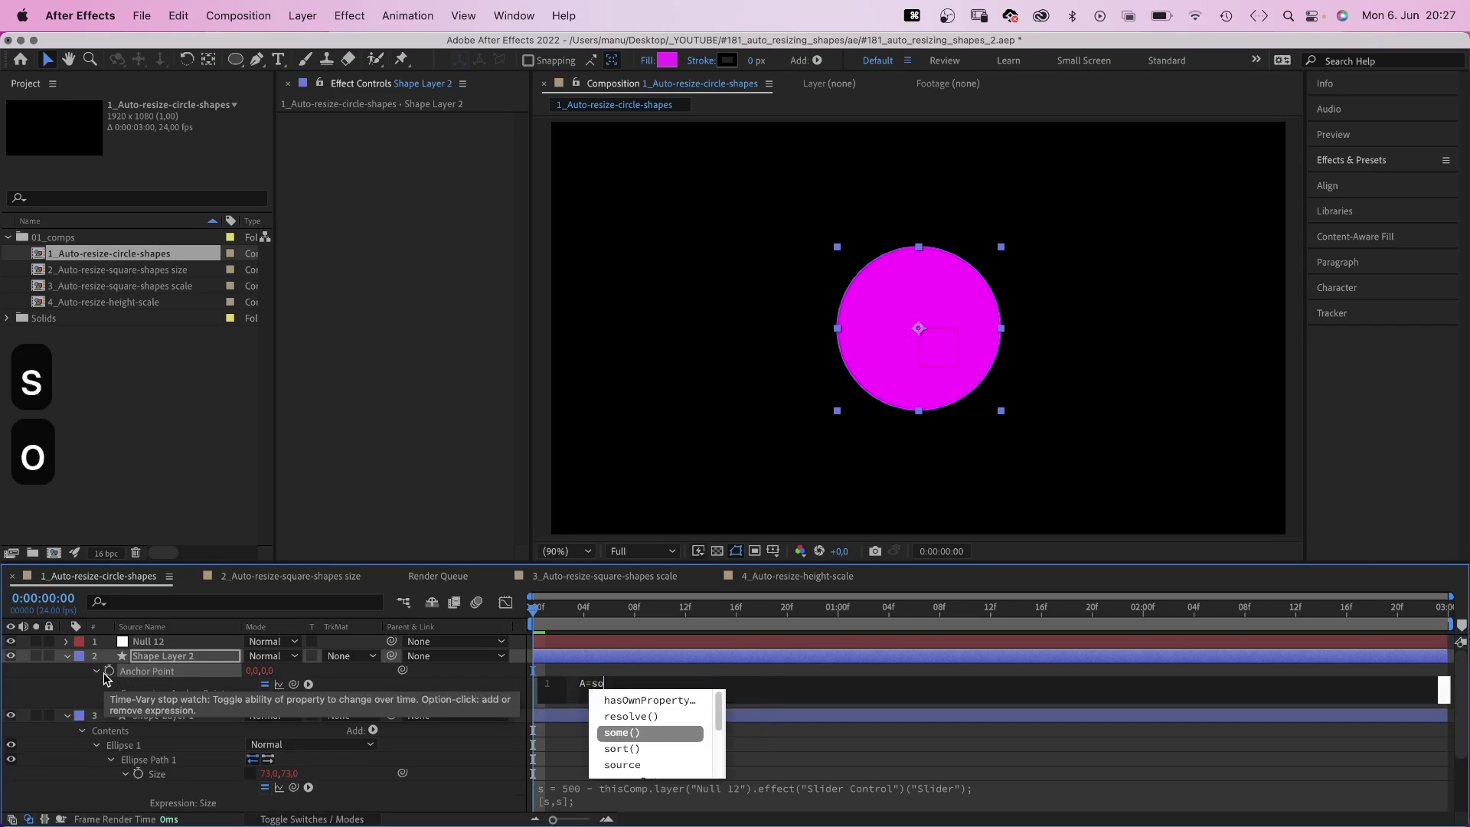
type("urce")
key("Down")
key("Down")
key("Return")
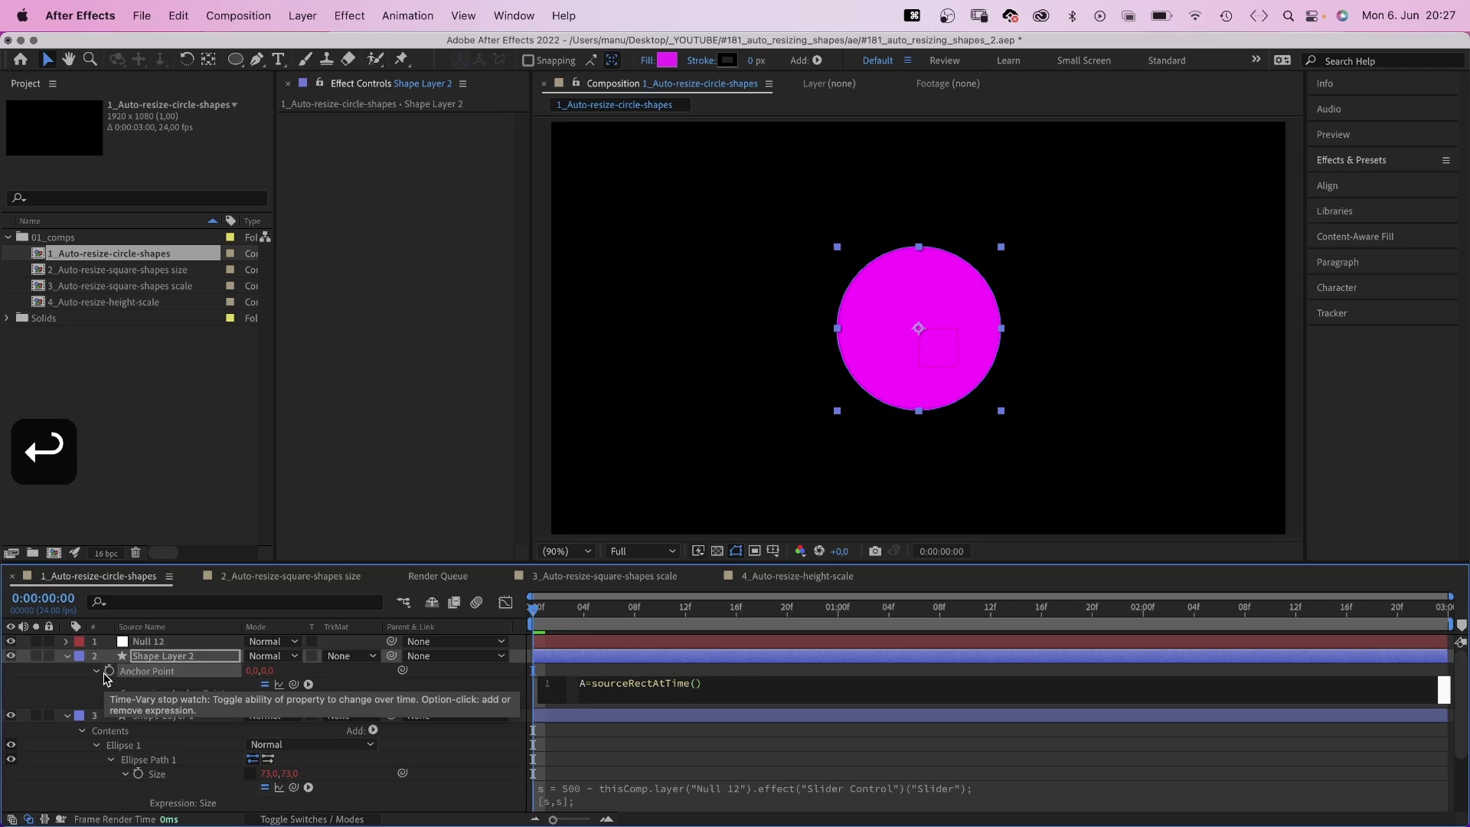
key("Right")
type(";")
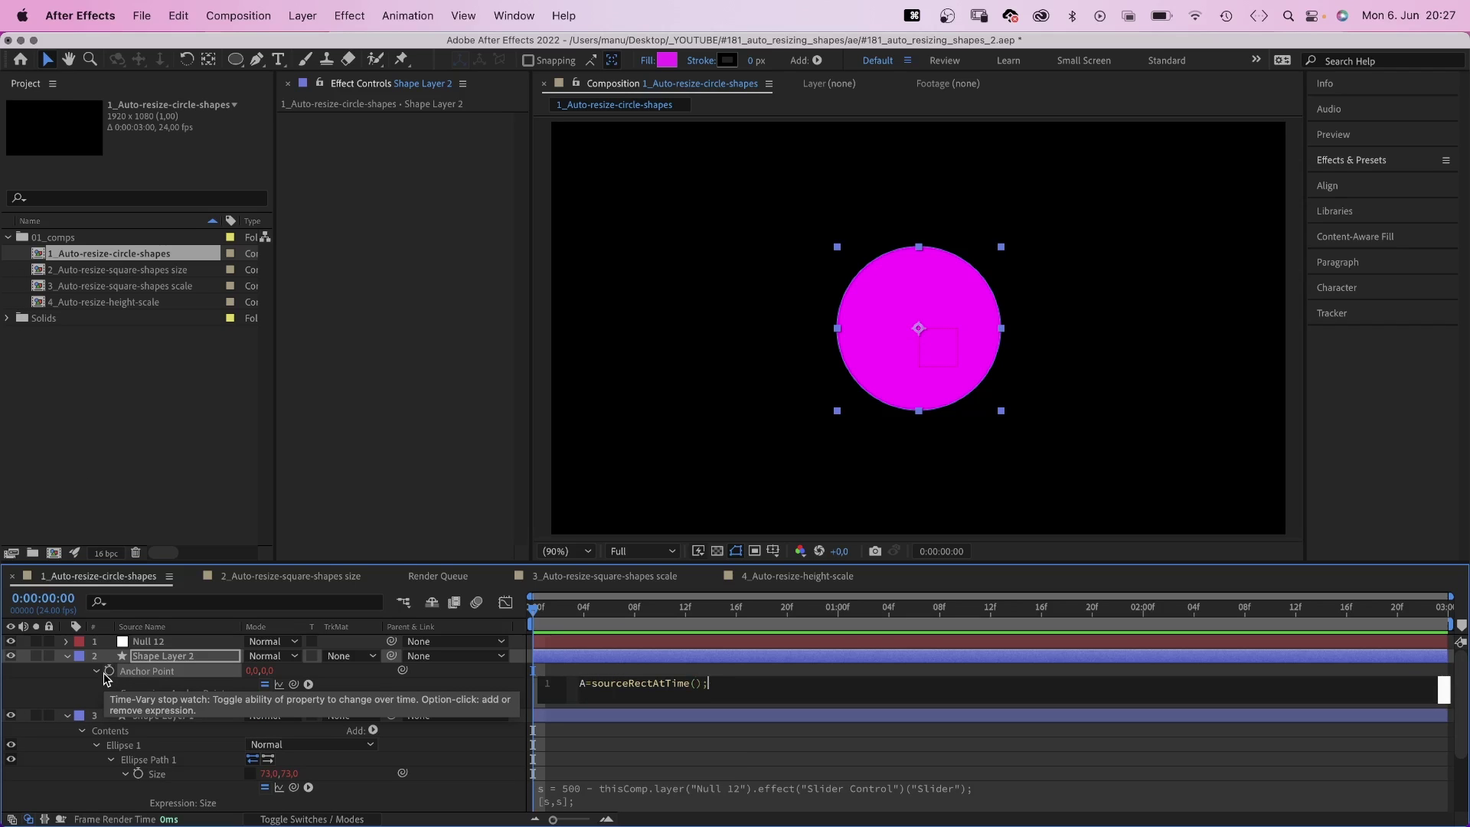
key("Return")
type("[A.")
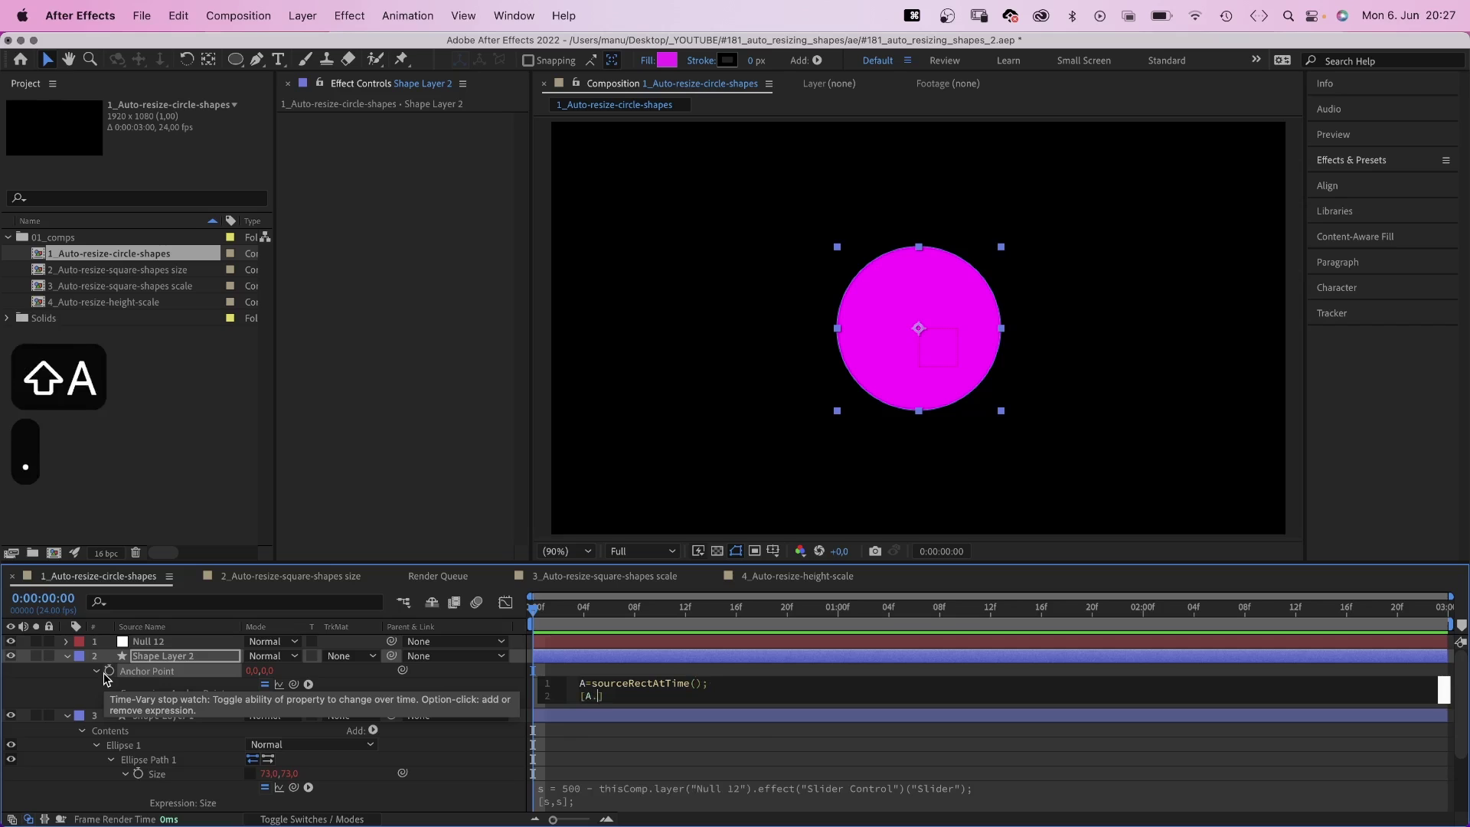
type("left")
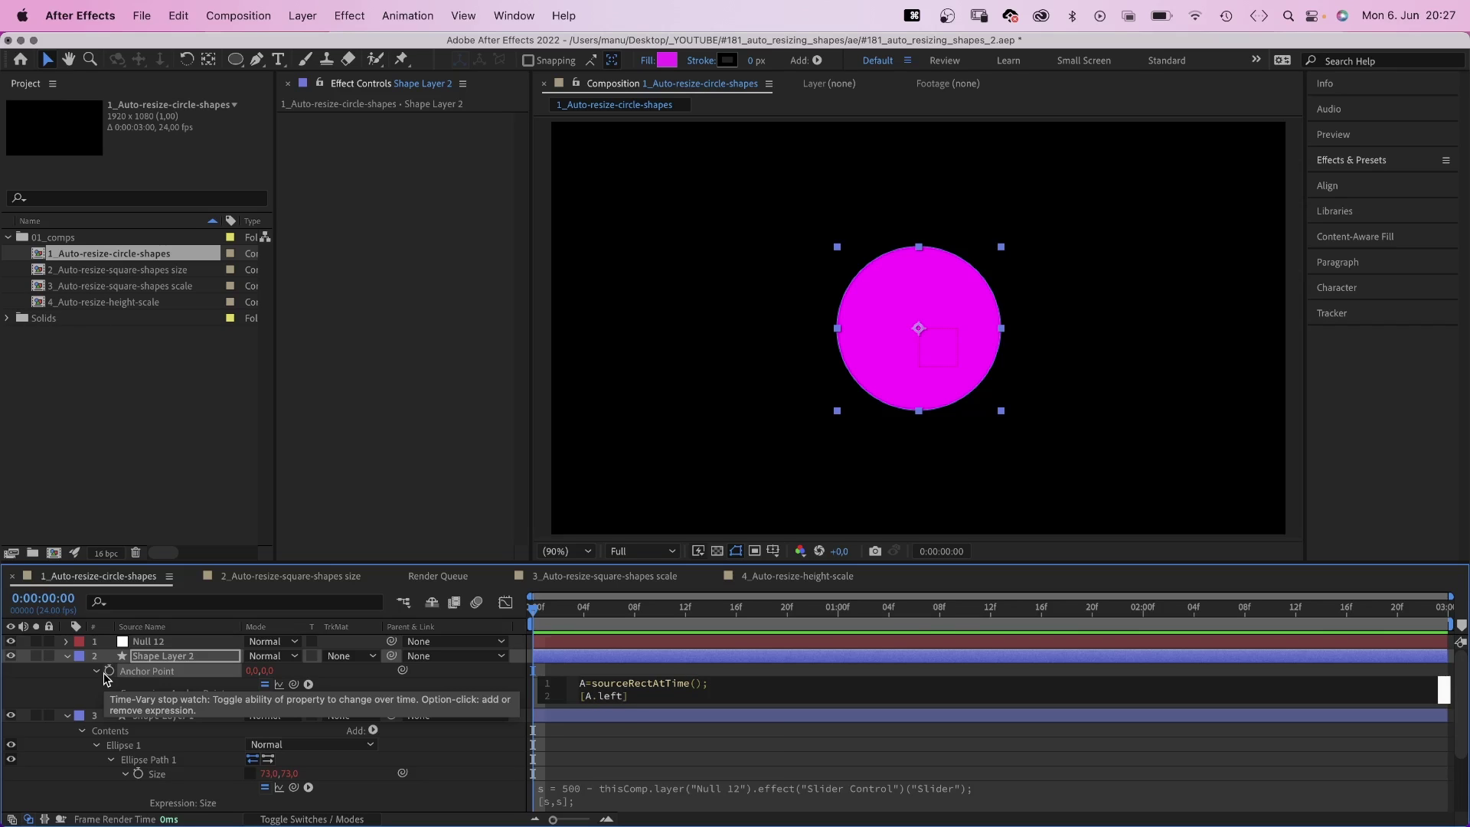
type("+A.widt")
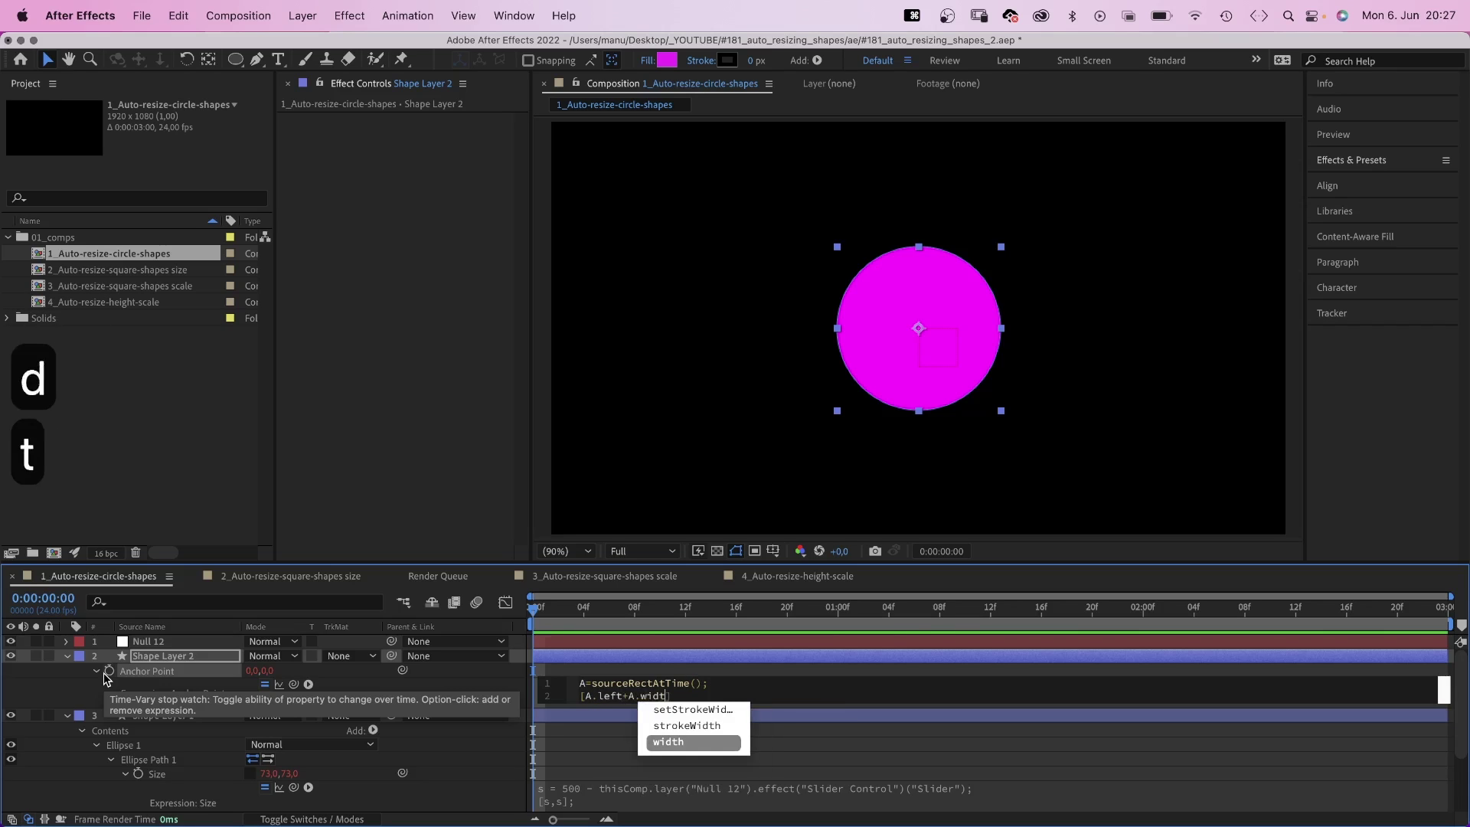
type("h/")
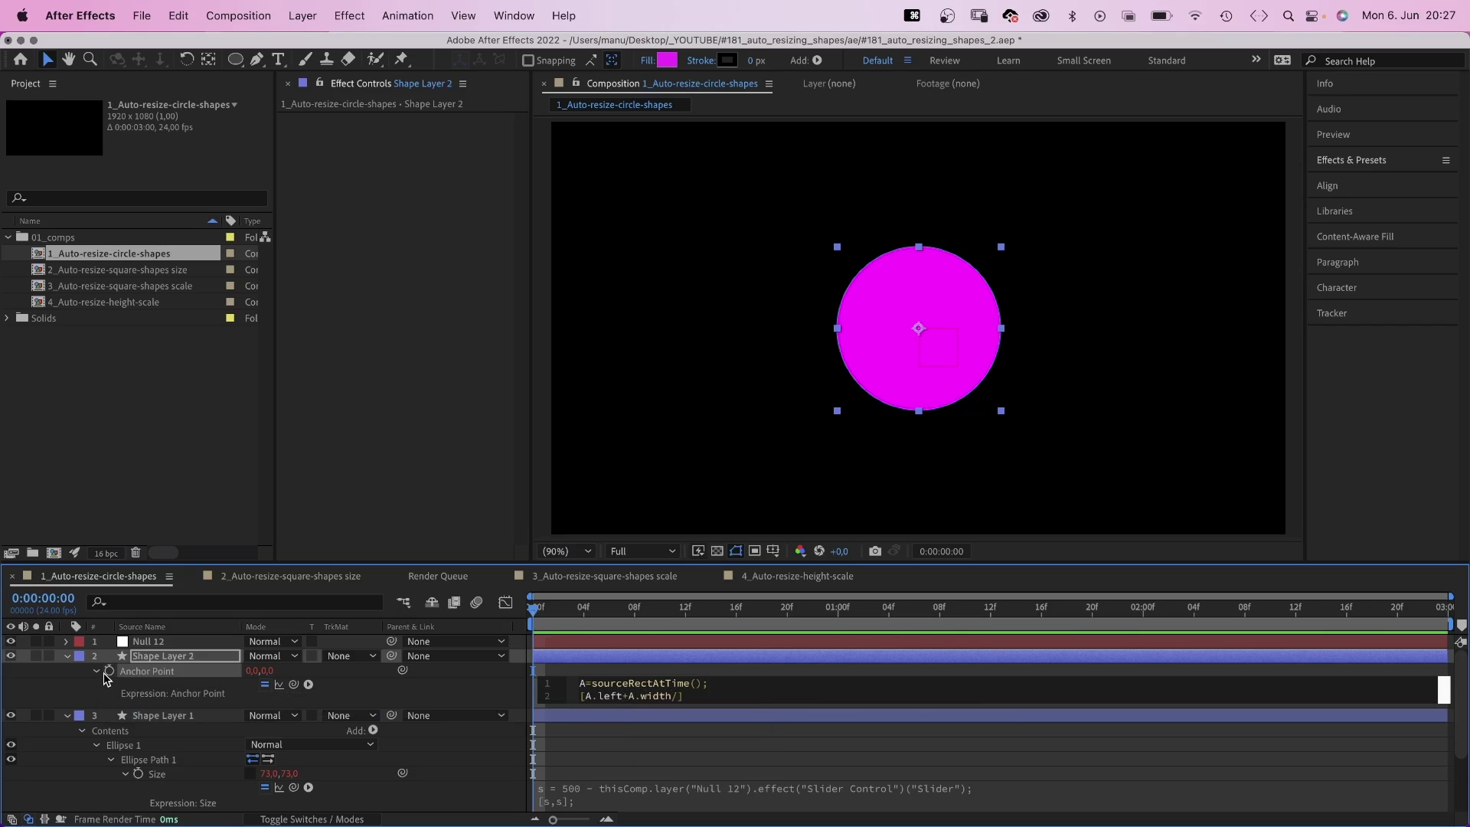
type("2,")
type("A.top")
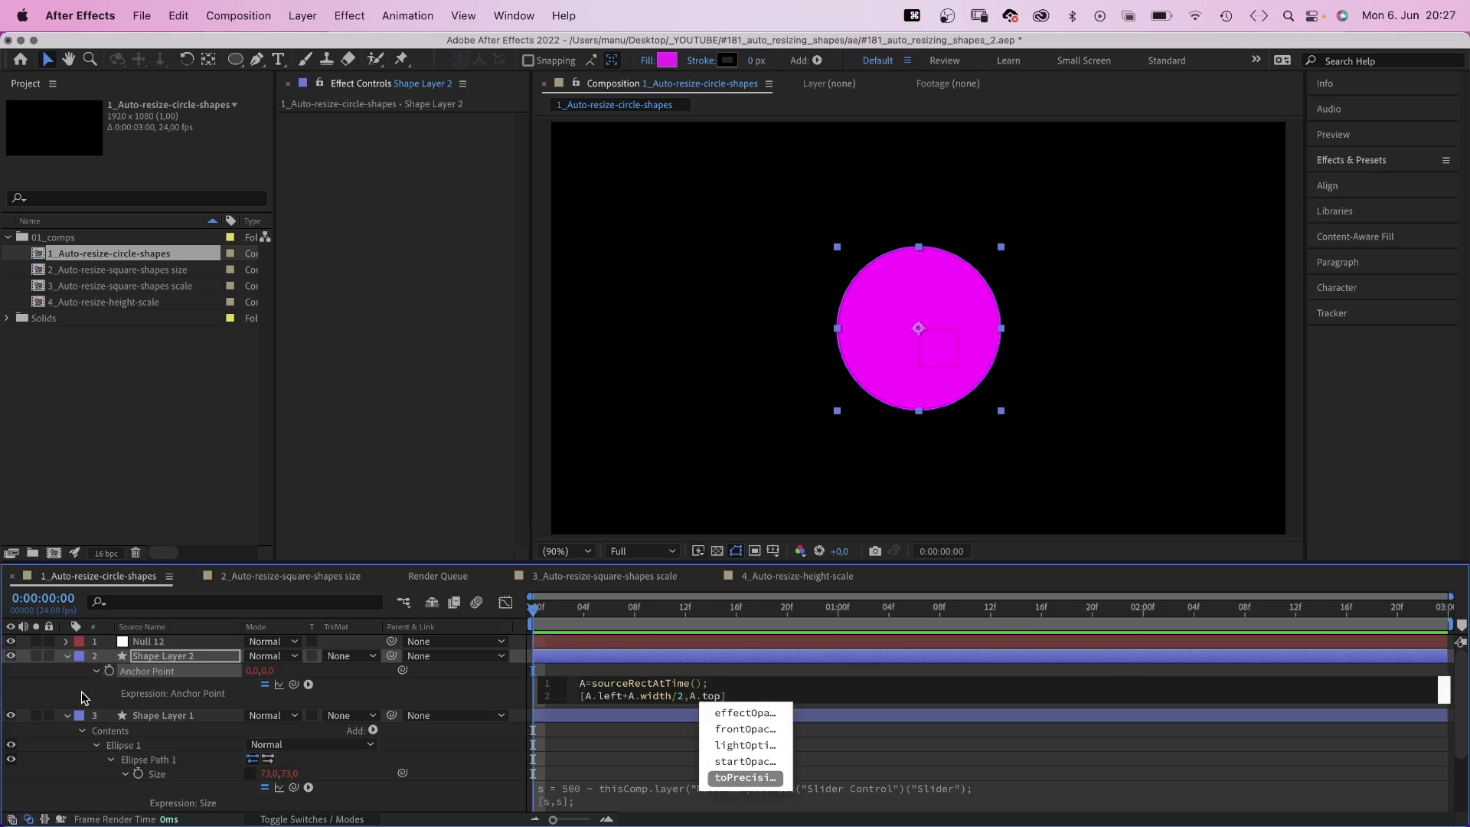
left_click(82, 691)
left_click(177, 657)
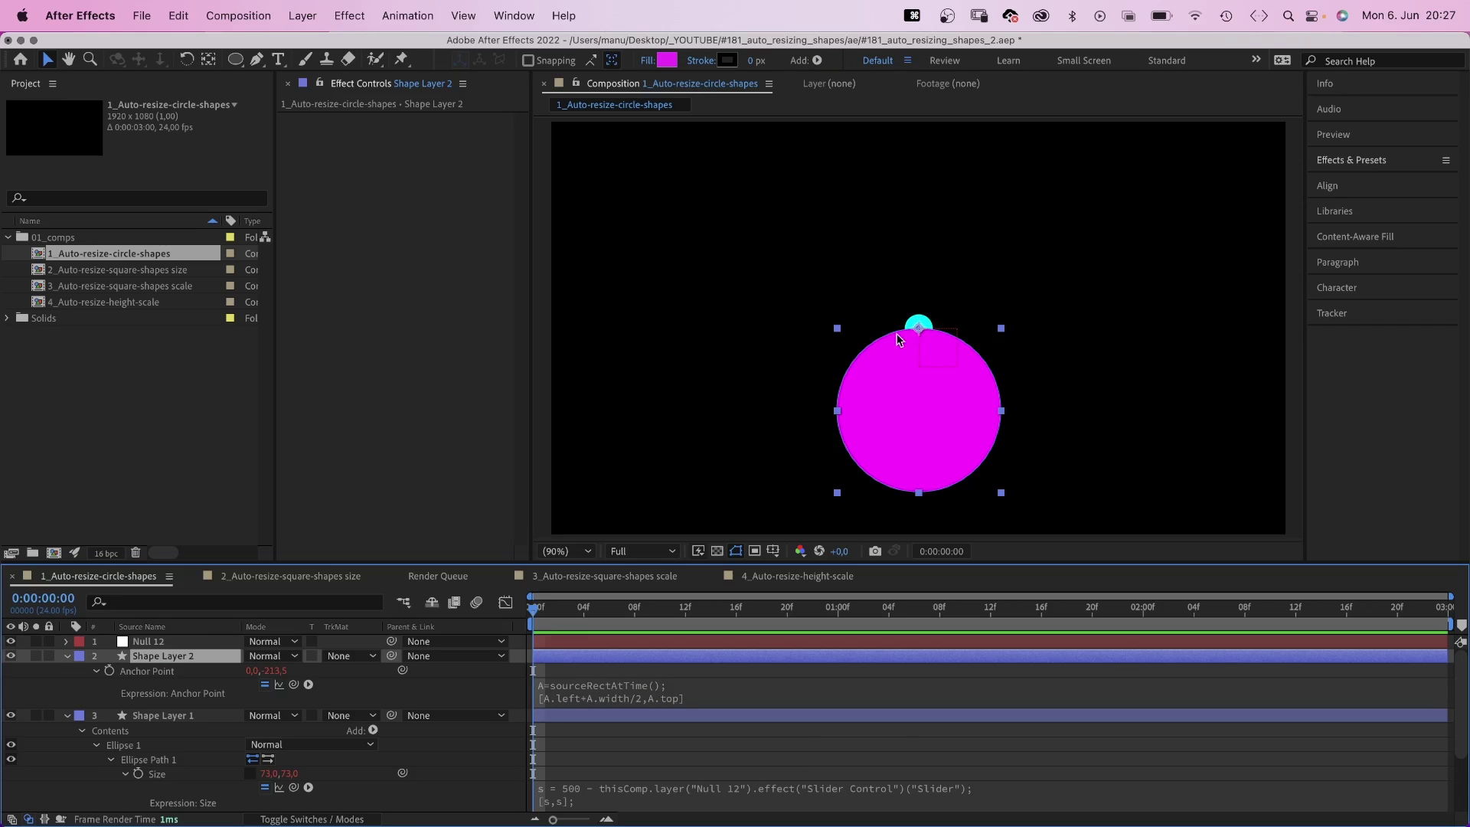
Give the cyan circle's Anchor Point a sourceRectAtTime bottom-centre expression
left_click(164, 716)
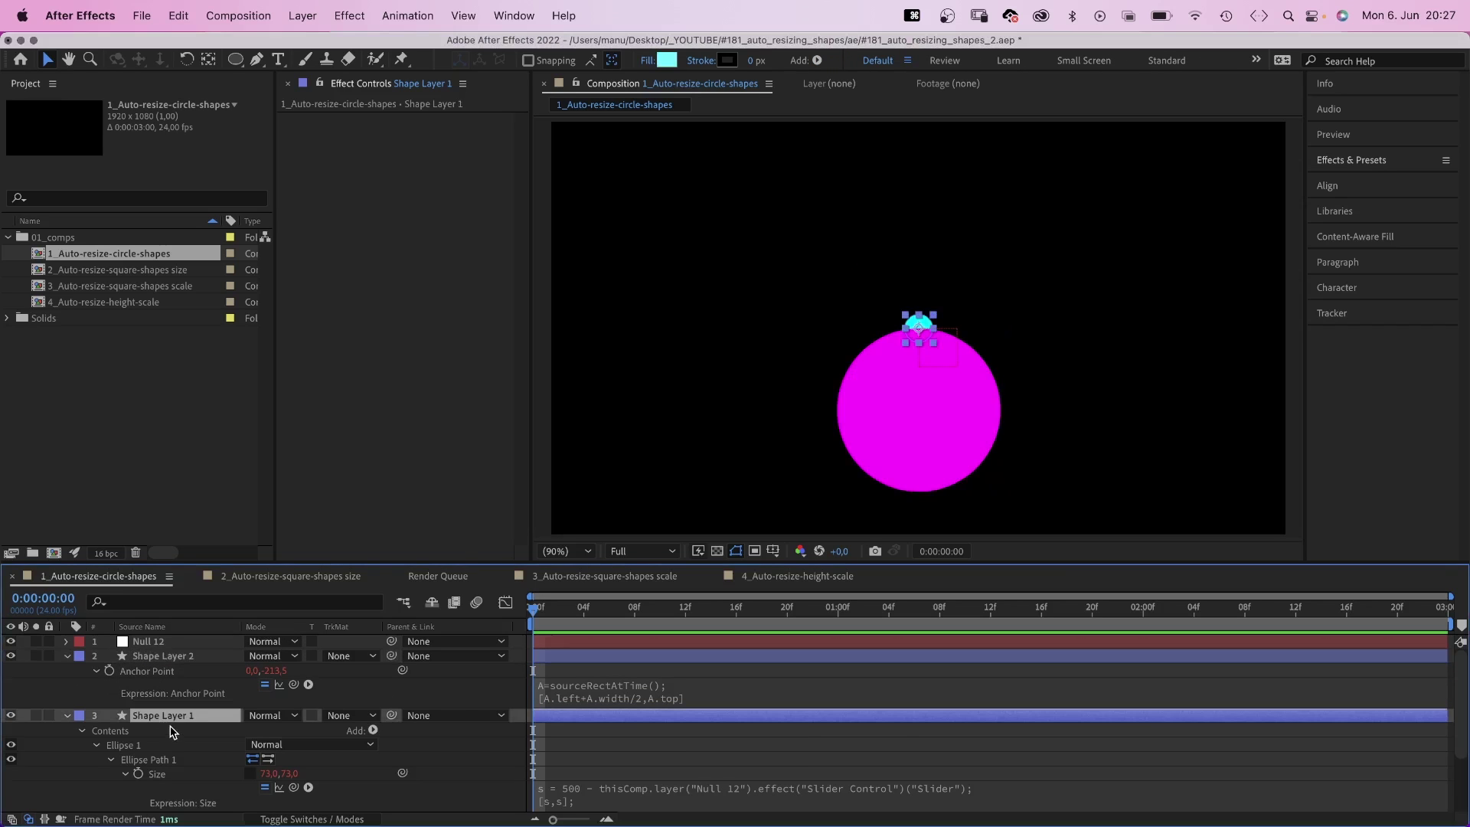
key("a")
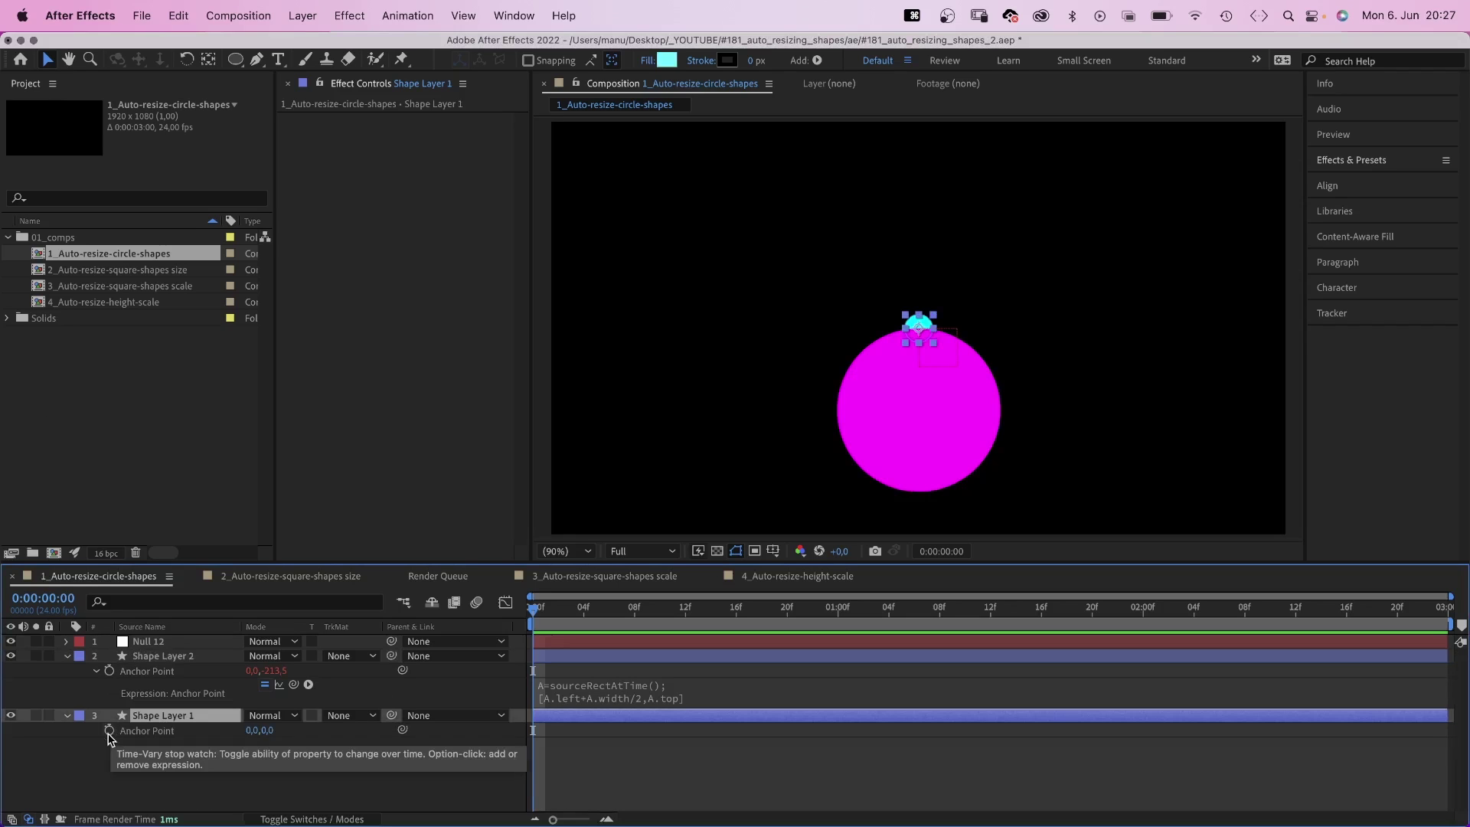
left_click(108, 730, "alt")
type("A")
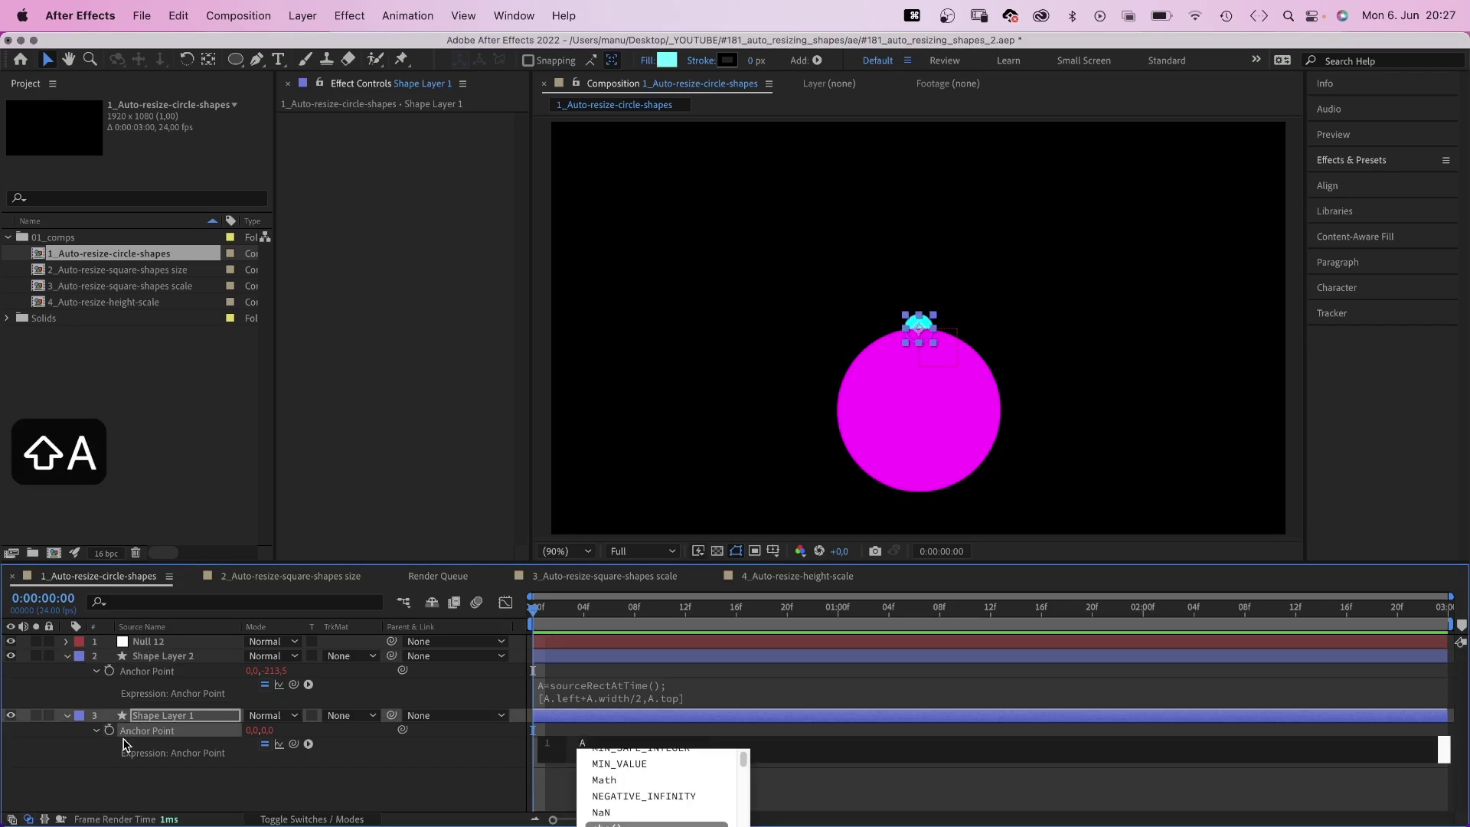
type("=source")
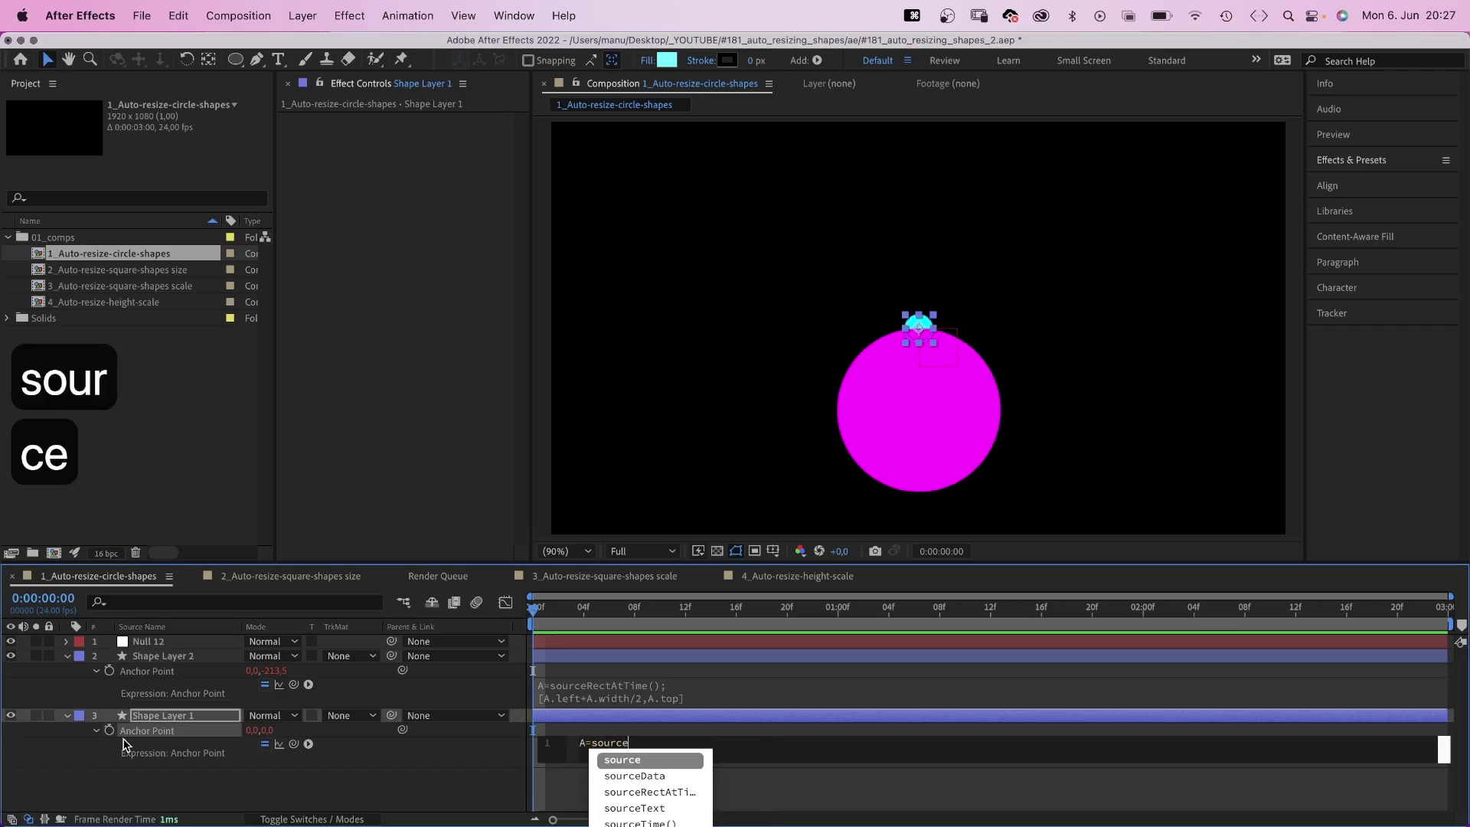
type("R")
key("Return")
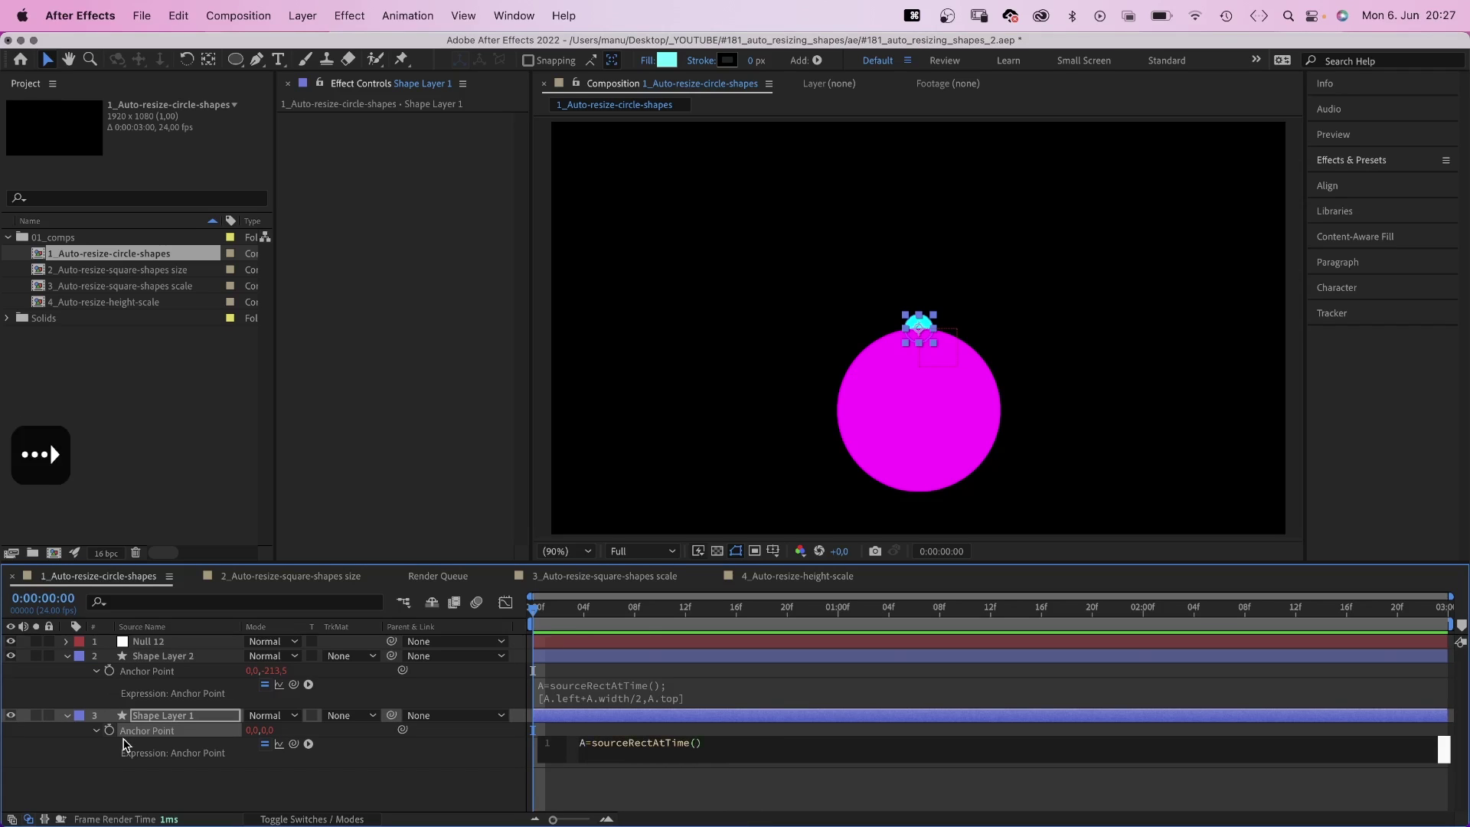
type(";")
key("Return")
type("[A")
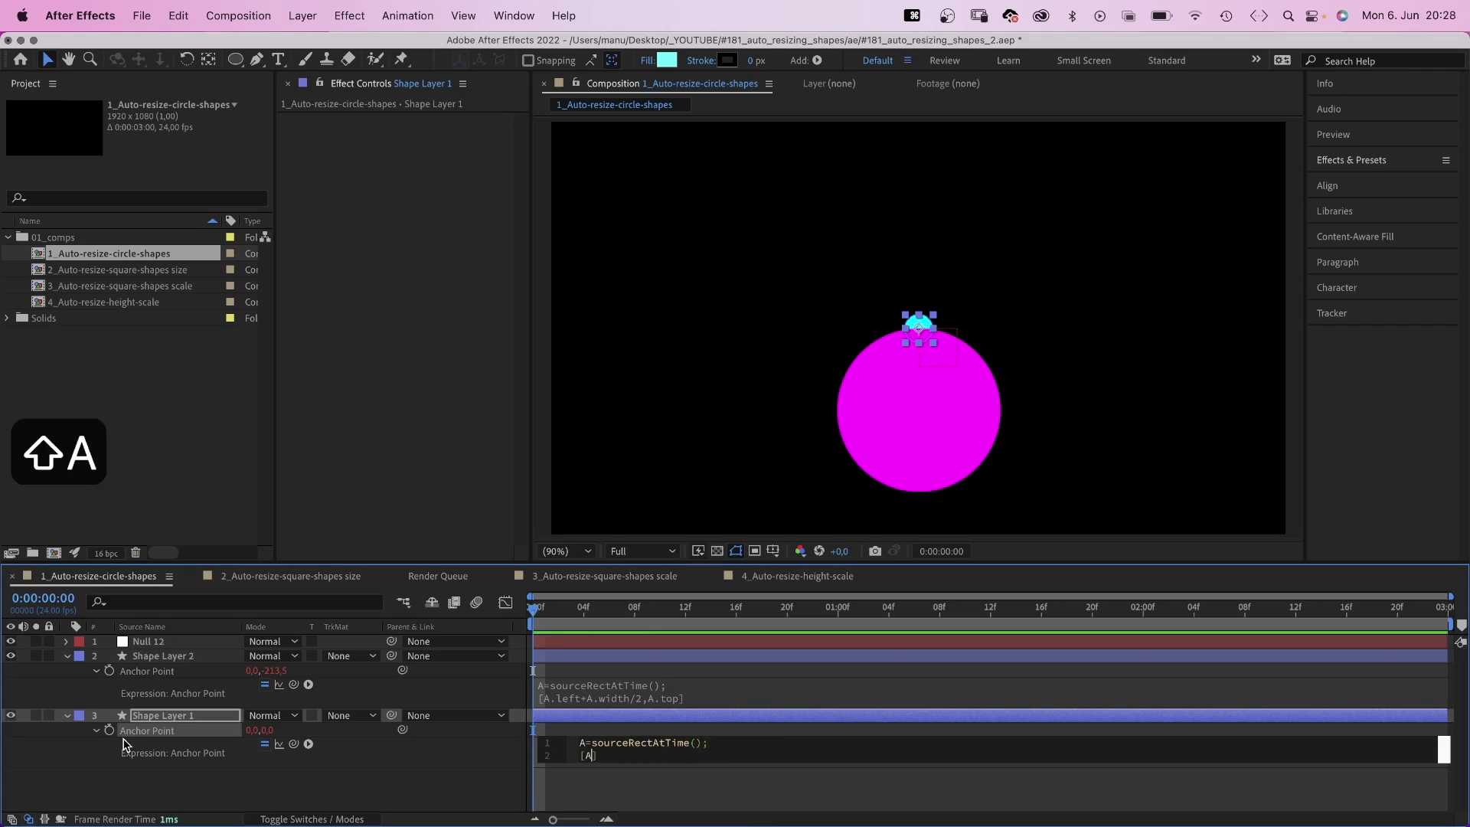
type(".left")
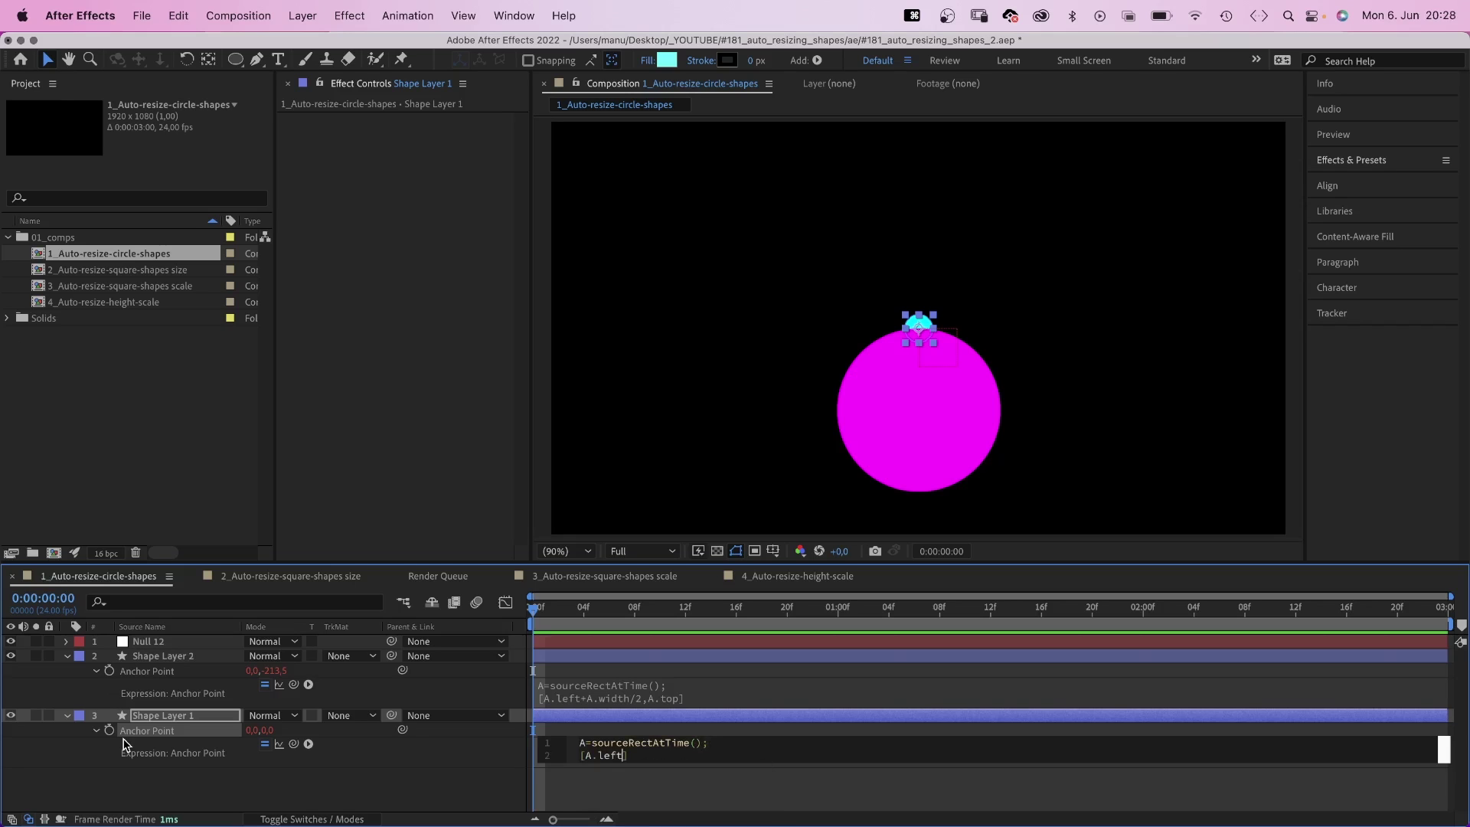
type("+A.w")
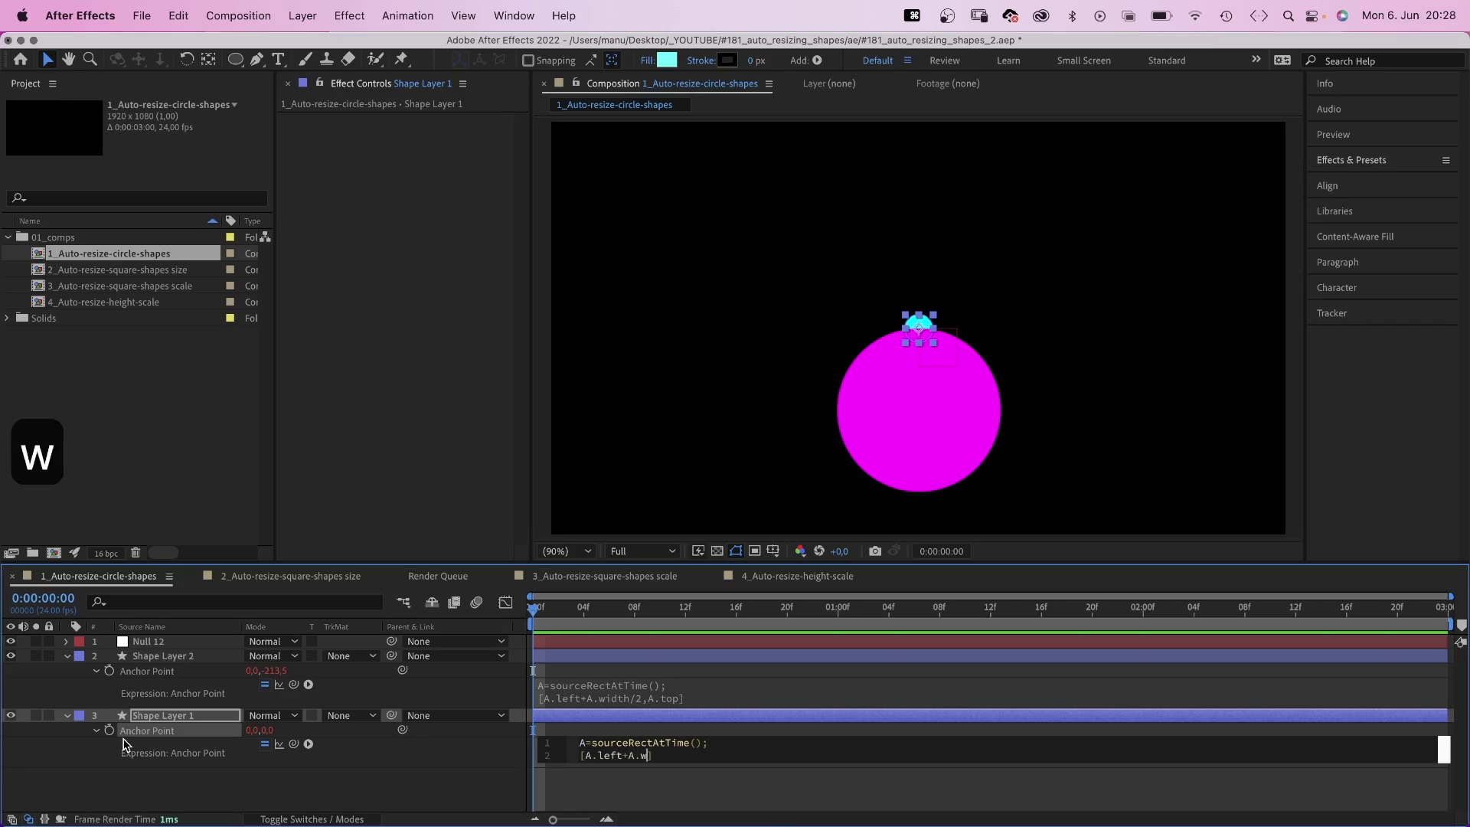
type("idth/")
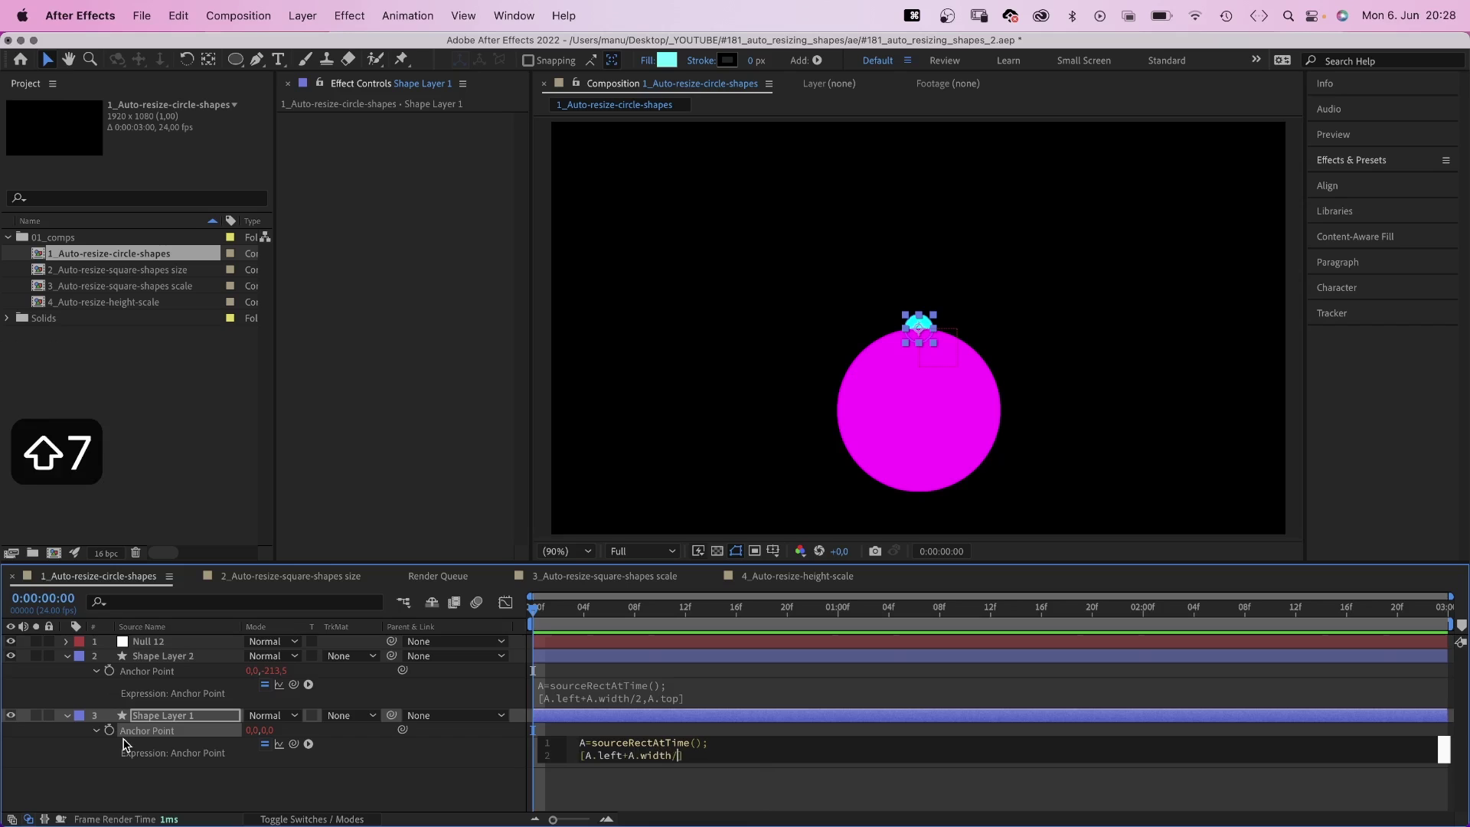
type("2,")
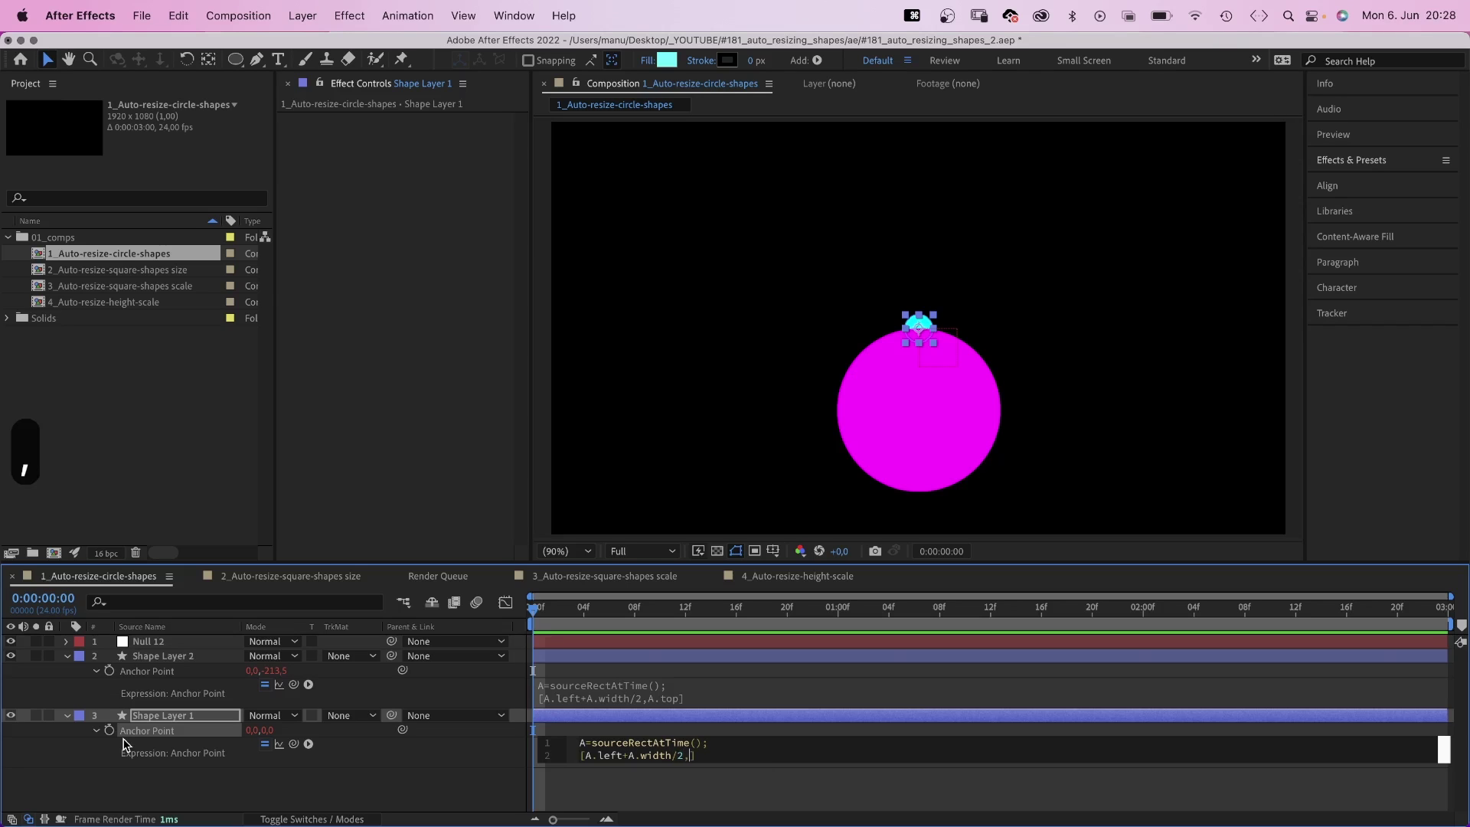
type("A.top")
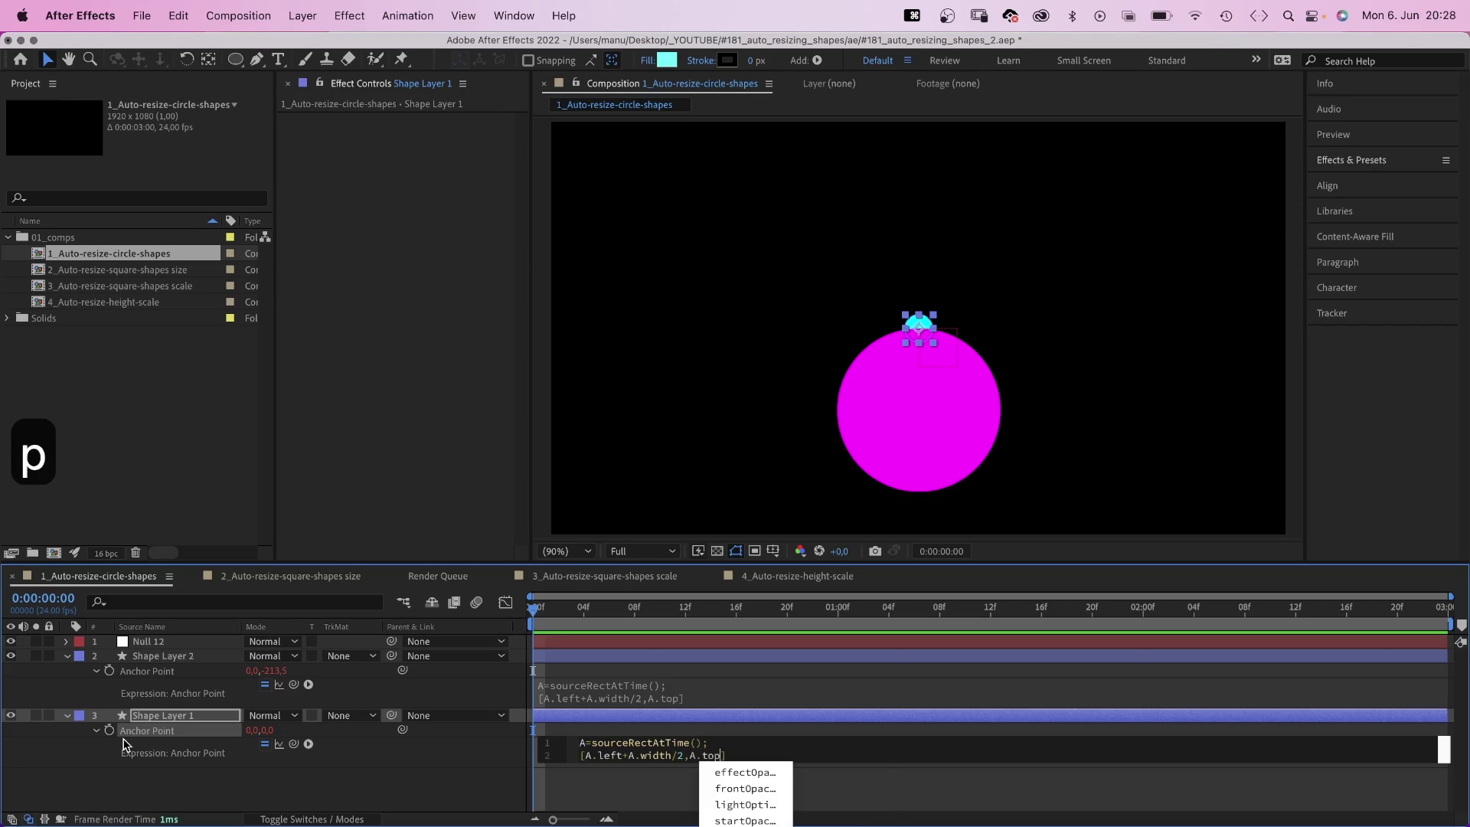
type("+A.height")
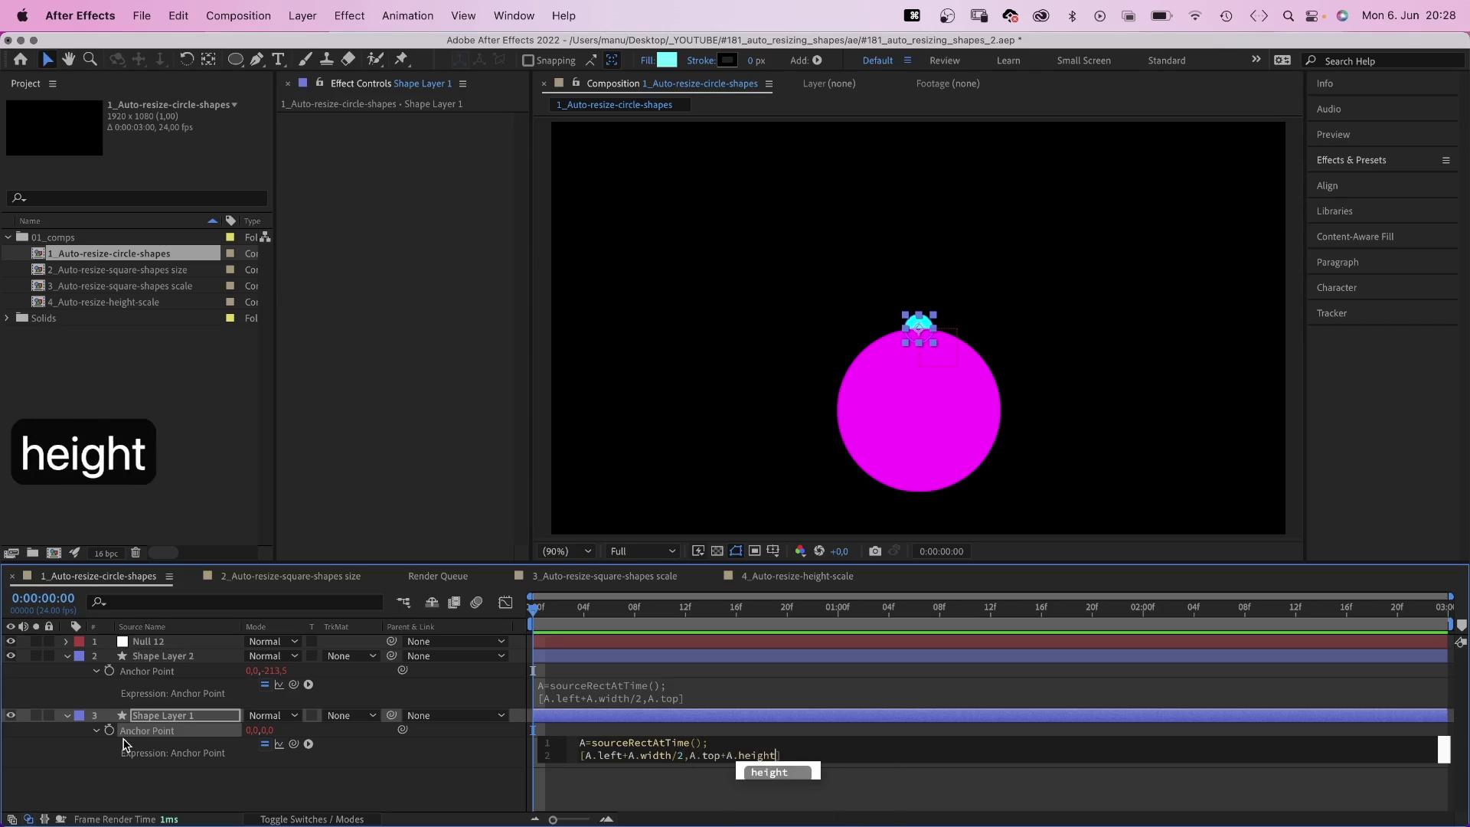
left_click(165, 716)
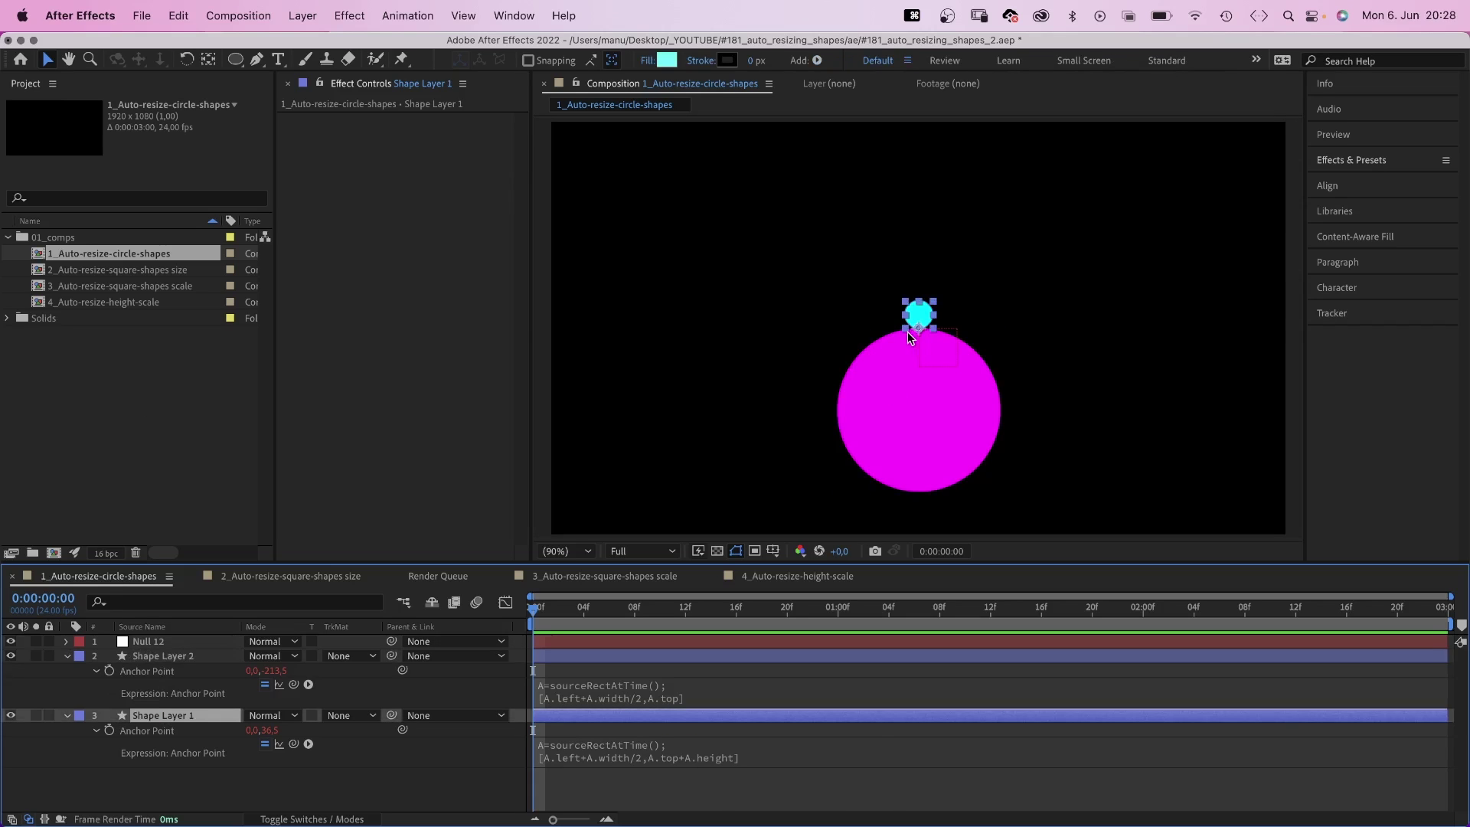
Scrub Null 12's Slider, stack the two circles, and play back the comp
left_click(162, 639)
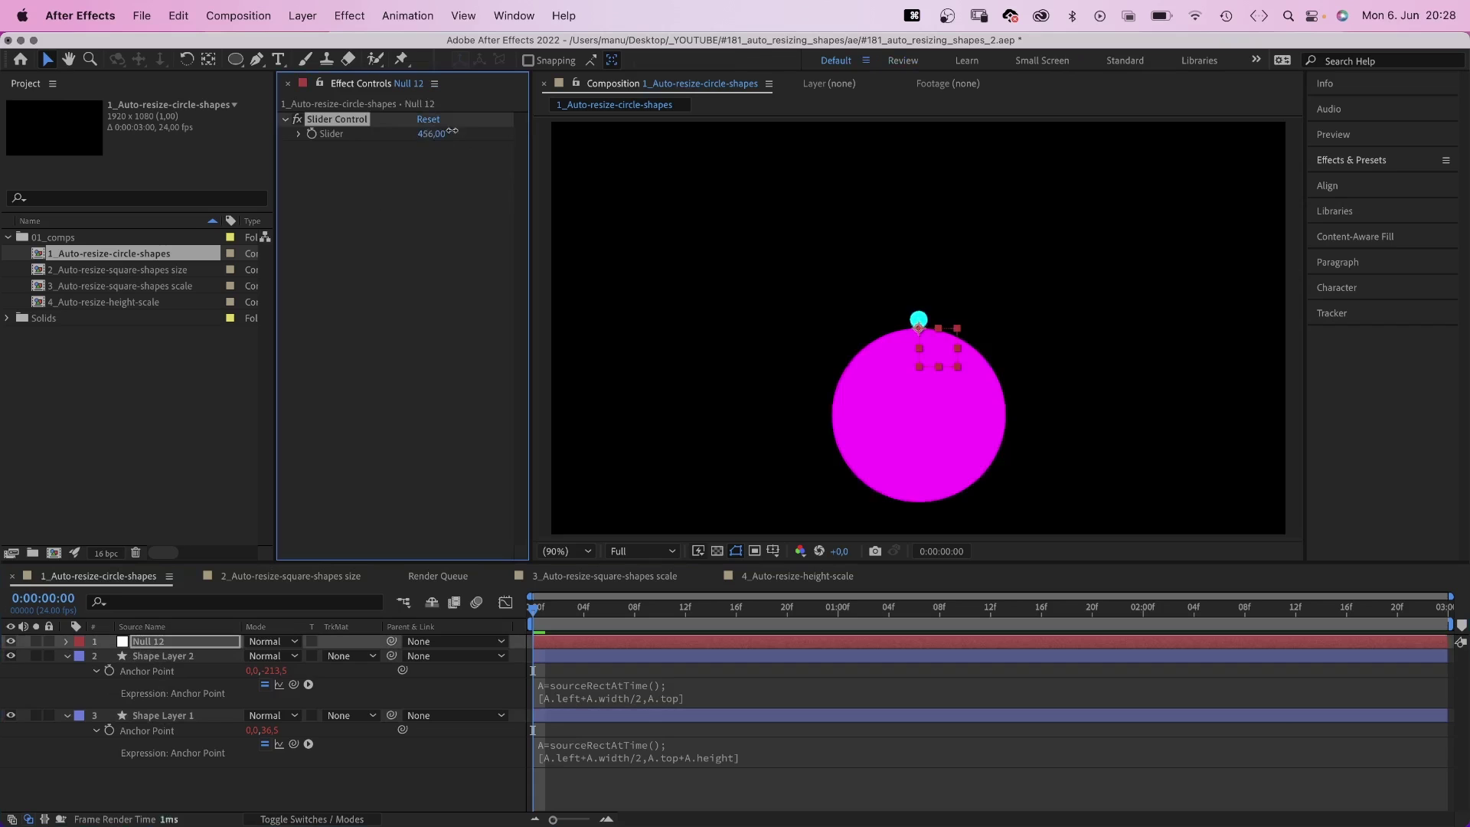
mouse_move(431, 134)
left_mouse_down()
mouse_move(149, 132)
mouse_move(161, 137)
left_mouse_up()
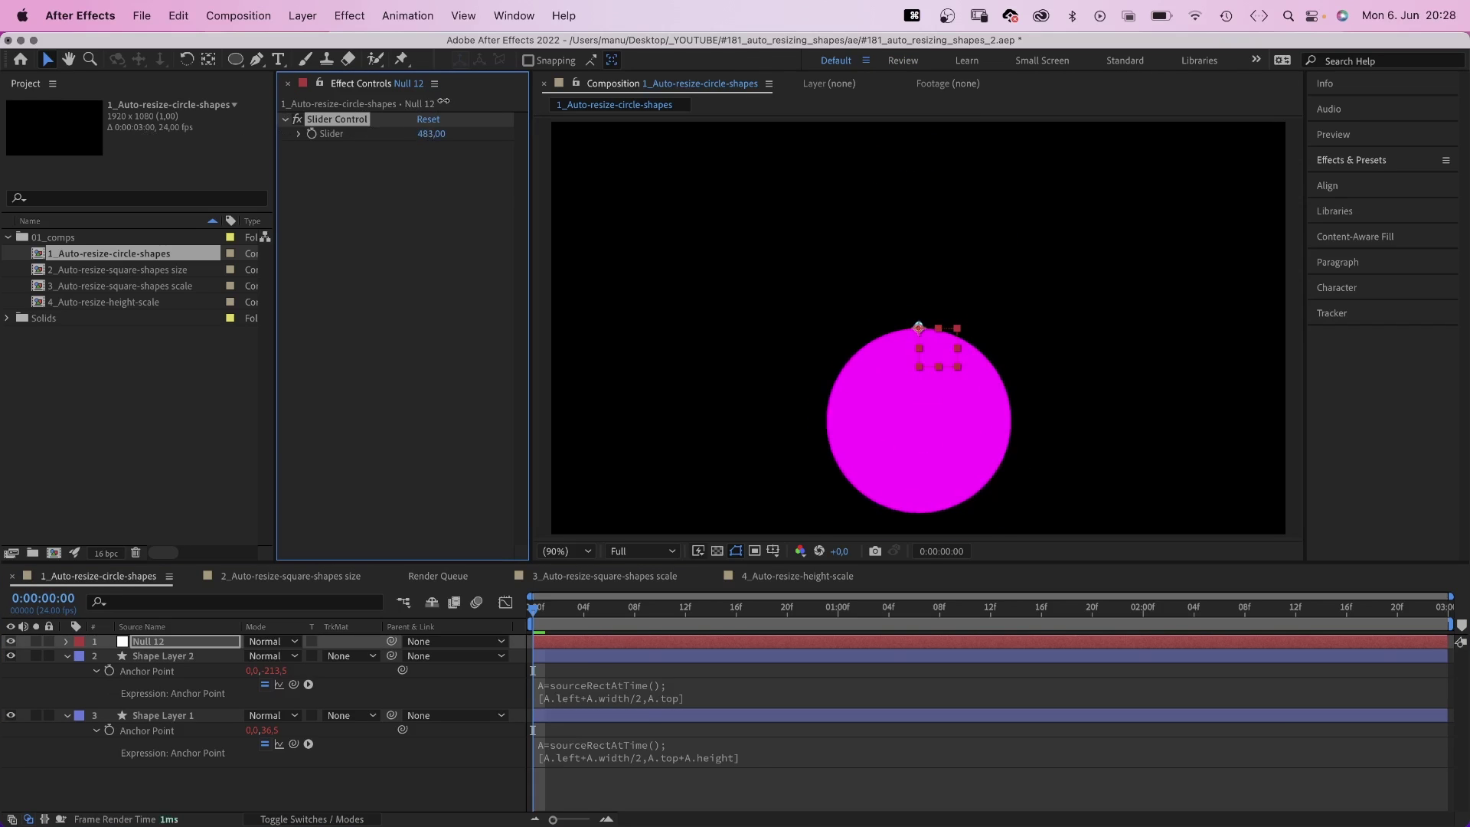
left_click(163, 656)
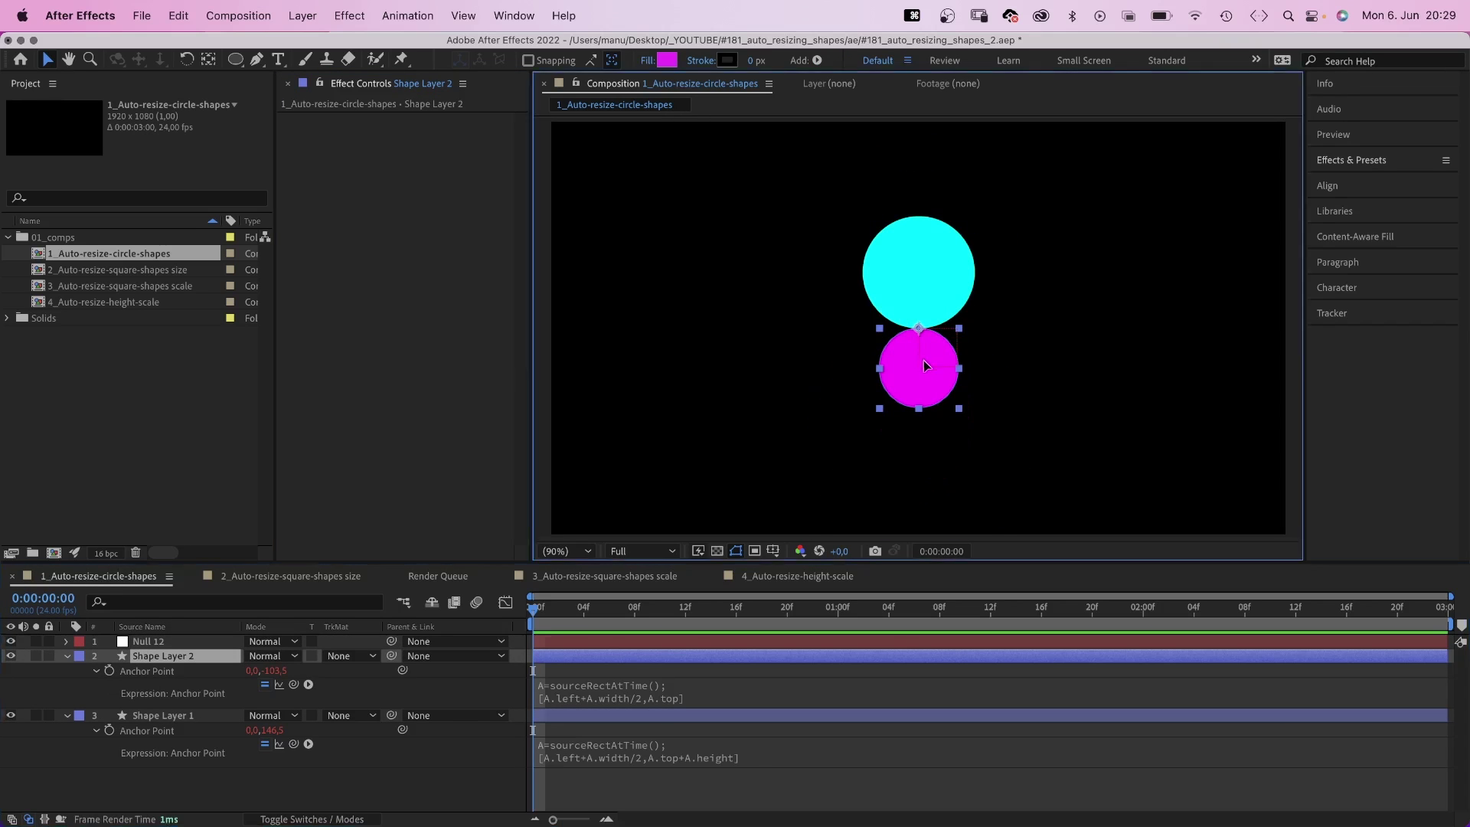
left_click_drag(918, 358, 940, 276)
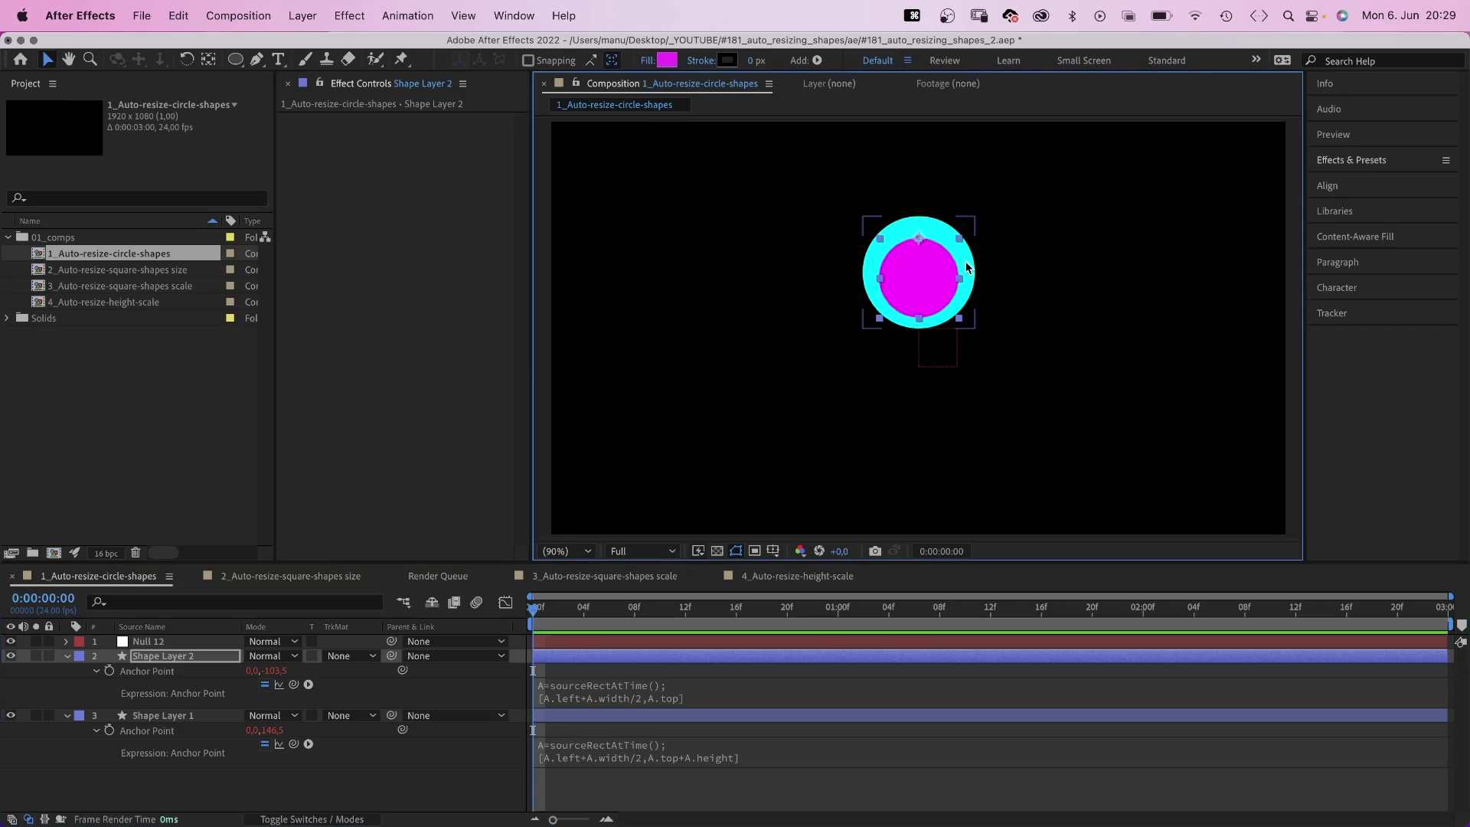
left_click_drag(966, 268, 955, 370)
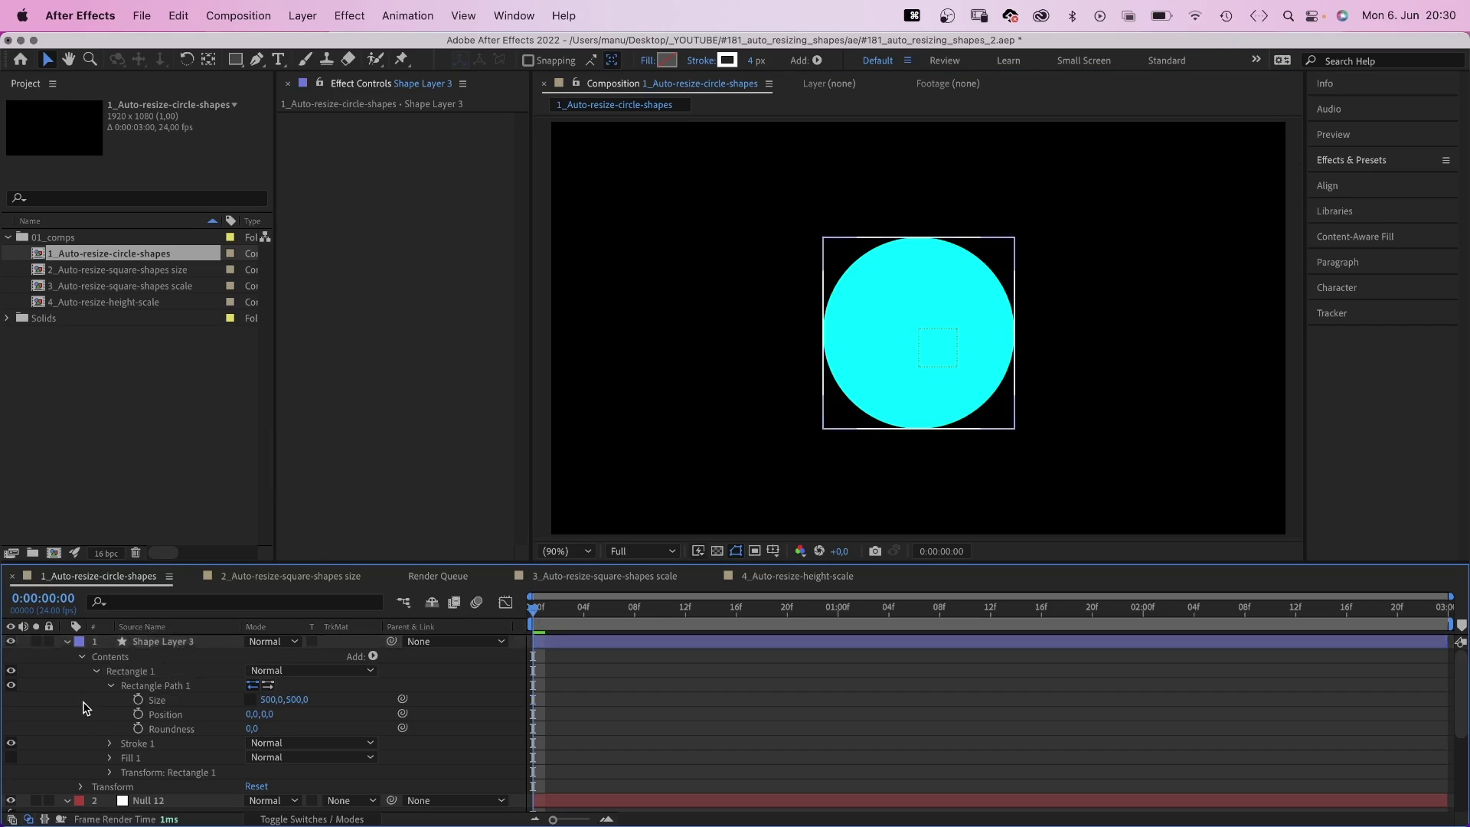
key("space")
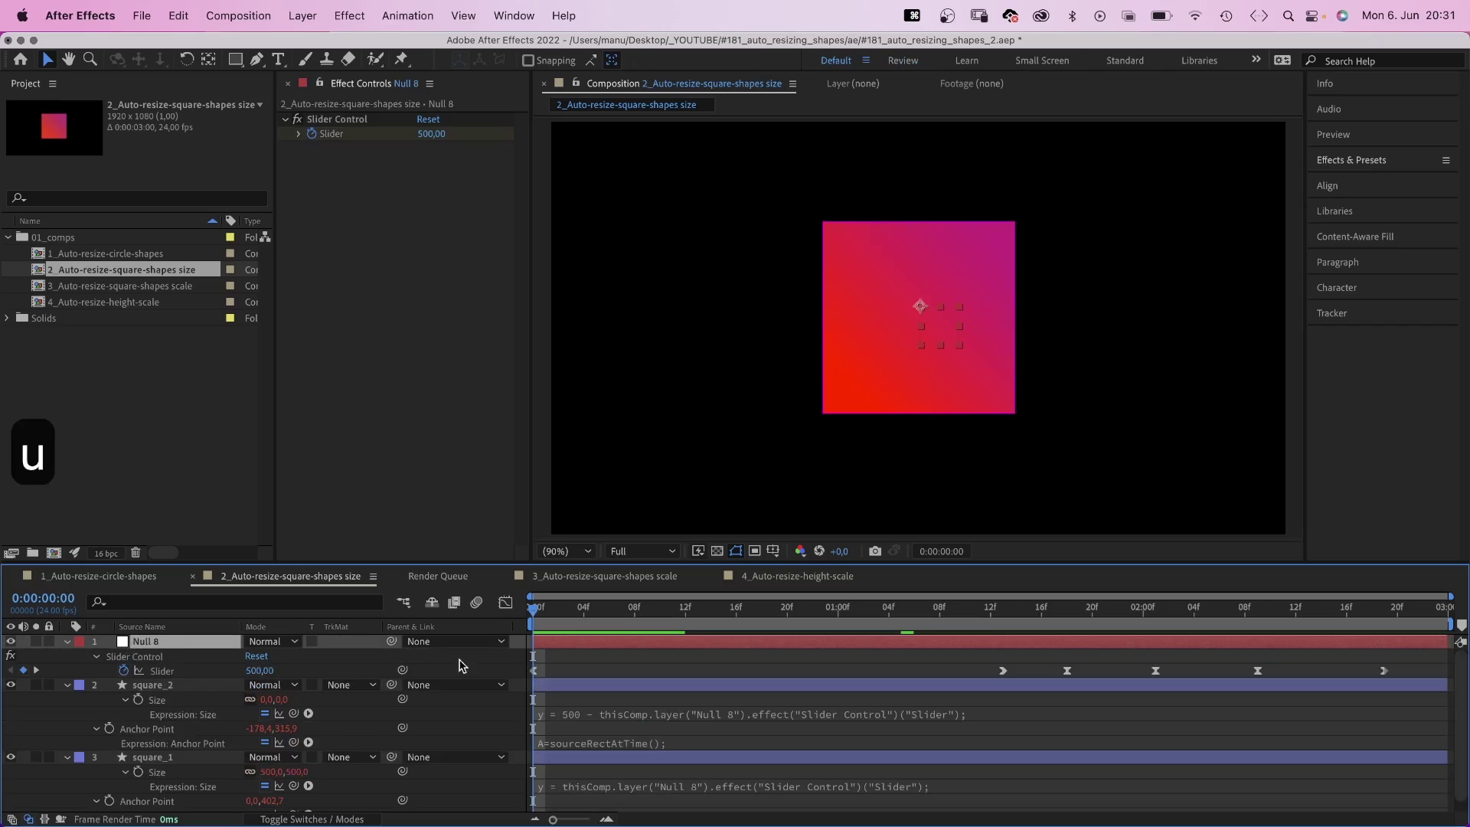
Preview the square-size comp from near its start
key("space")
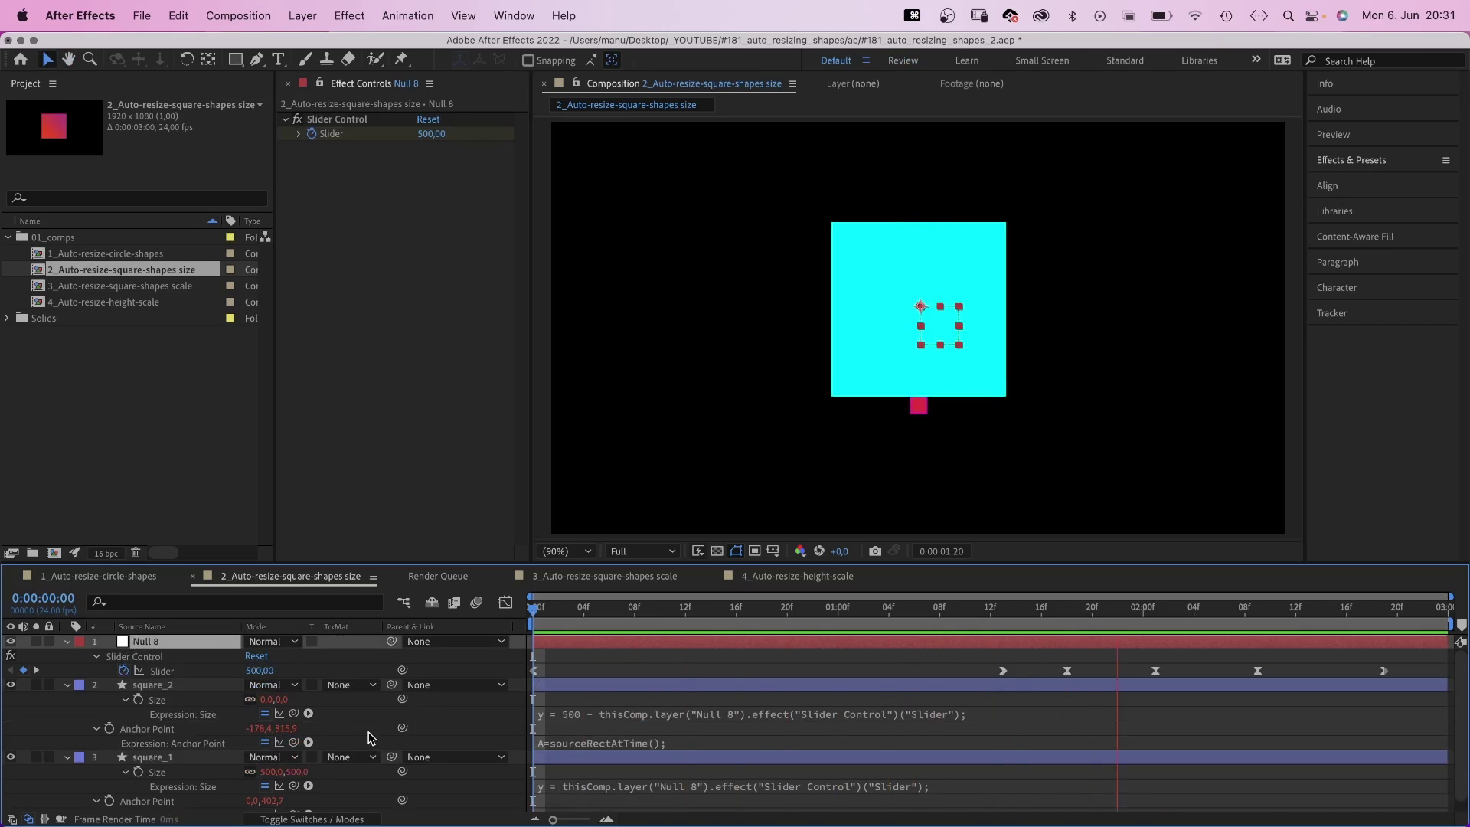
key("space")
left_click(570, 618)
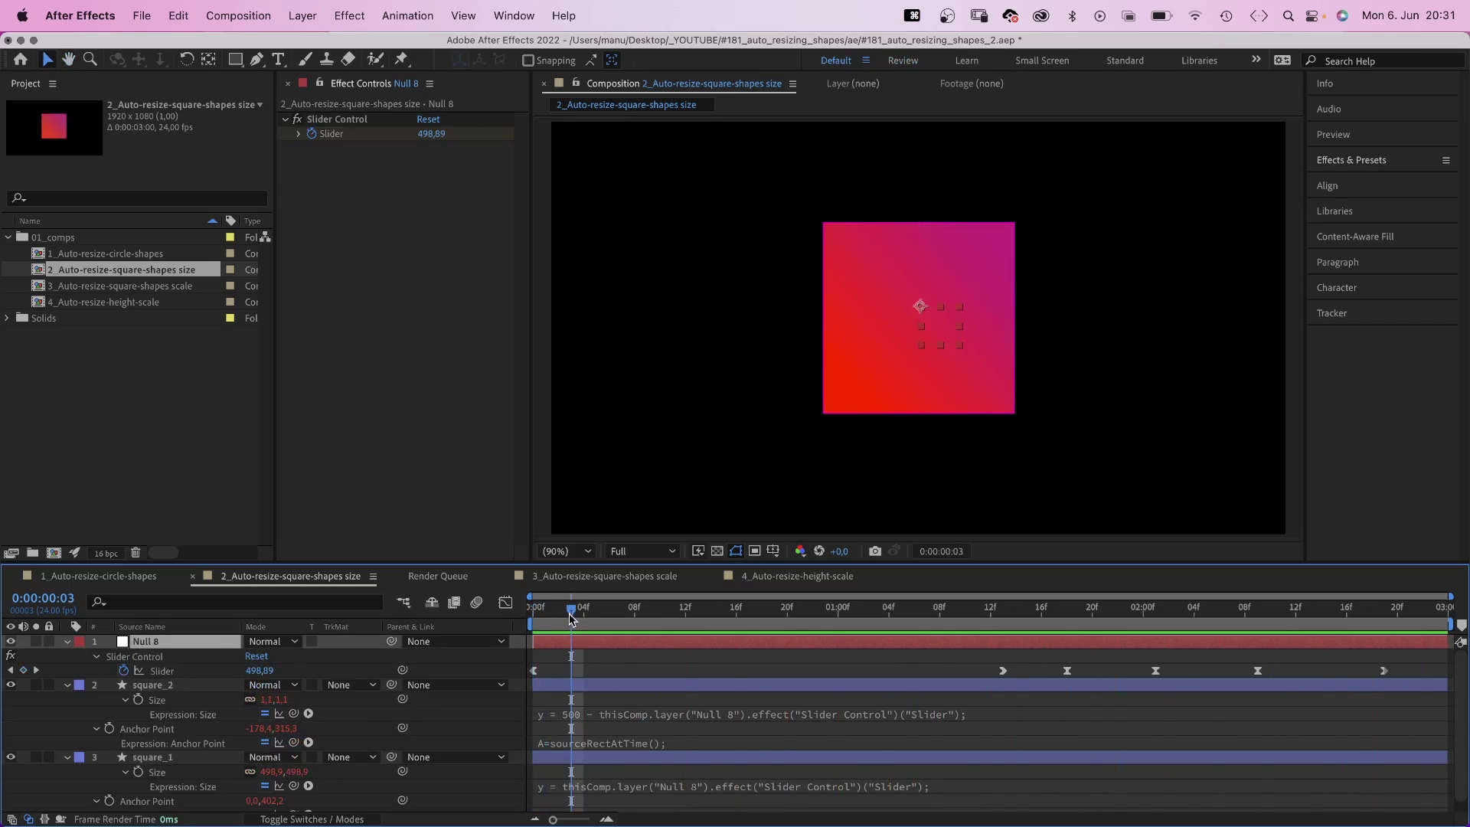
key("space")
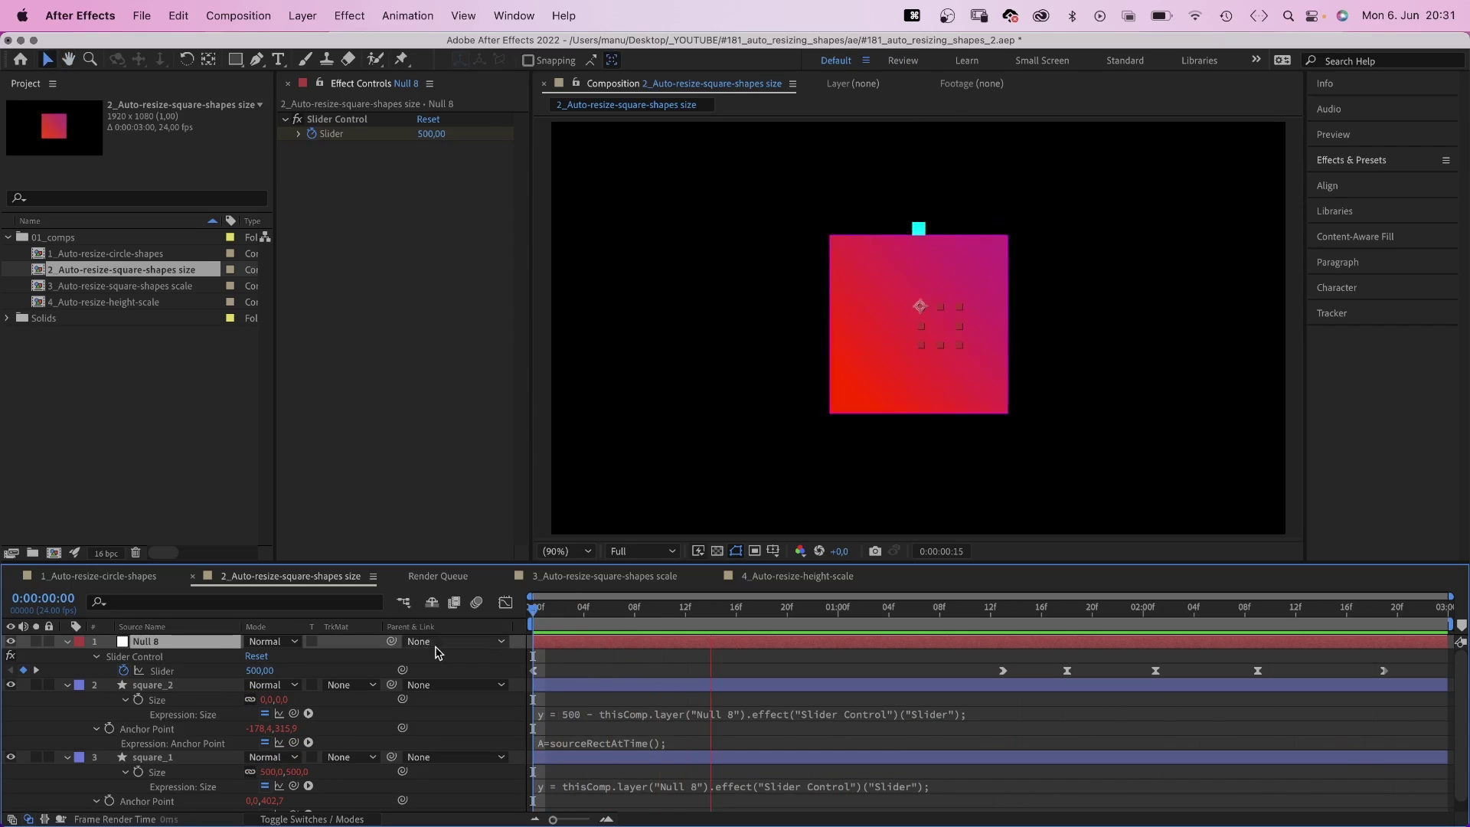
Duplicate square_2, move the copy below the red square, and show its expressions
left_click(690, 684)
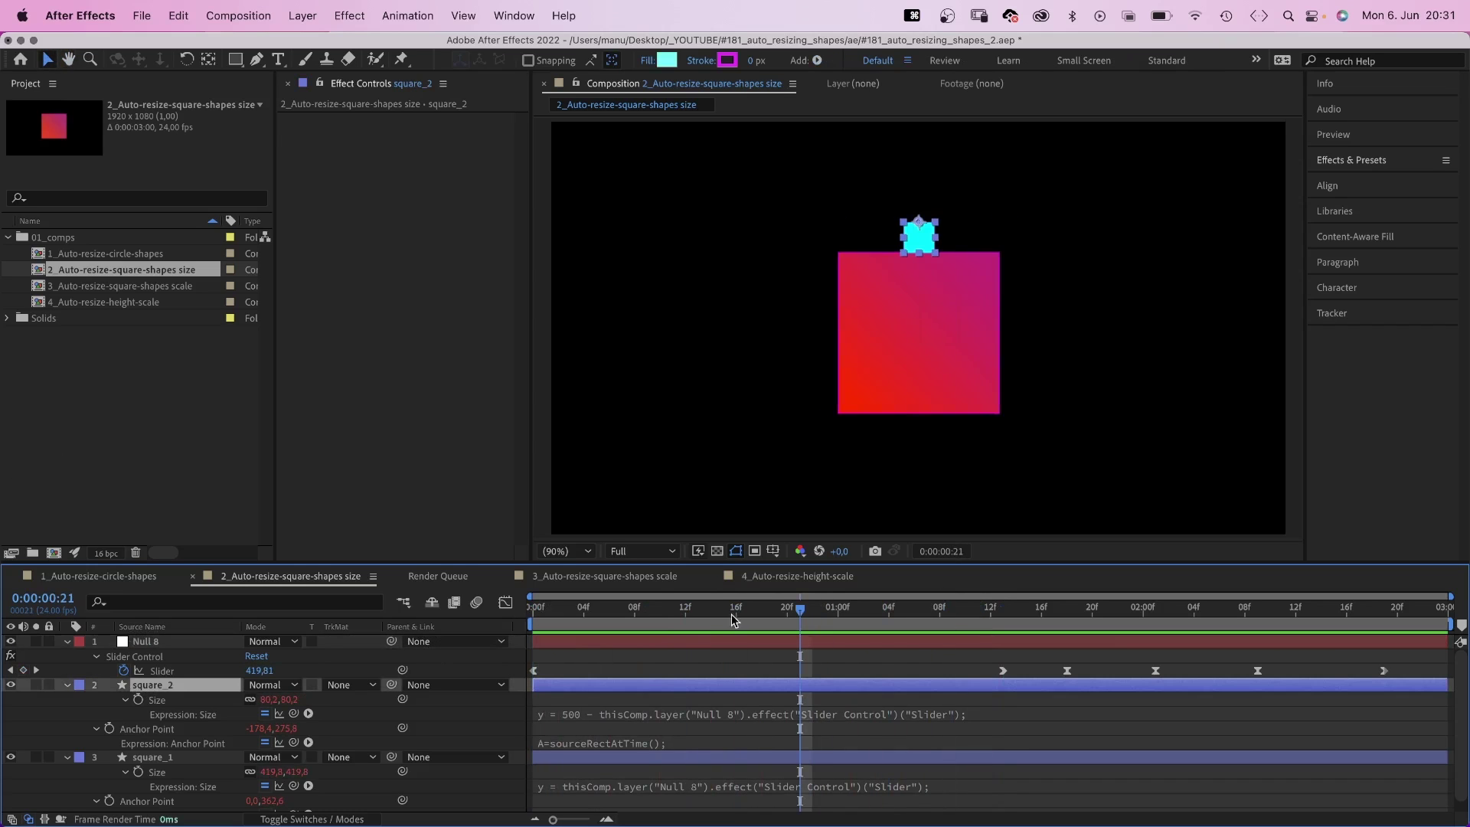
key("super+d")
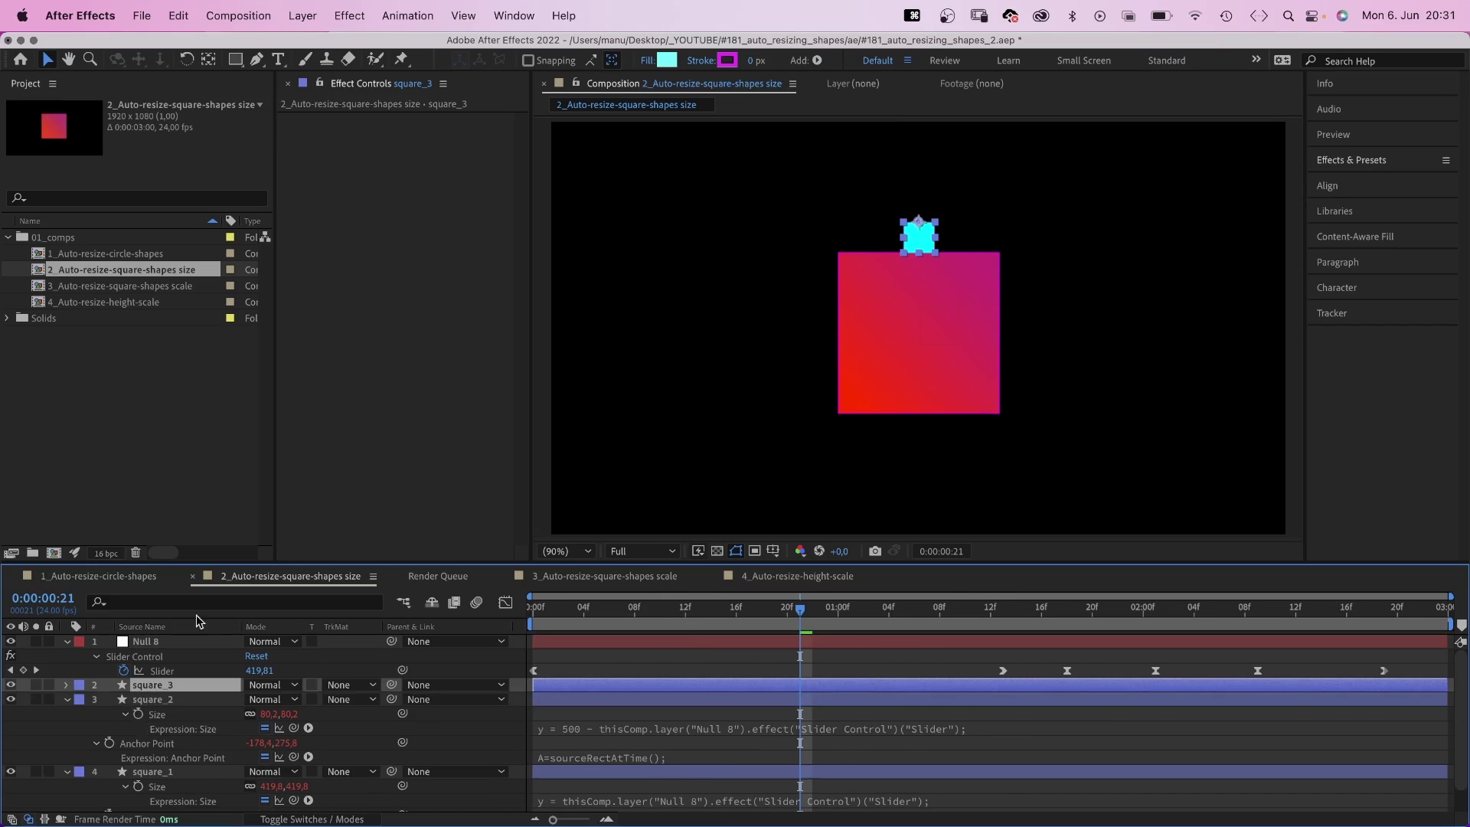
left_click_drag(923, 230, 926, 425)
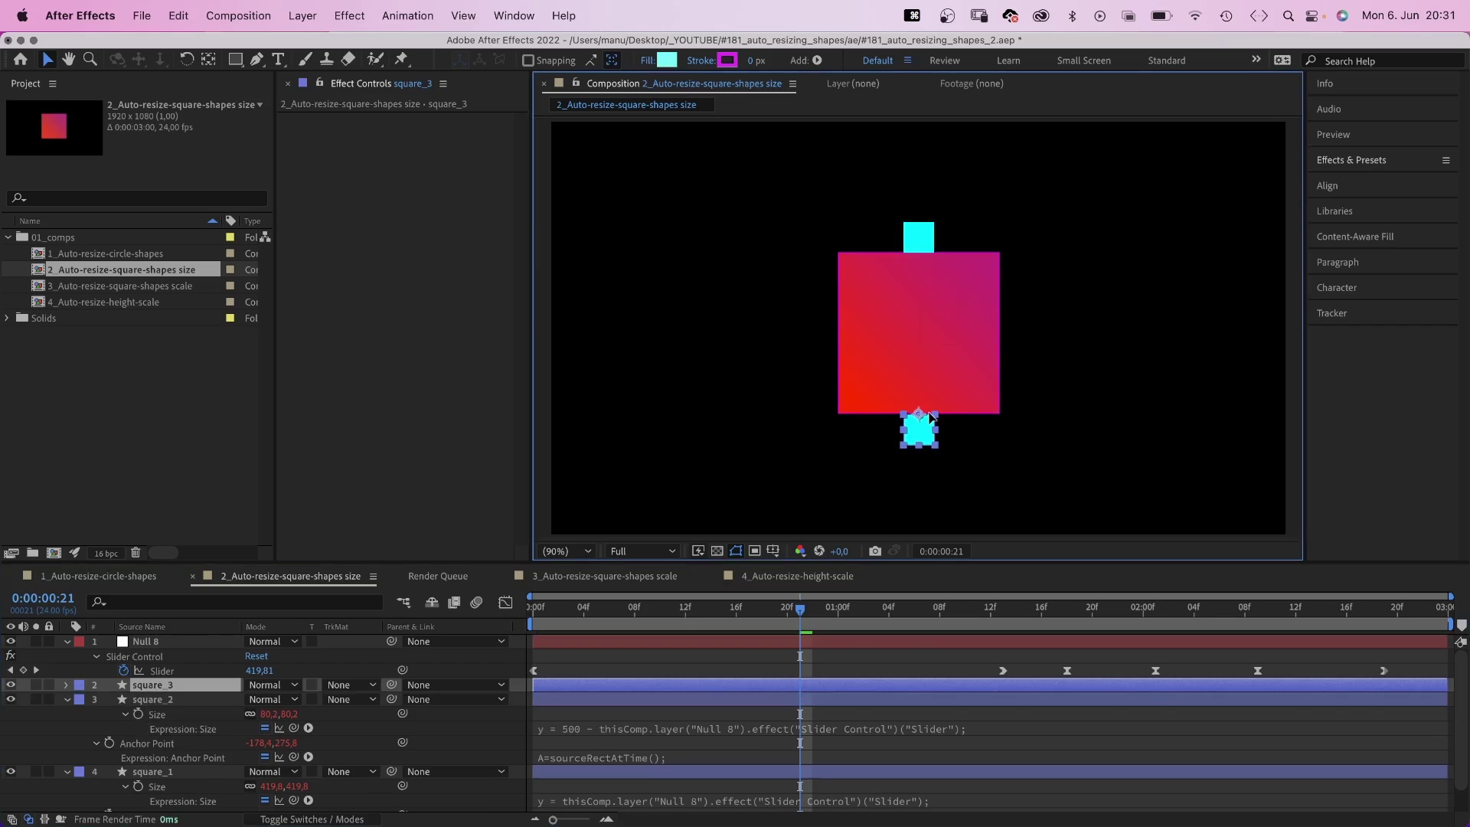
left_click(66, 685)
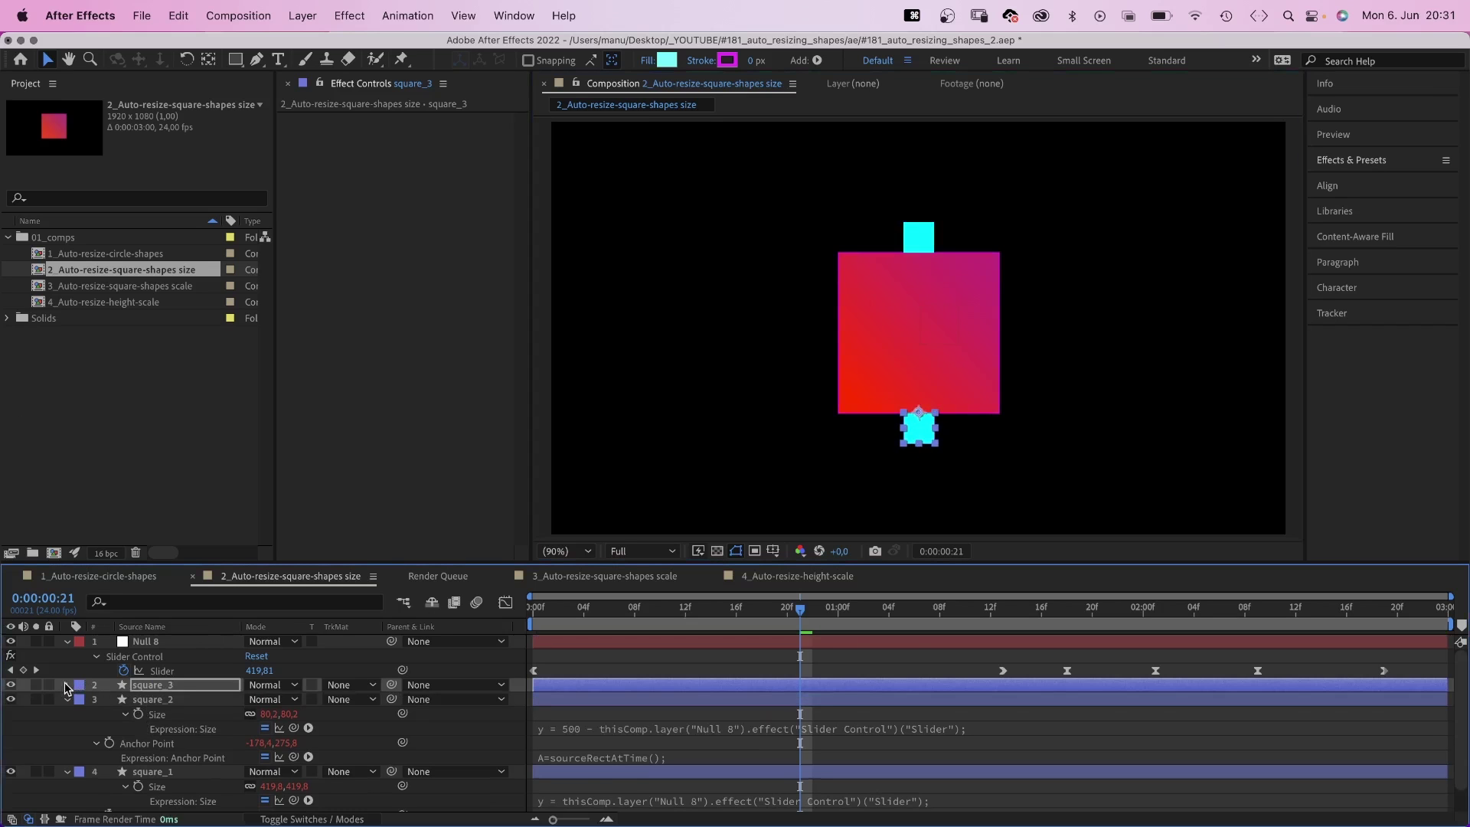
key("e")
key("e")
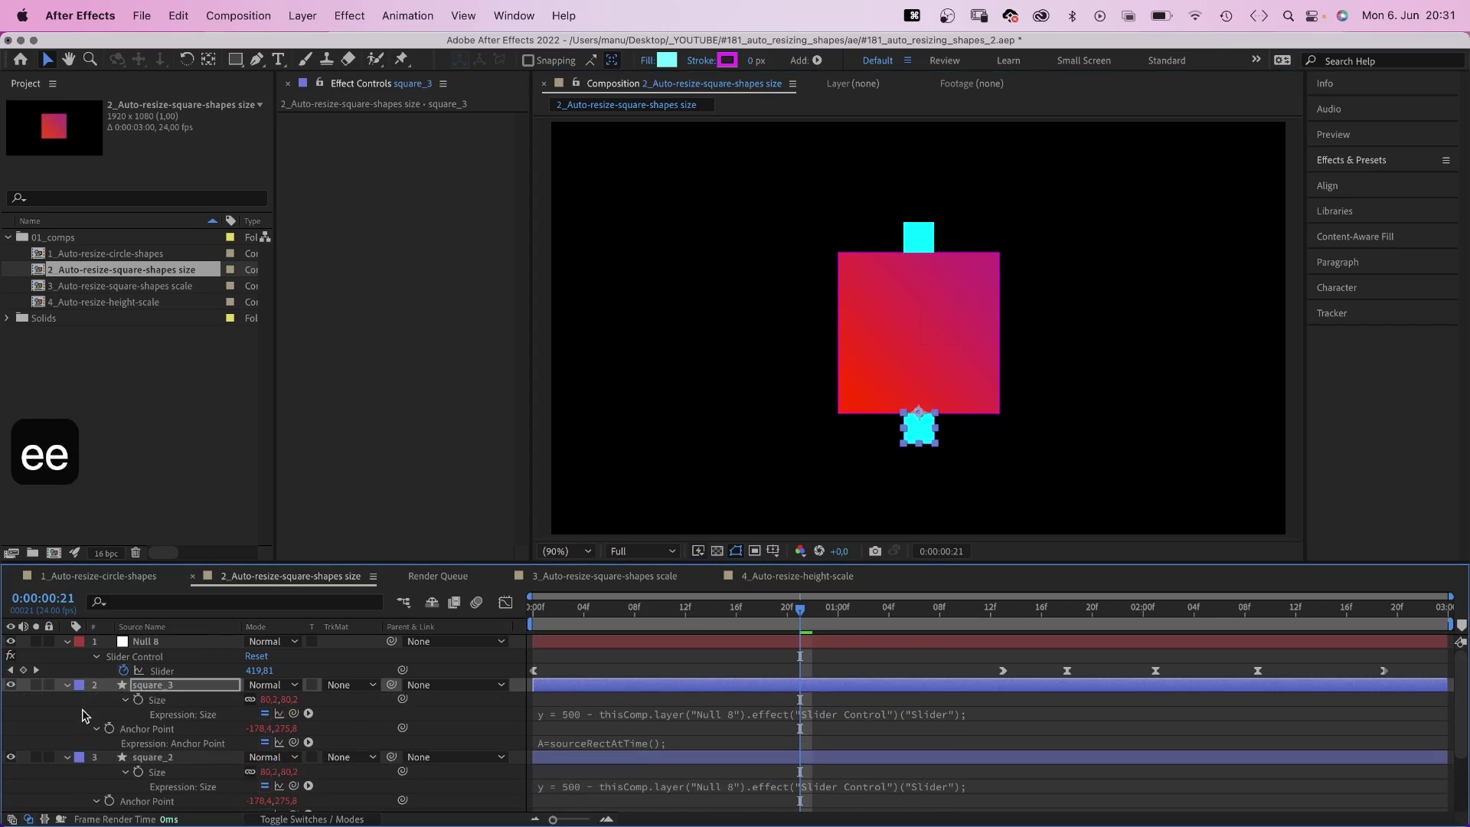
Make a first edit to square_3's Size expression and return to the comp start
left_click(617, 715)
left_click(631, 727)
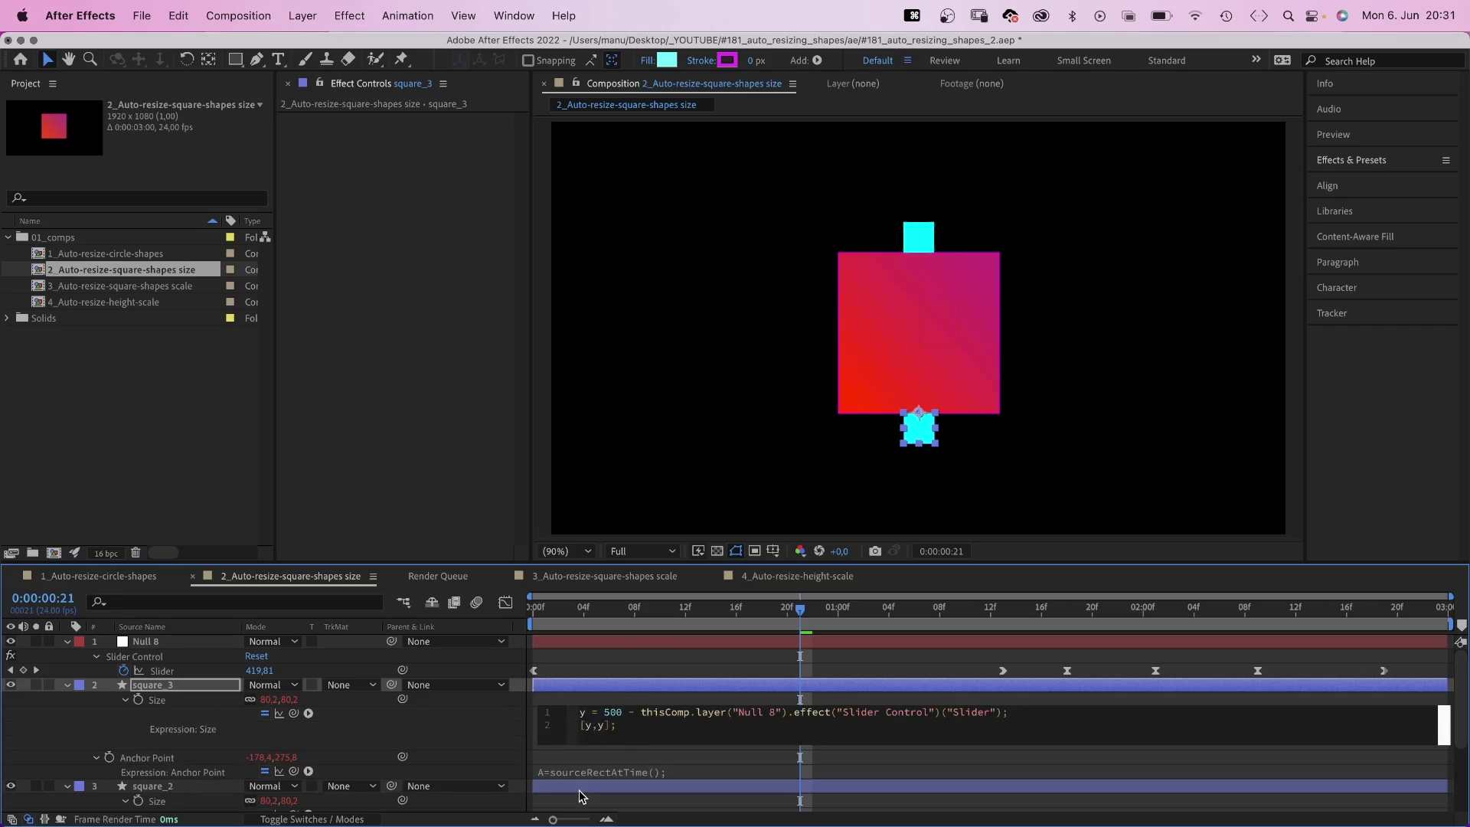
type("*2")
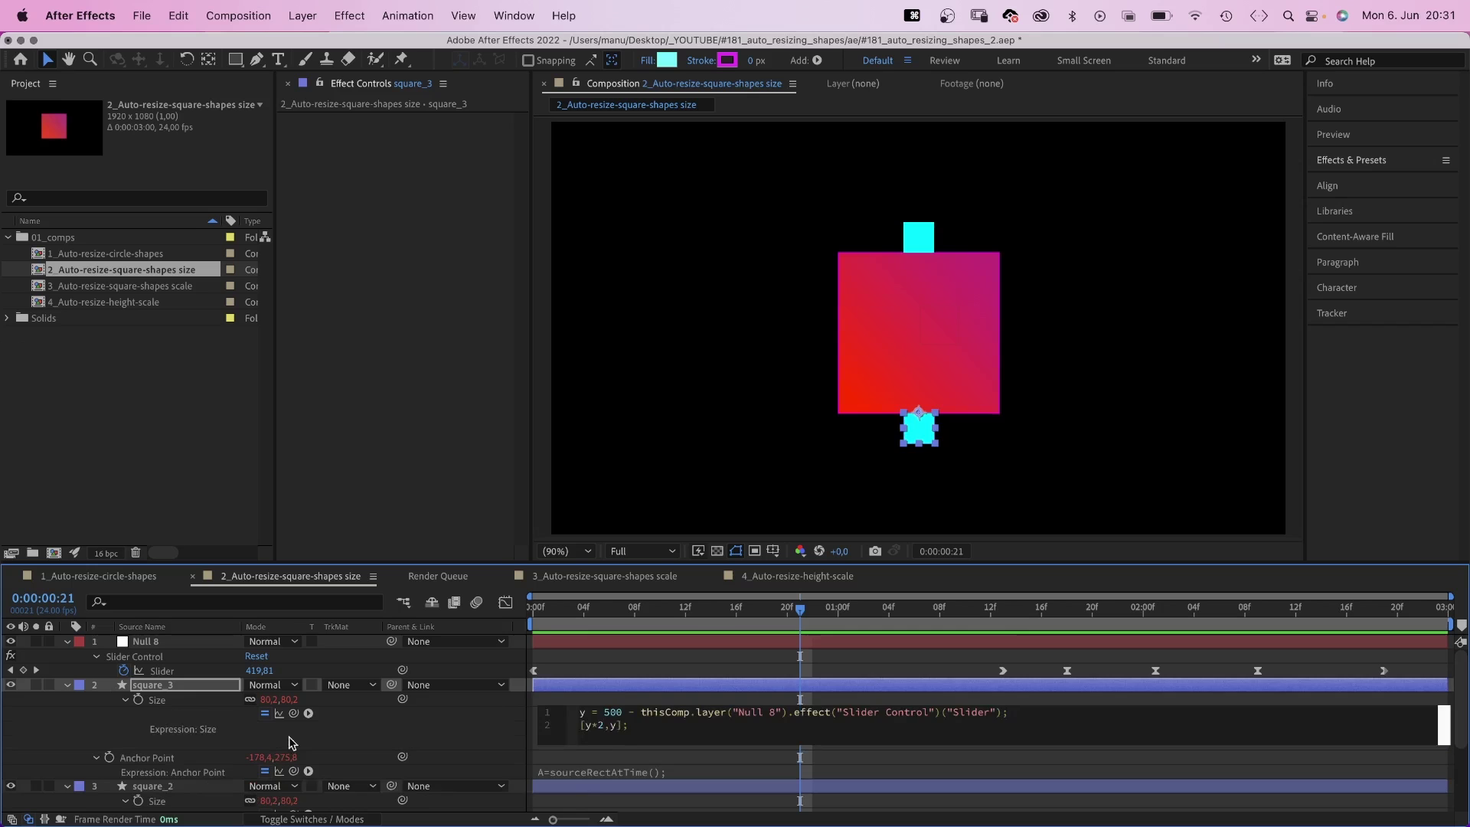
left_click(443, 731)
left_click(597, 641)
mouse_move(778, 612)
left_mouse_down()
mouse_move(534, 639)
mouse_move(939, 574)
mouse_move(546, 609)
left_mouse_up()
Change square_3's Size expression to [y*2,50] and preview the animation
left_click(587, 738)
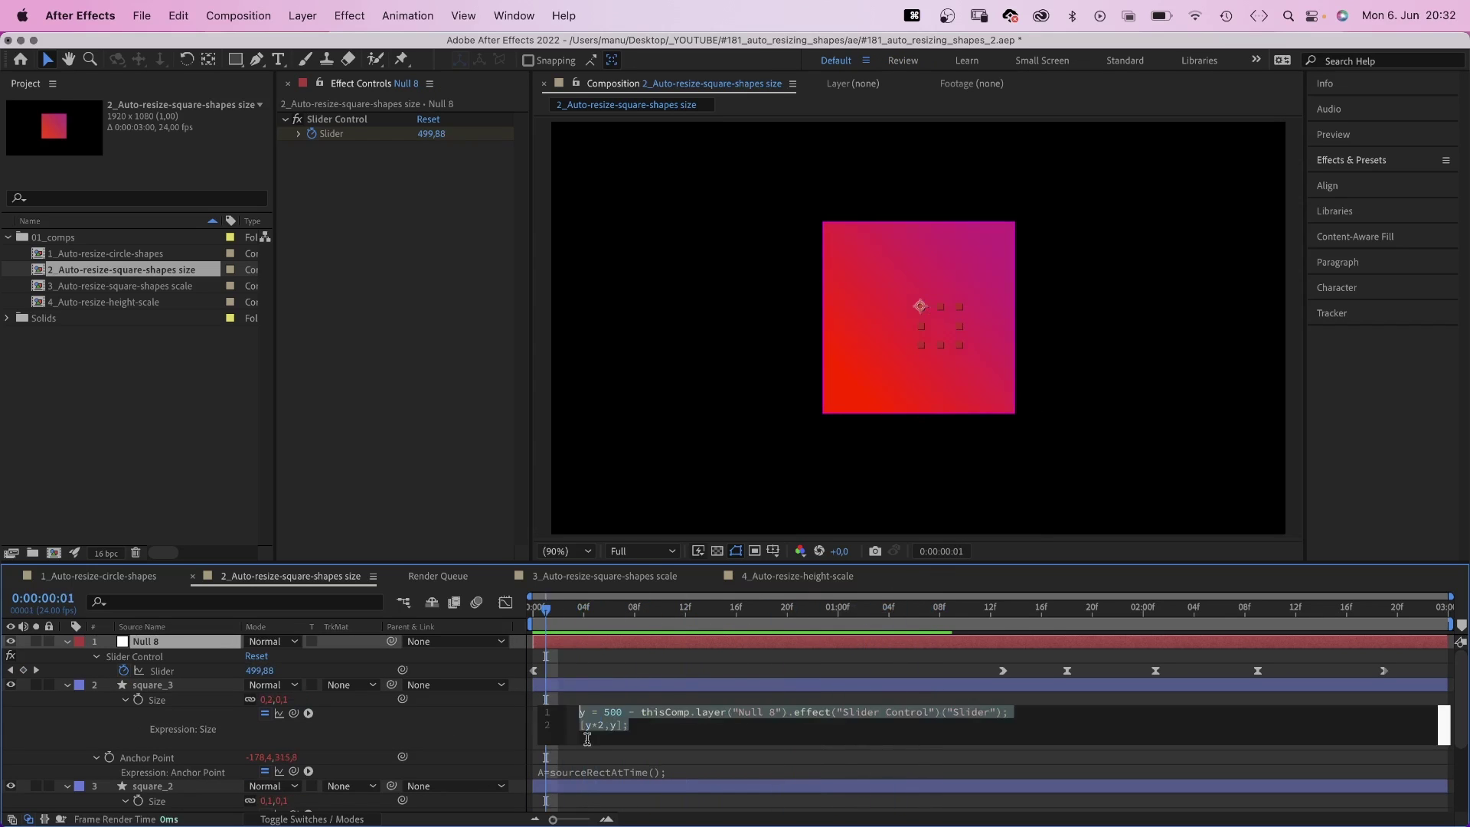
left_click(618, 725)
key("BackSpace")
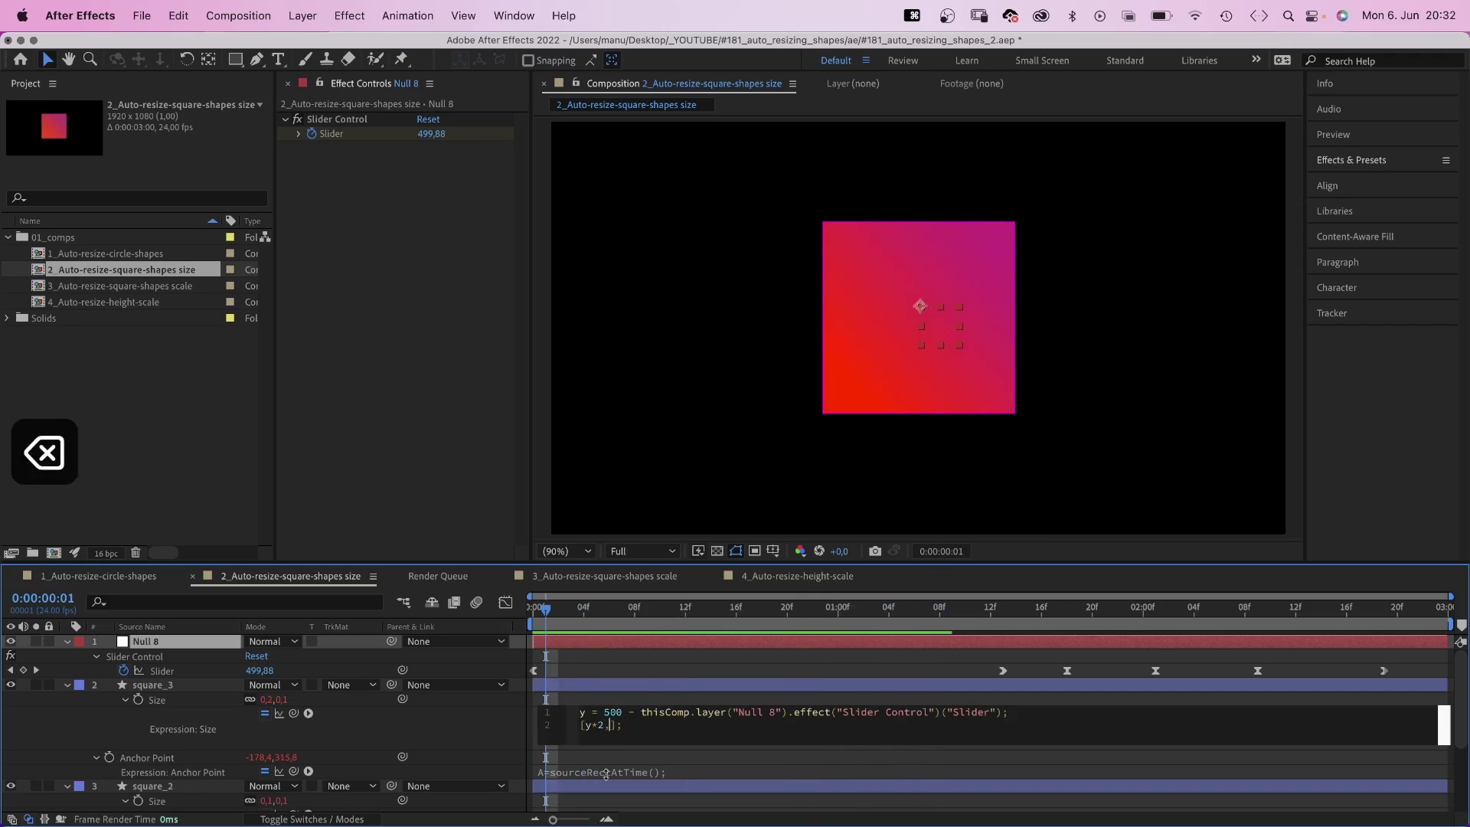
type("50")
left_click(424, 737)
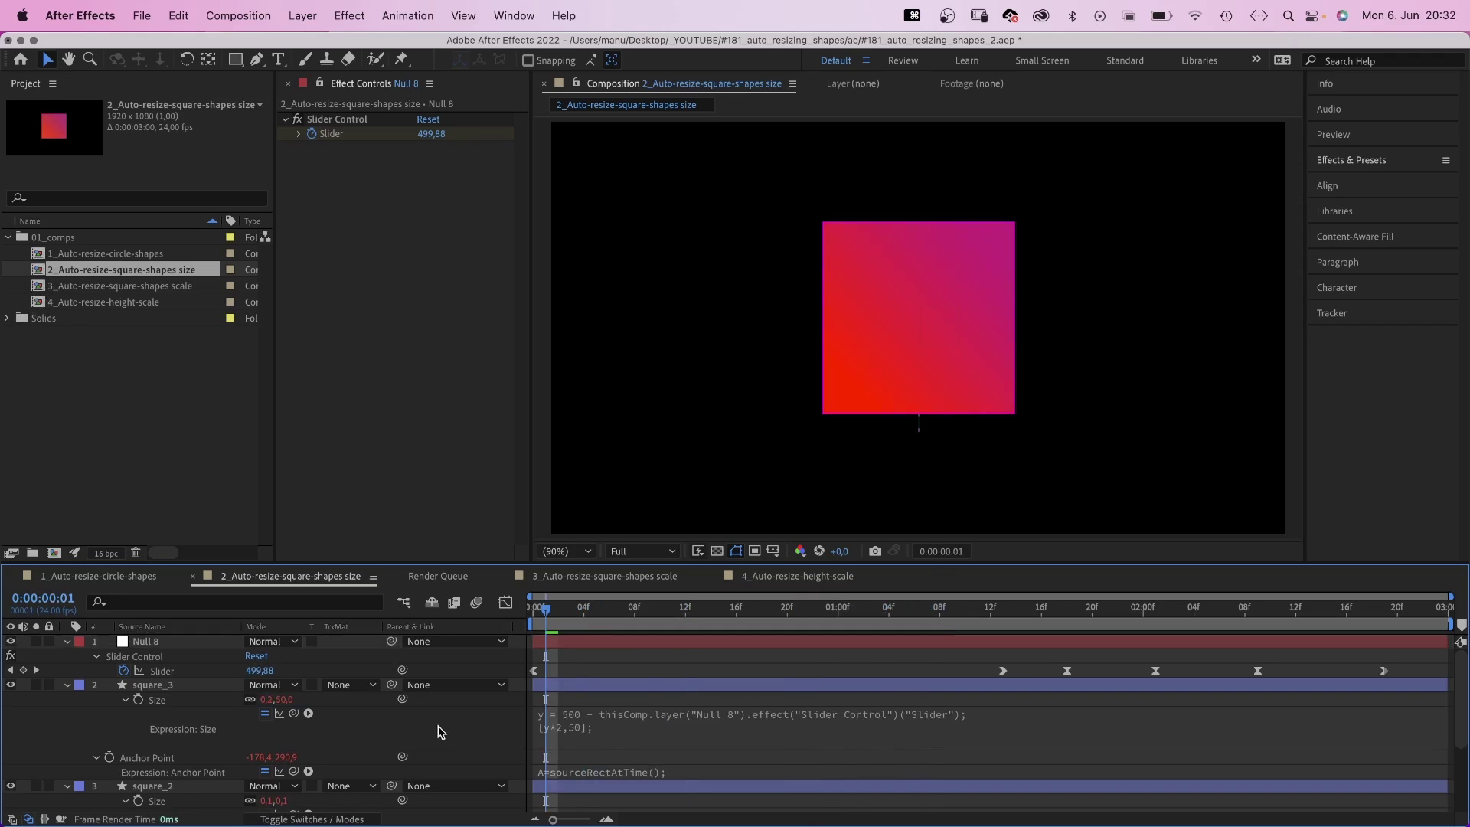
key("space")
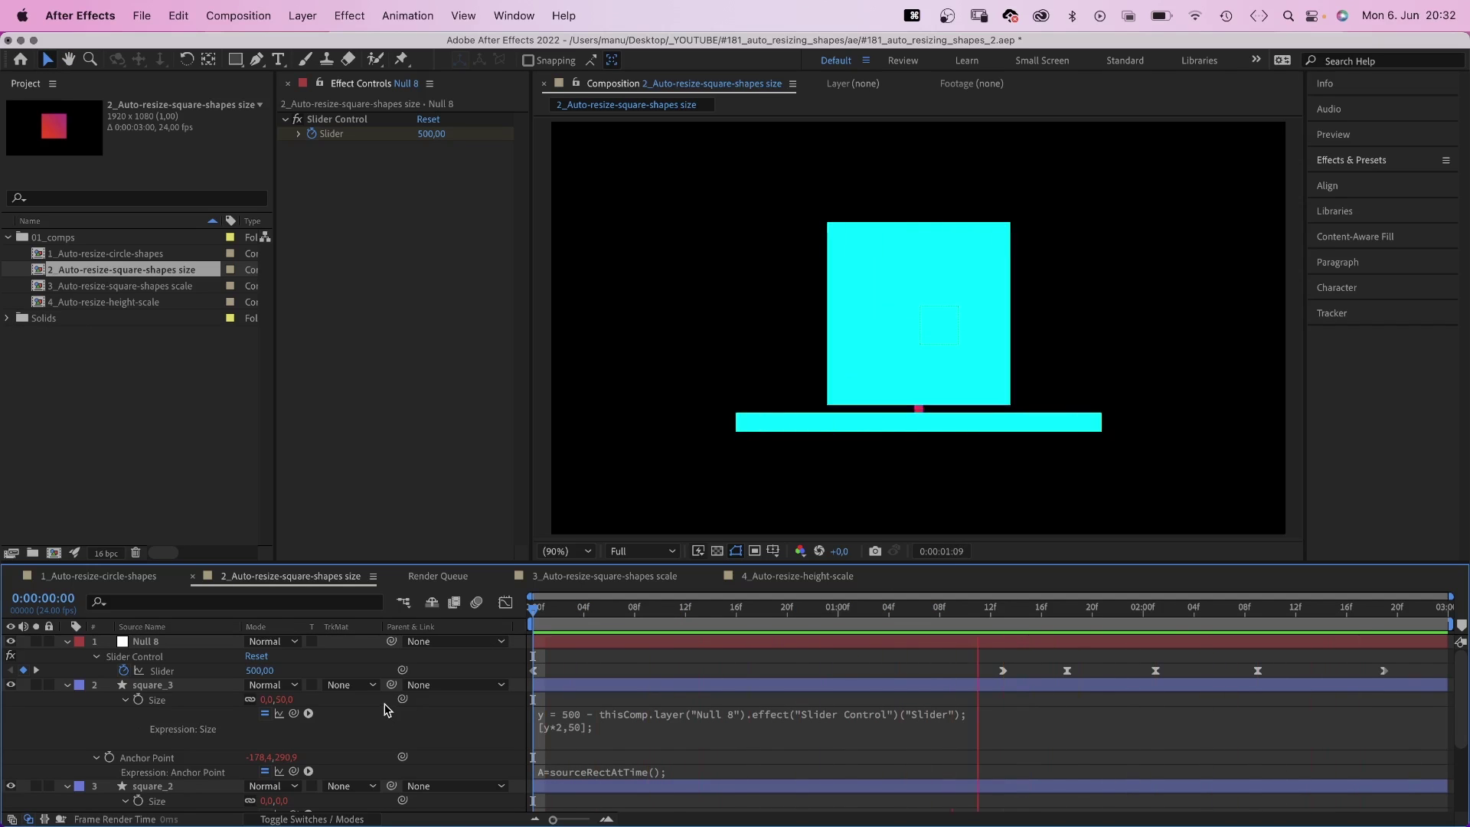
Stop at frame 18, set square_1's Fill to None, and replay the animation
key("space")
left_click_drag(661, 606, 752, 600)
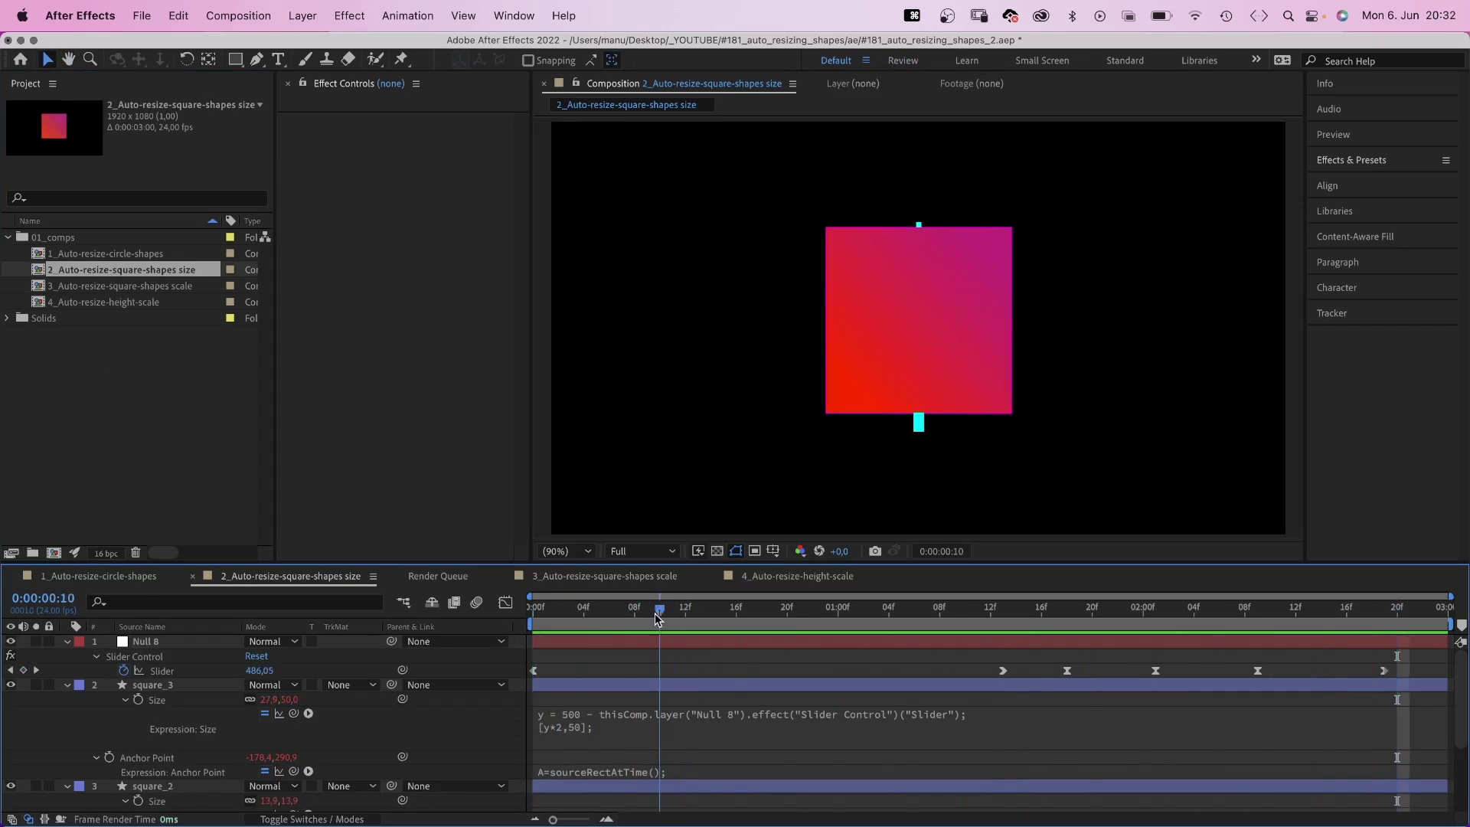
left_click(153, 785)
left_click(68, 684)
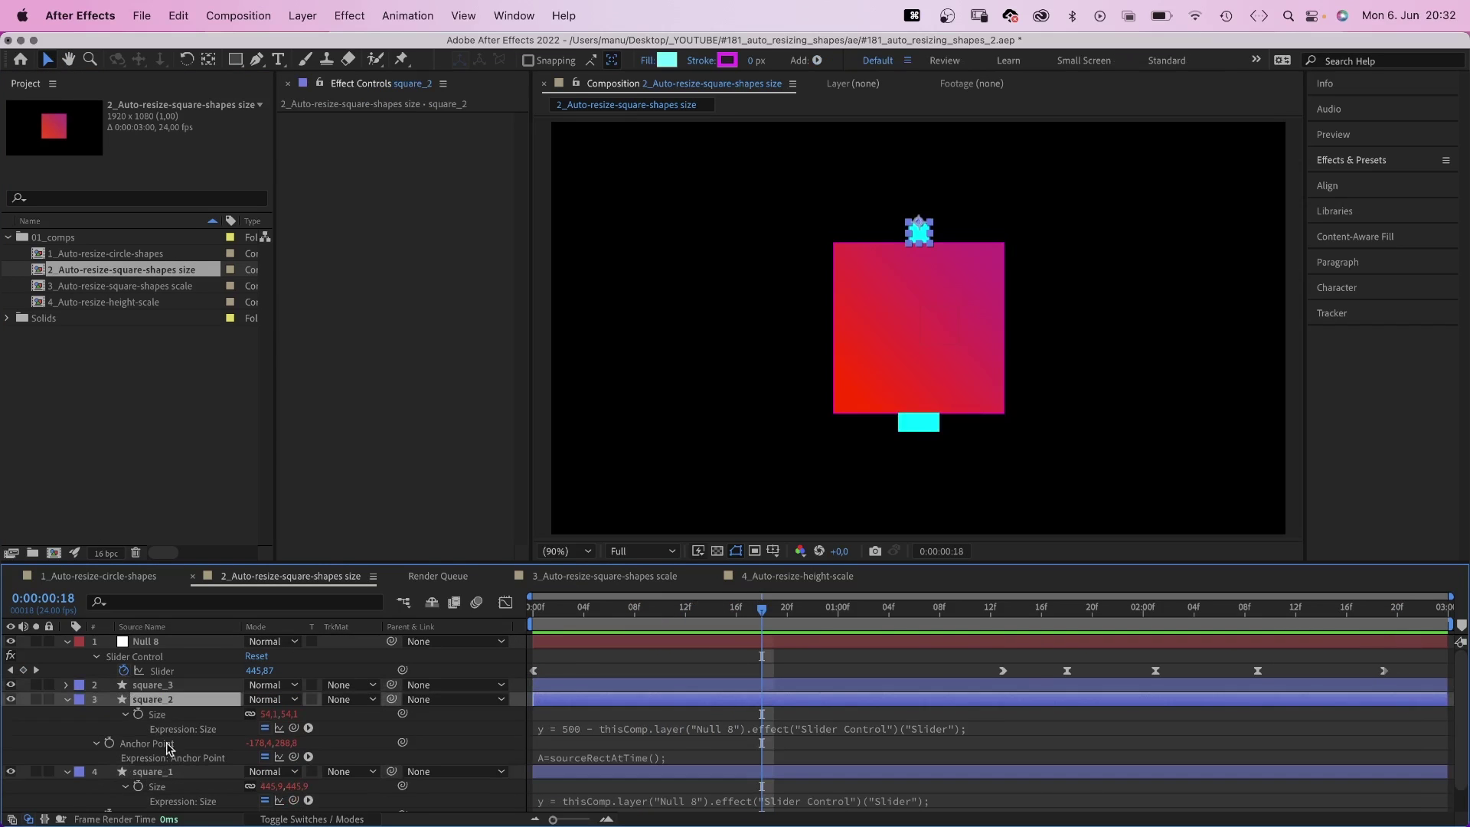
left_click(157, 777)
left_click(645, 60)
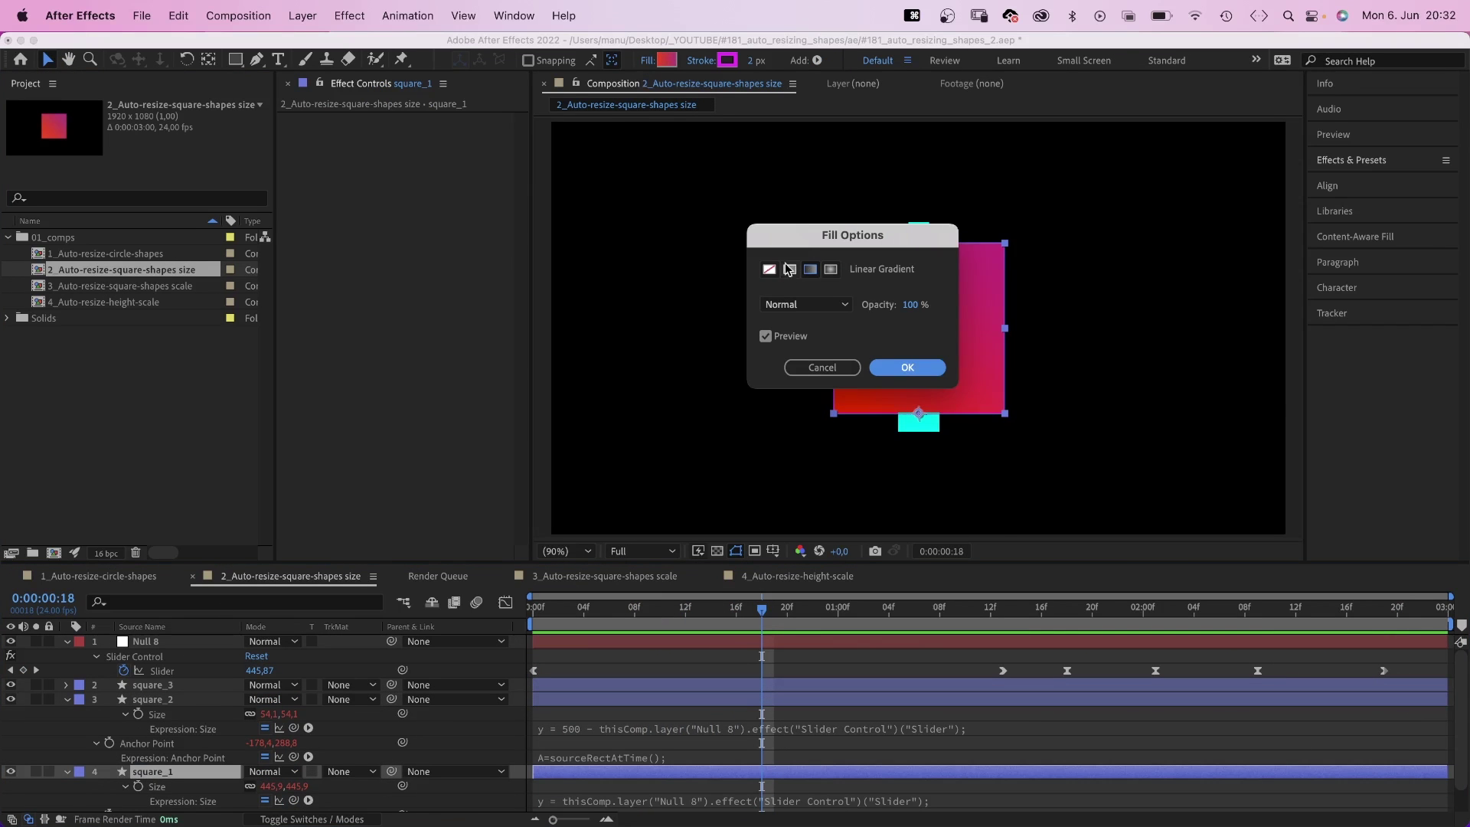
left_click(770, 268)
left_click(896, 369)
left_click(70, 730)
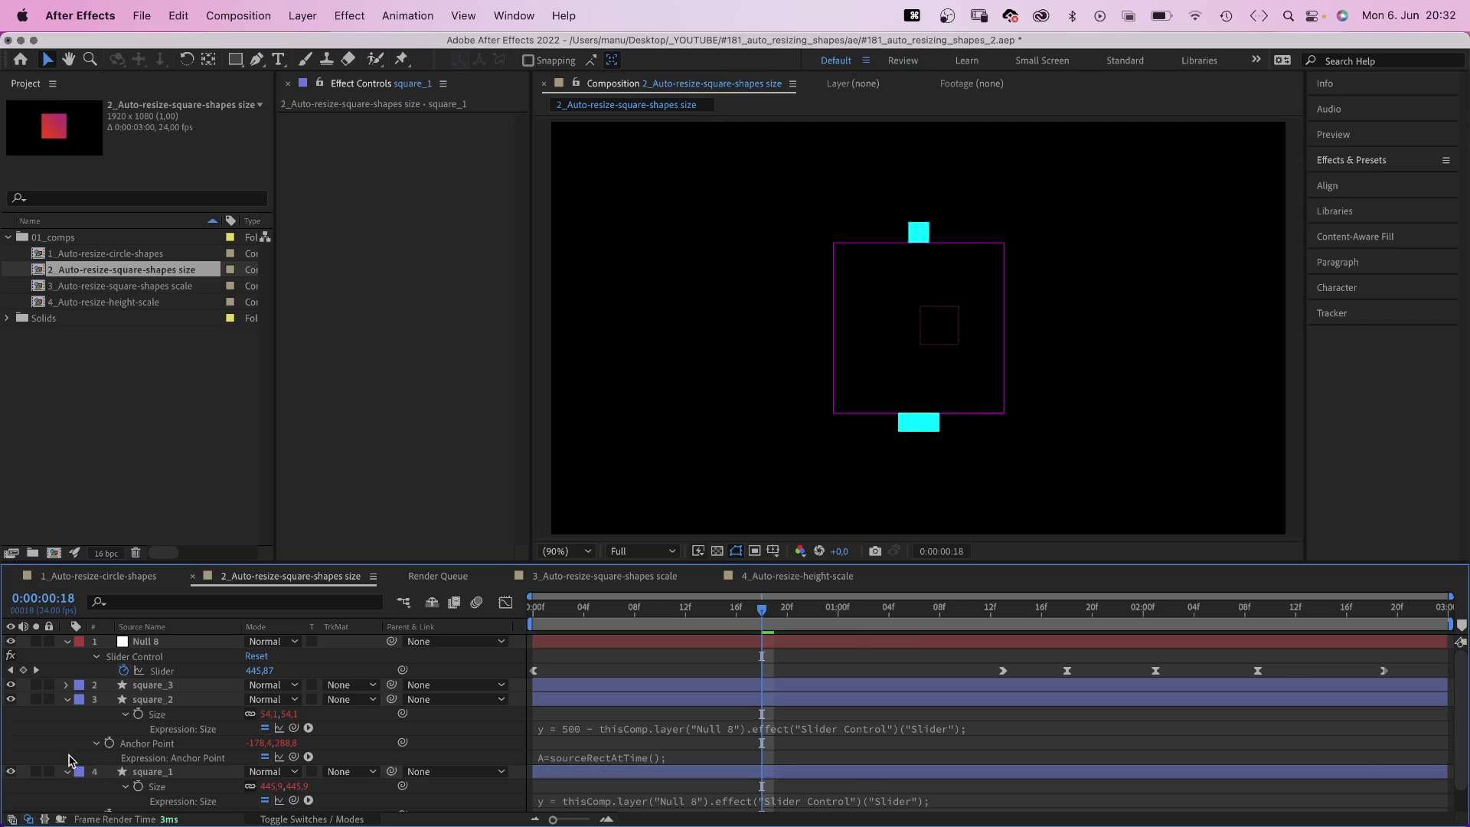
key("space")
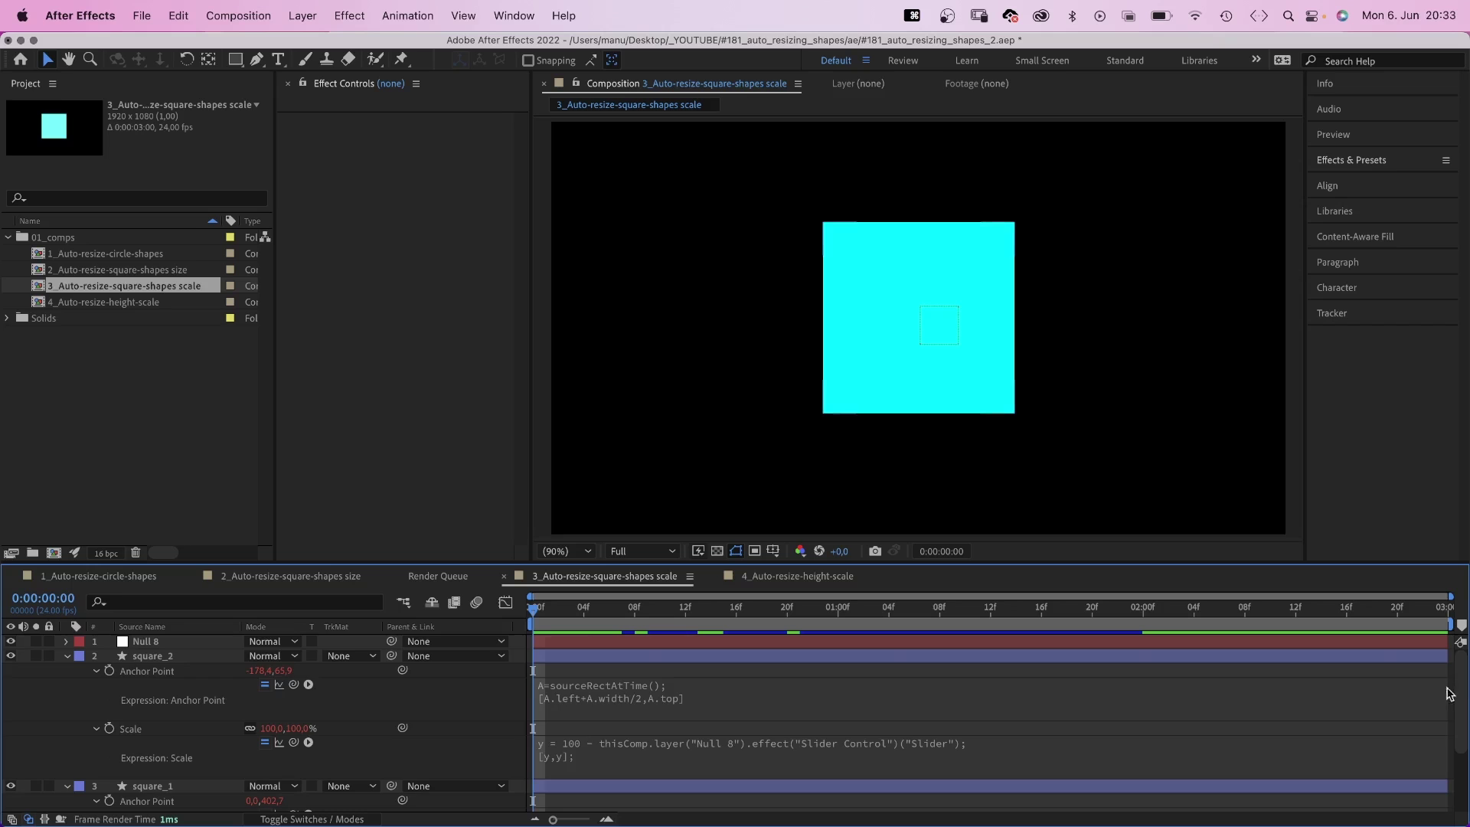
scroll(1457, 696, "down", 3)
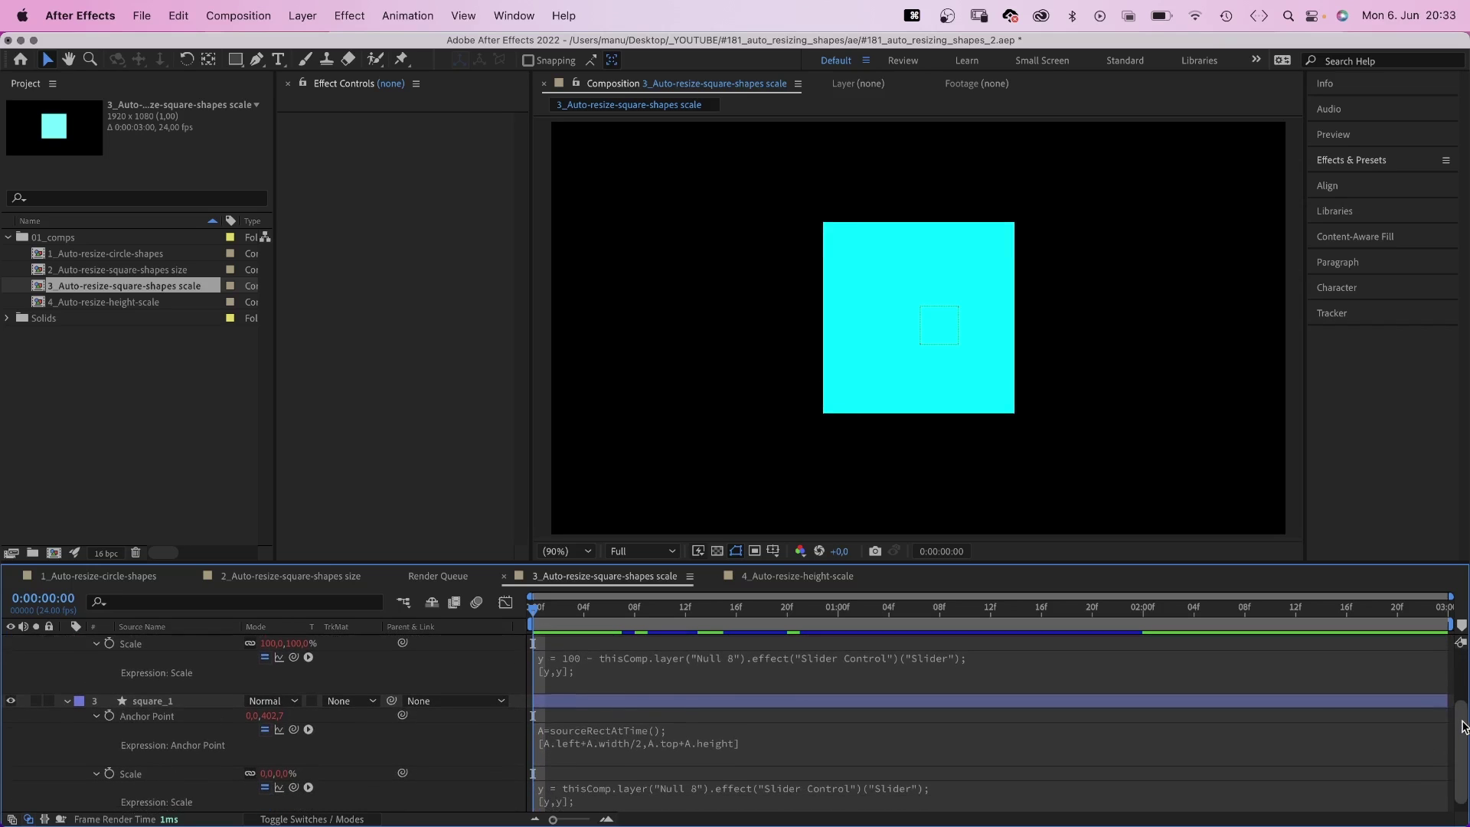
left_click_drag(1461, 728, 1461, 667)
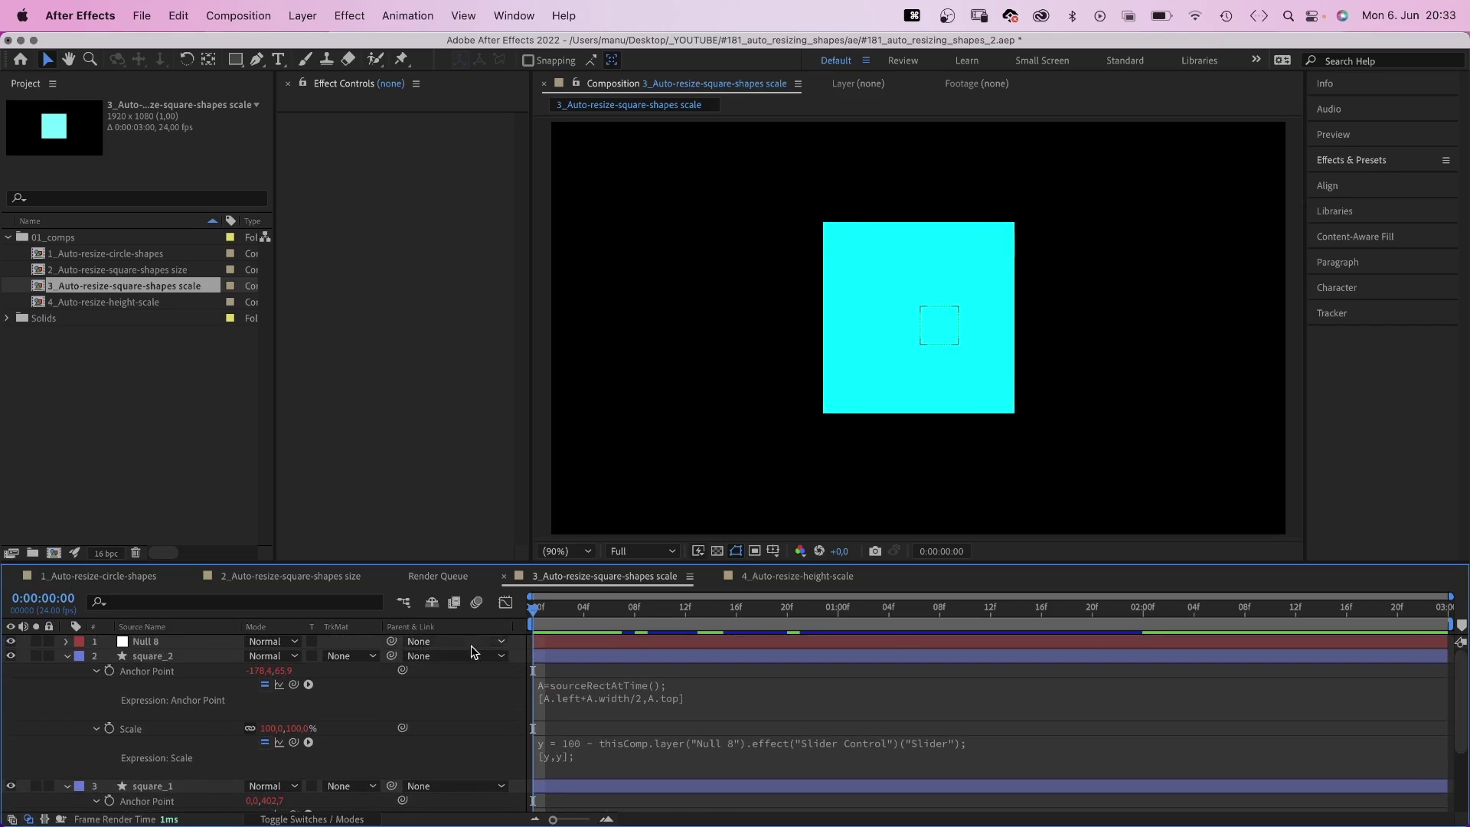
Set Null 8's Slider range maximum to 1000 via Edit Value
left_click(143, 645)
left_click(66, 641)
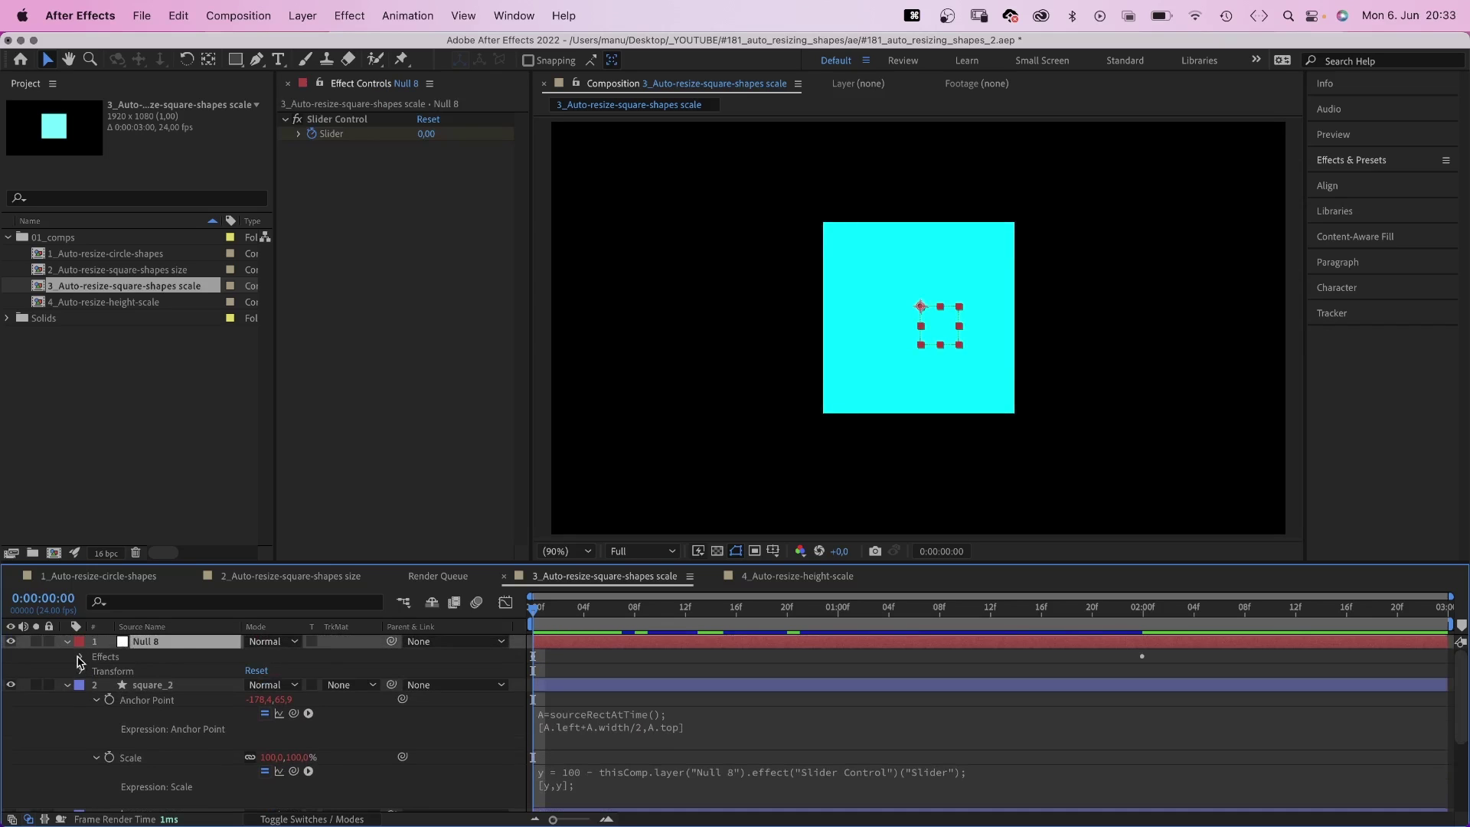
left_click(81, 657)
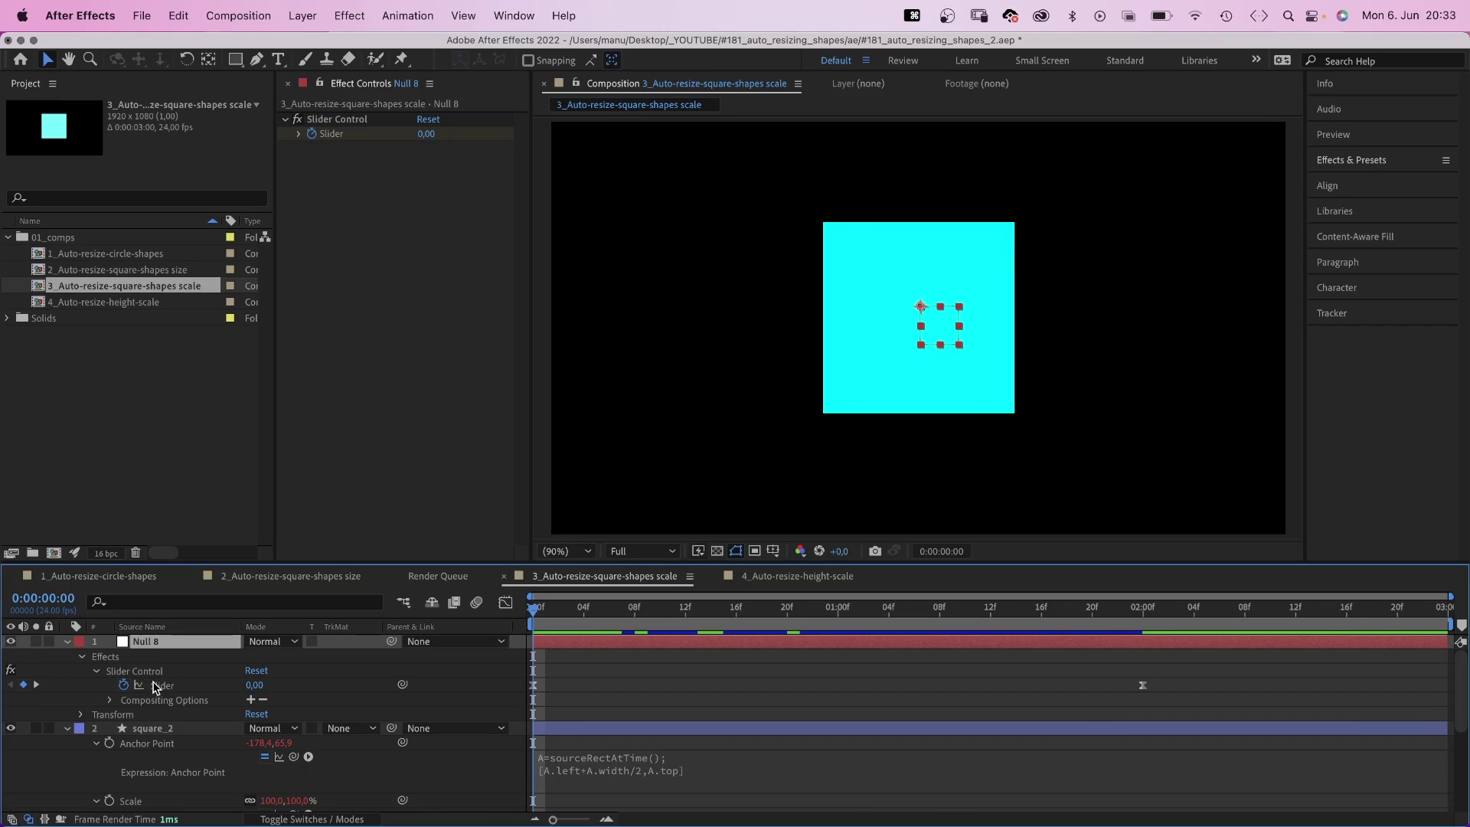
right_click(153, 688)
left_click(181, 690)
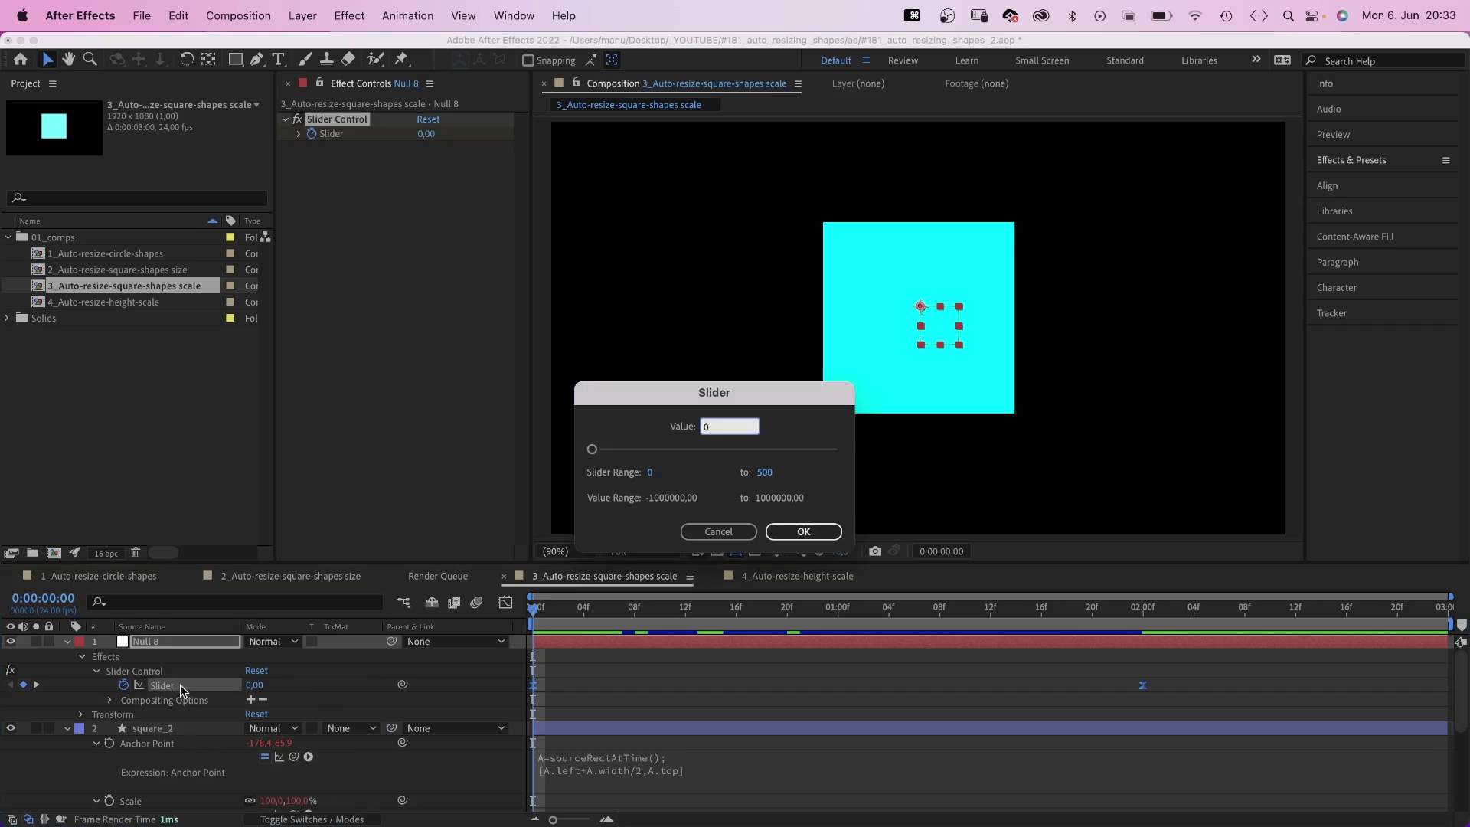
type("10")
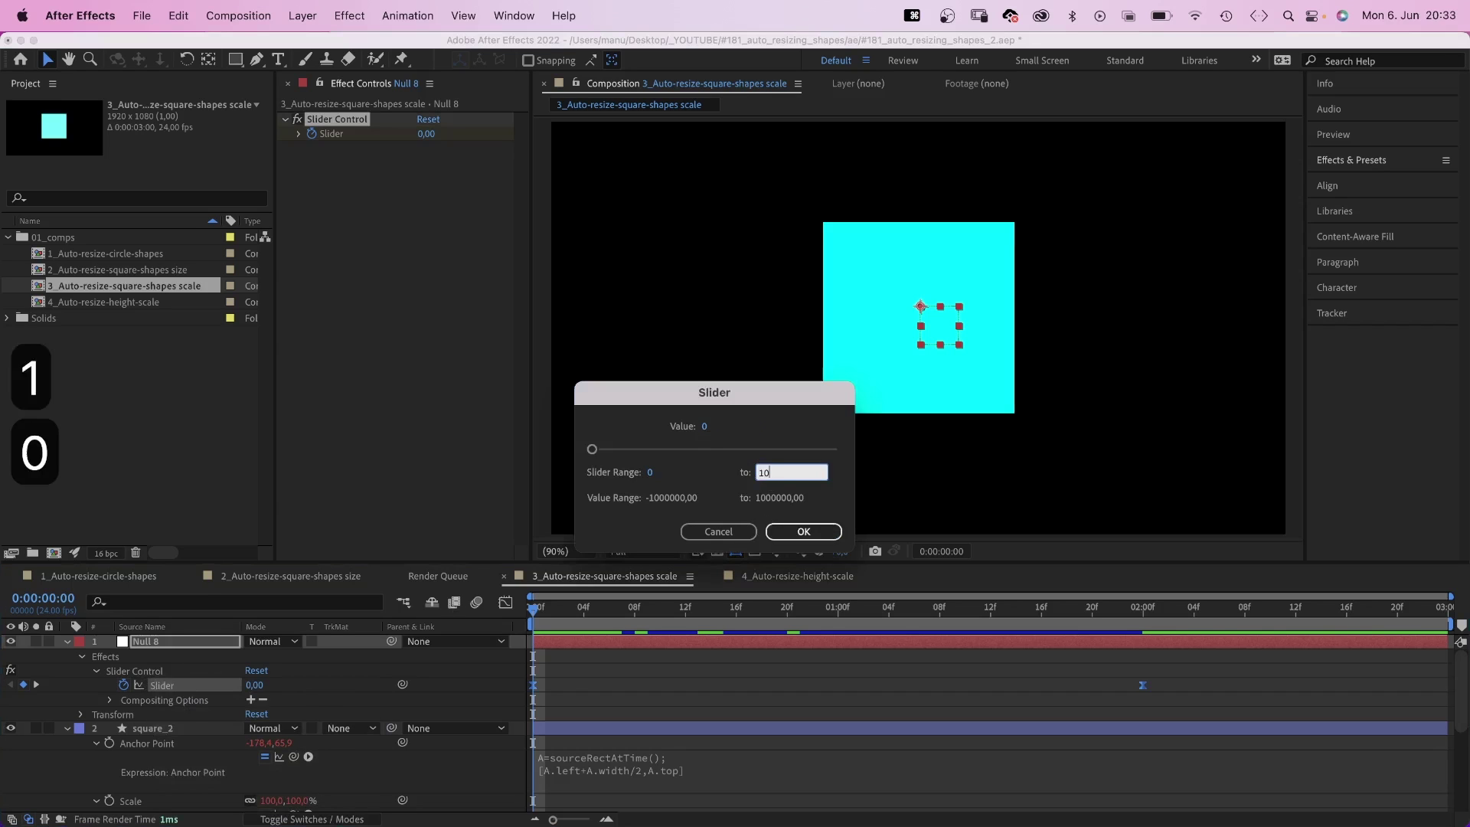
type("00")
key("Return")
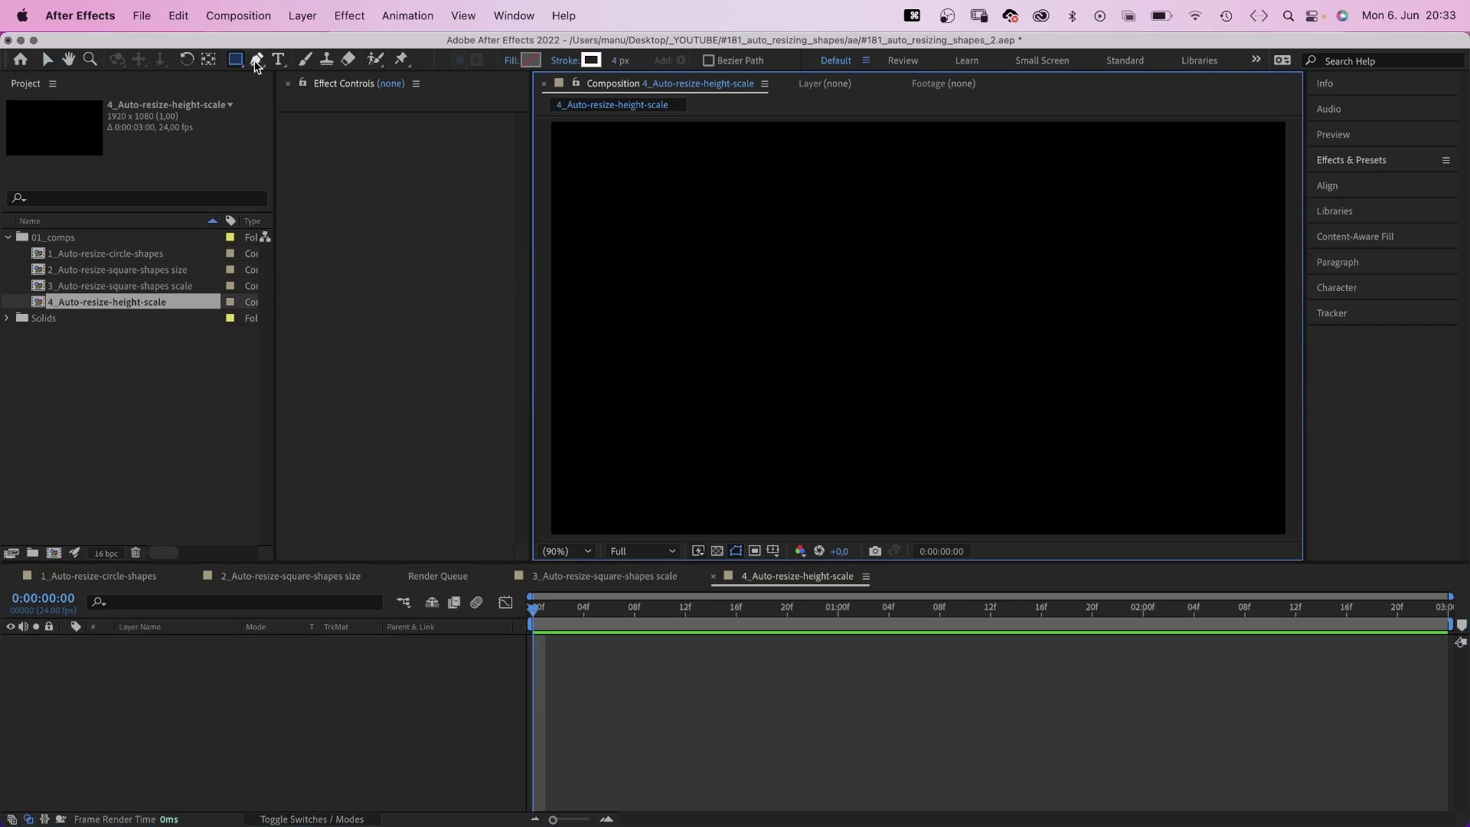
Create a rectangle shape layer 500 px tall, widened to 2512 px past the comp edges
double_click(236, 60)
key("v")
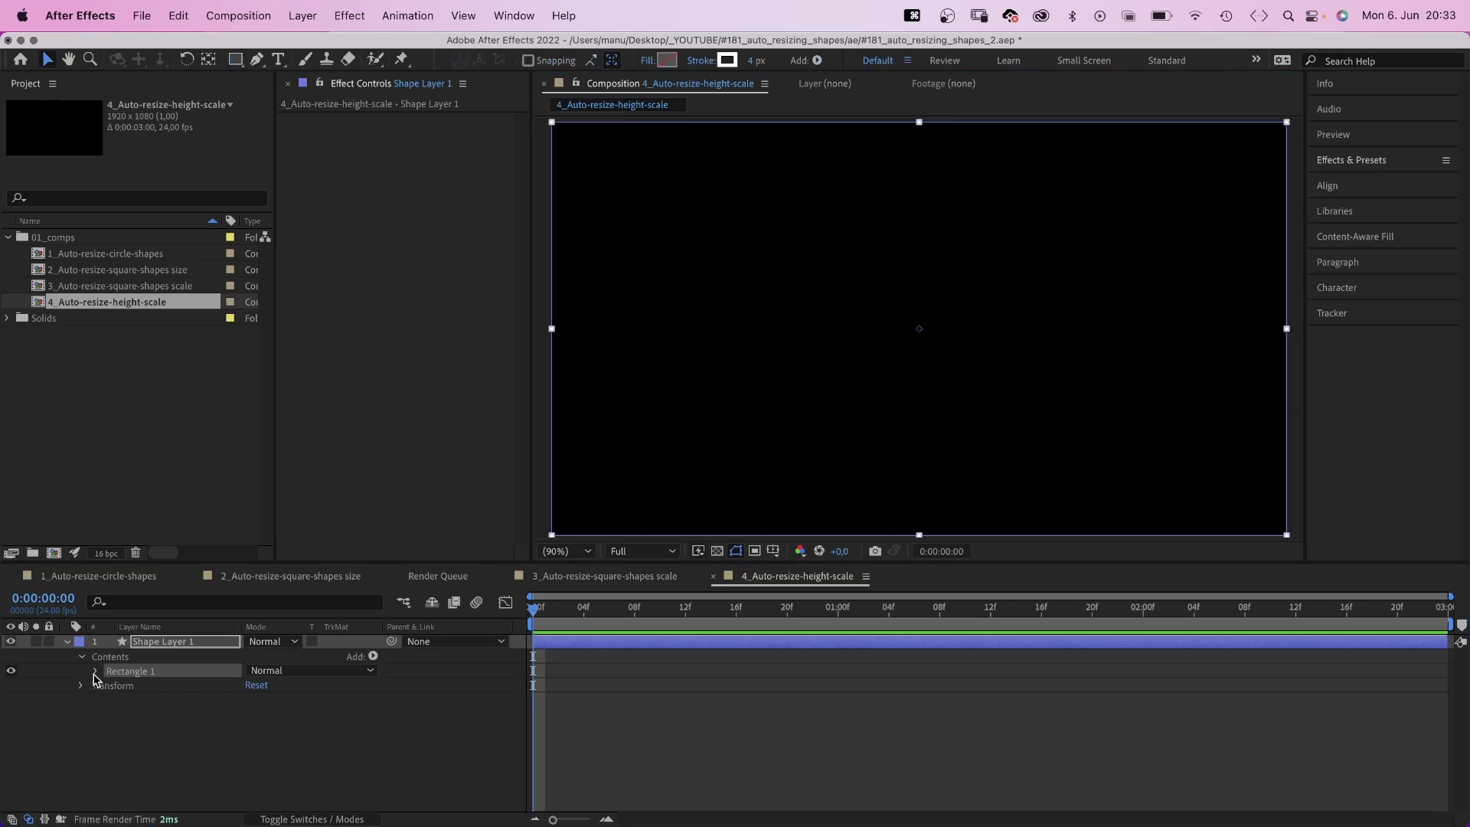
left_click(95, 671)
left_click(111, 688)
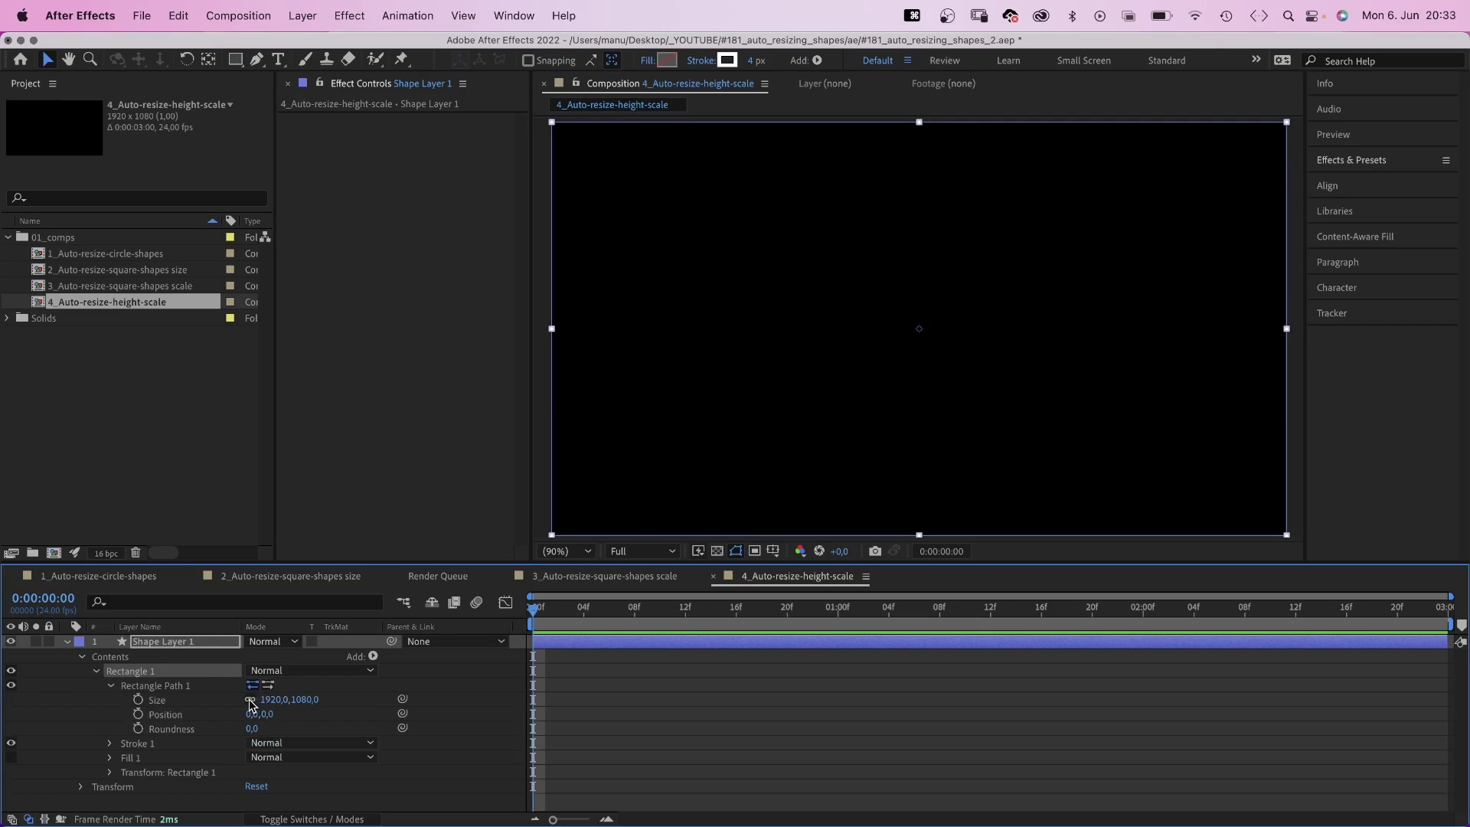
type("500")
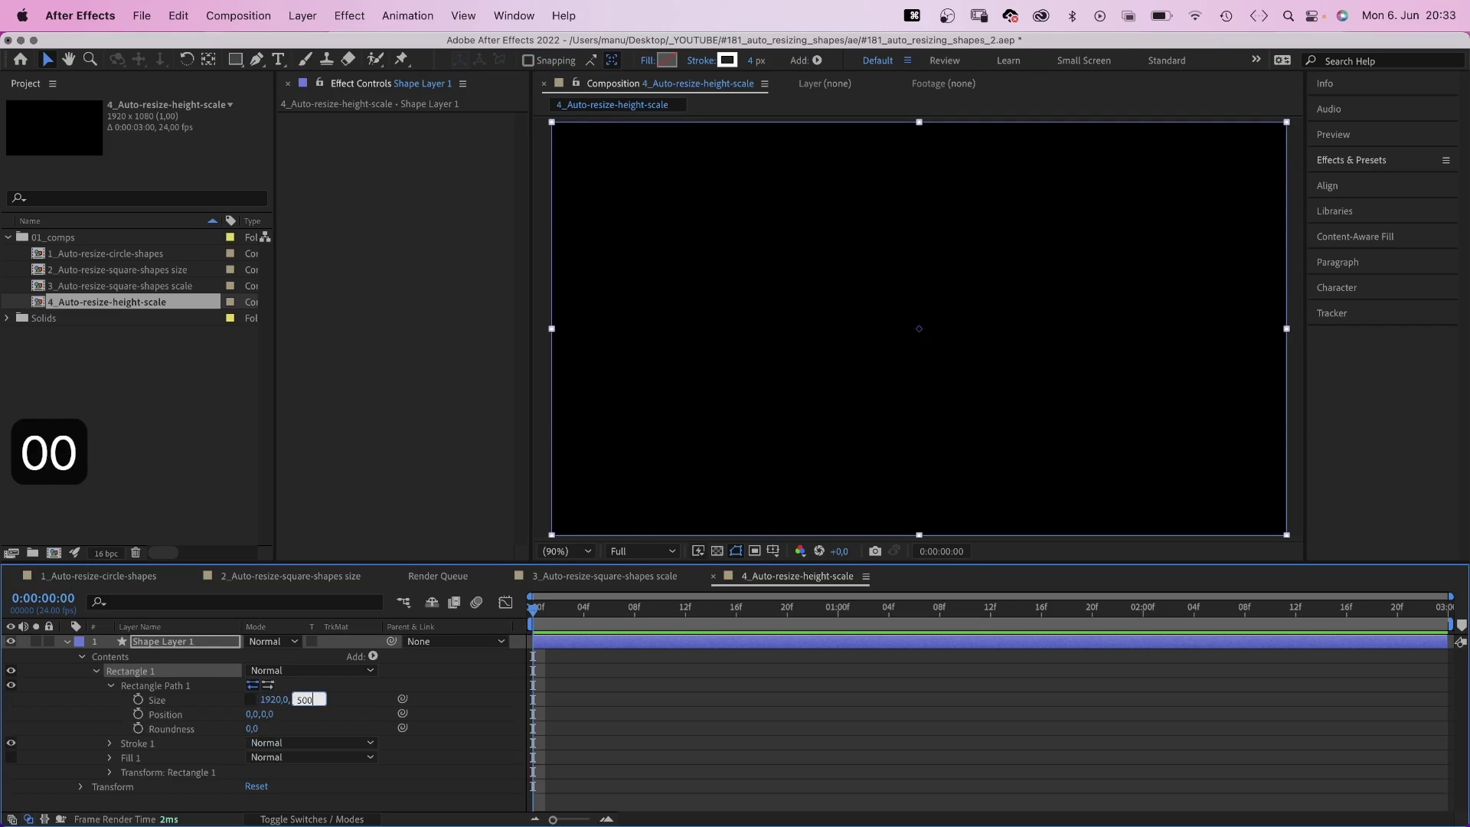
key("Return")
left_click_drag(264, 704, 673, 617)
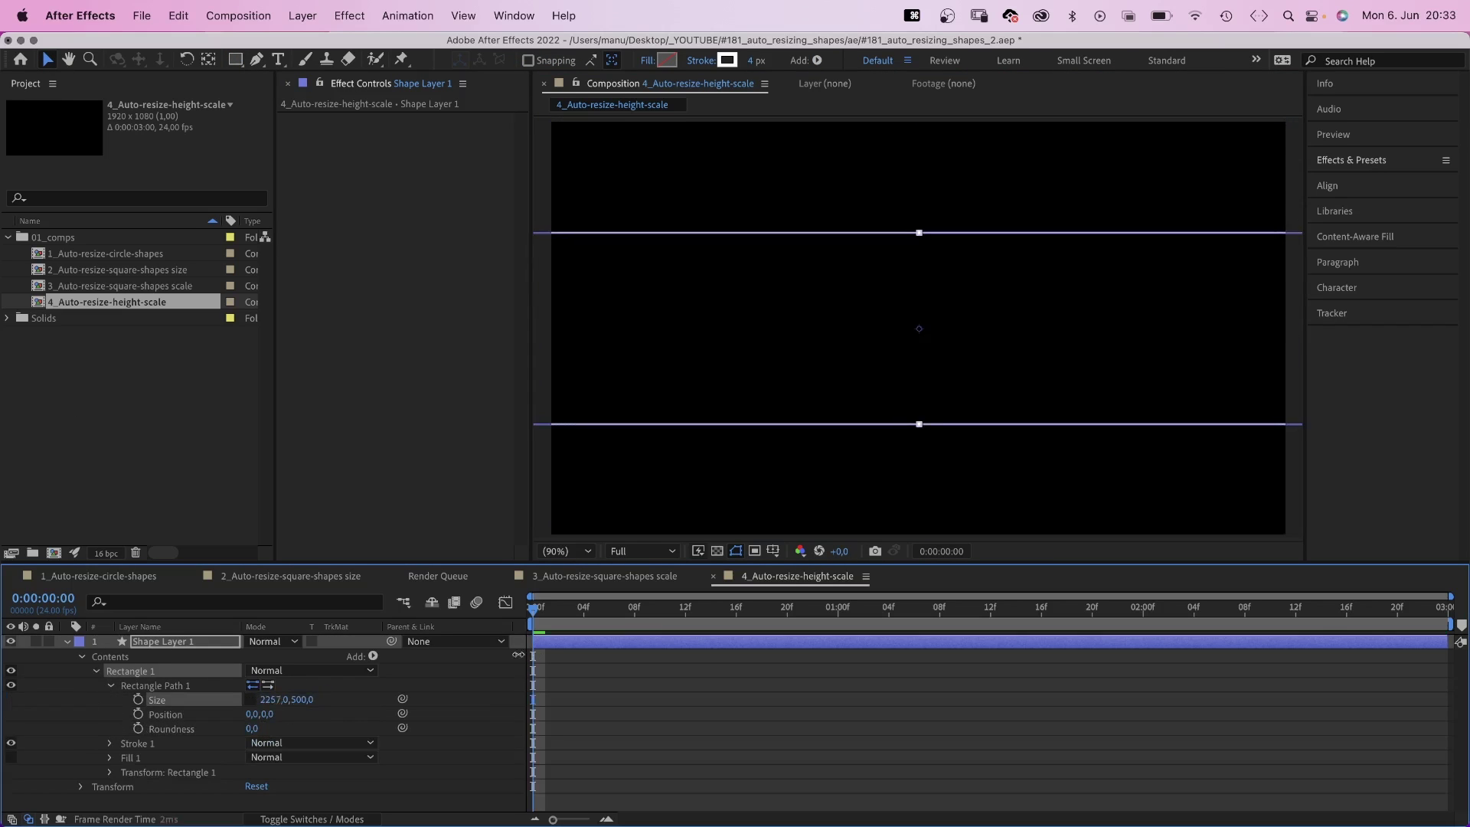
left_click(66, 643)
Set the rectangle's fill colour to white
left_click(666, 61)
left_click(724, 190)
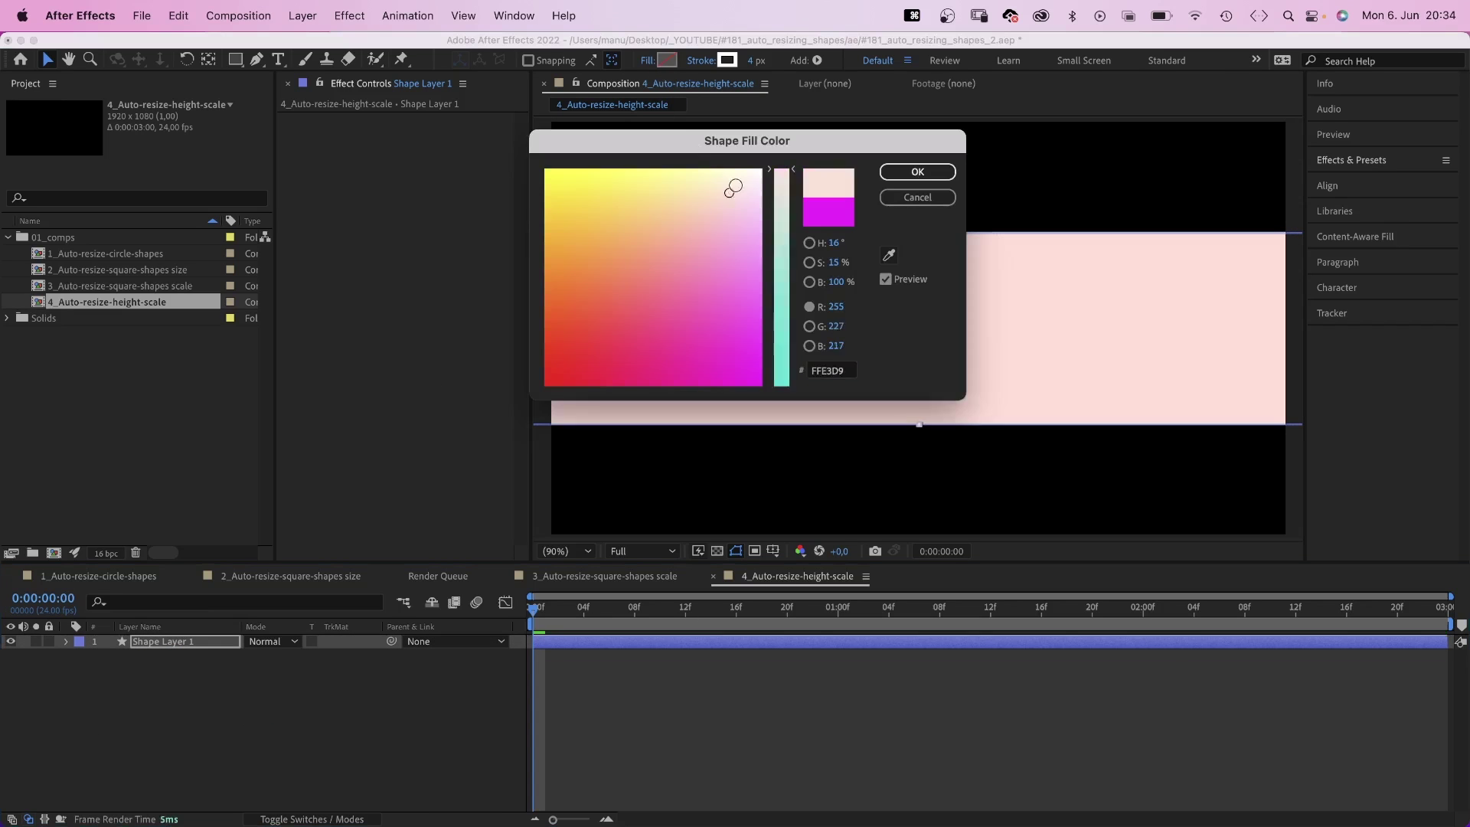
left_click(913, 172)
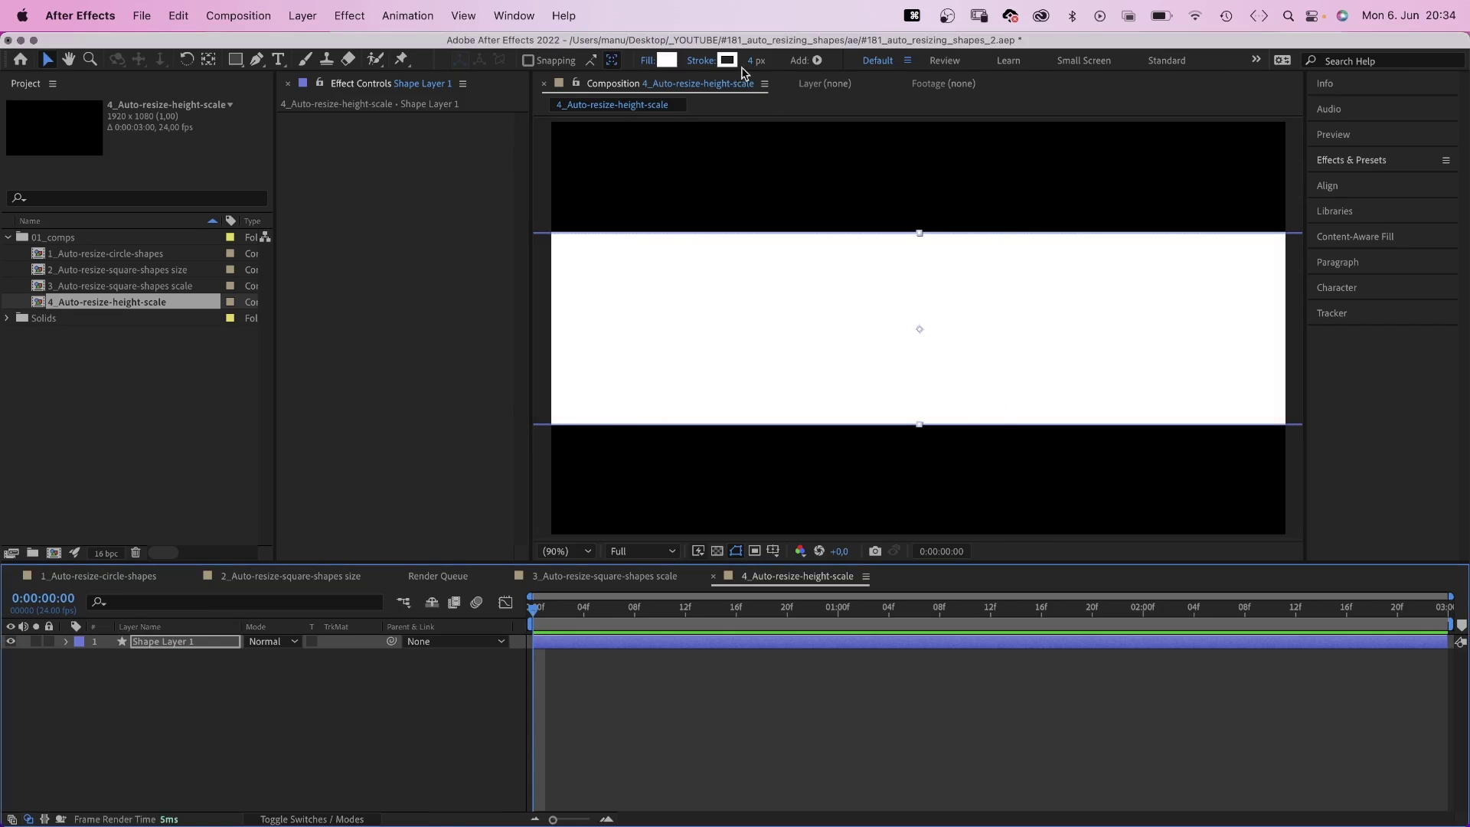
Add a comp-sized ellipse shape layer with a black fill
left_click(178, 703)
left_click(235, 60)
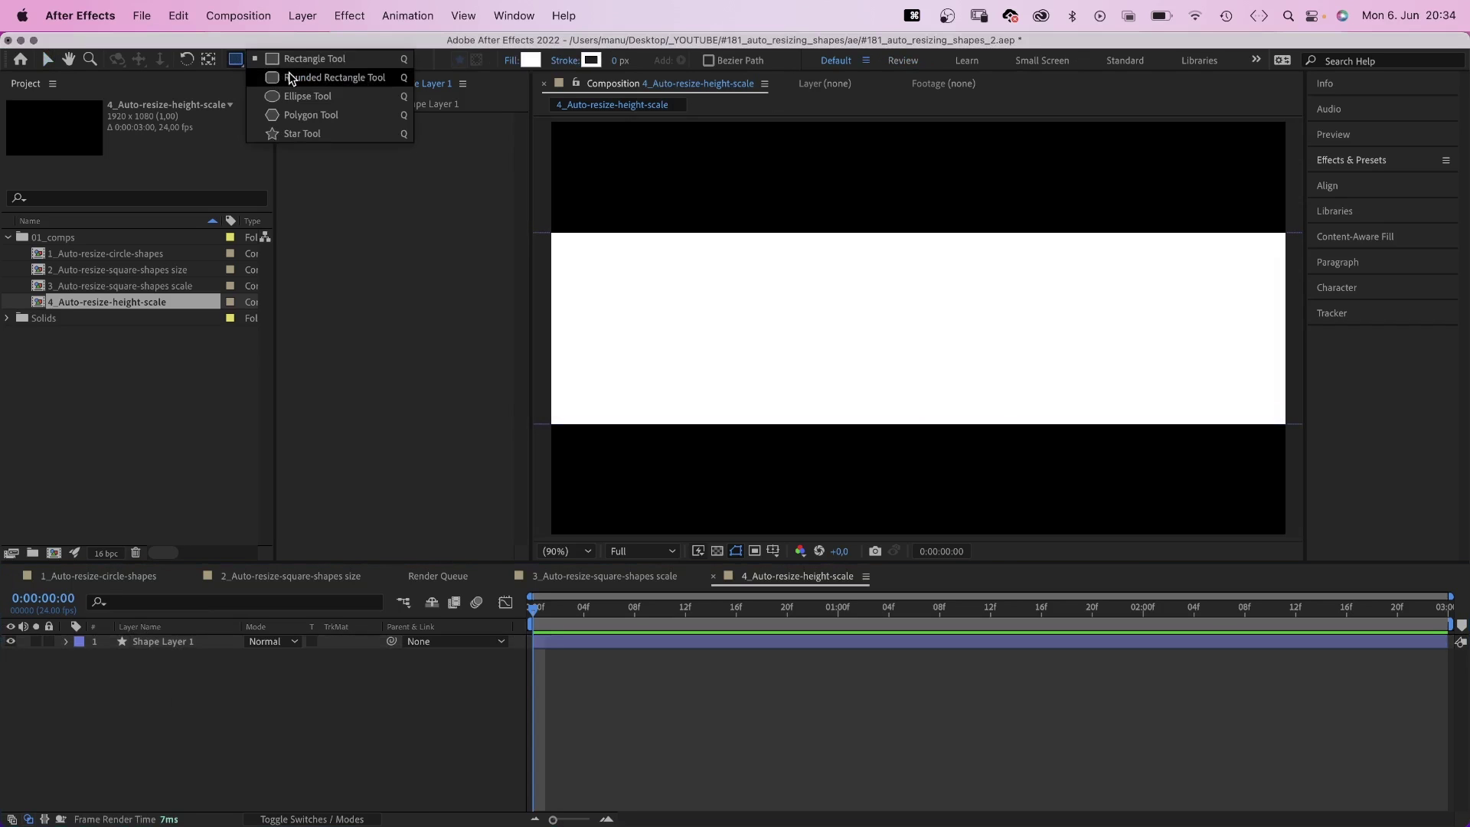
left_click(299, 97)
double_click(233, 61)
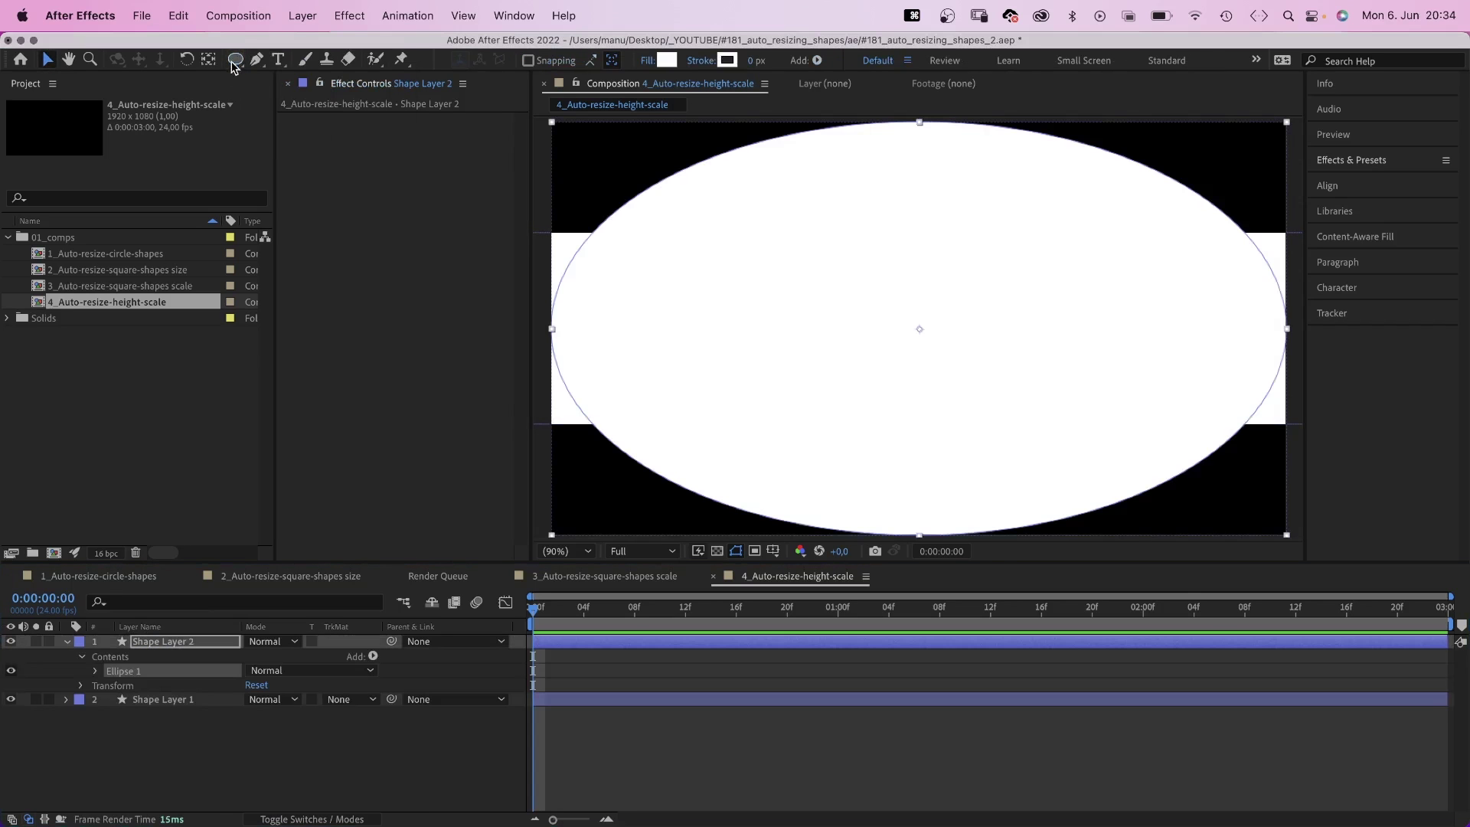
left_click(664, 59)
left_click_drag(767, 336, 471, 413)
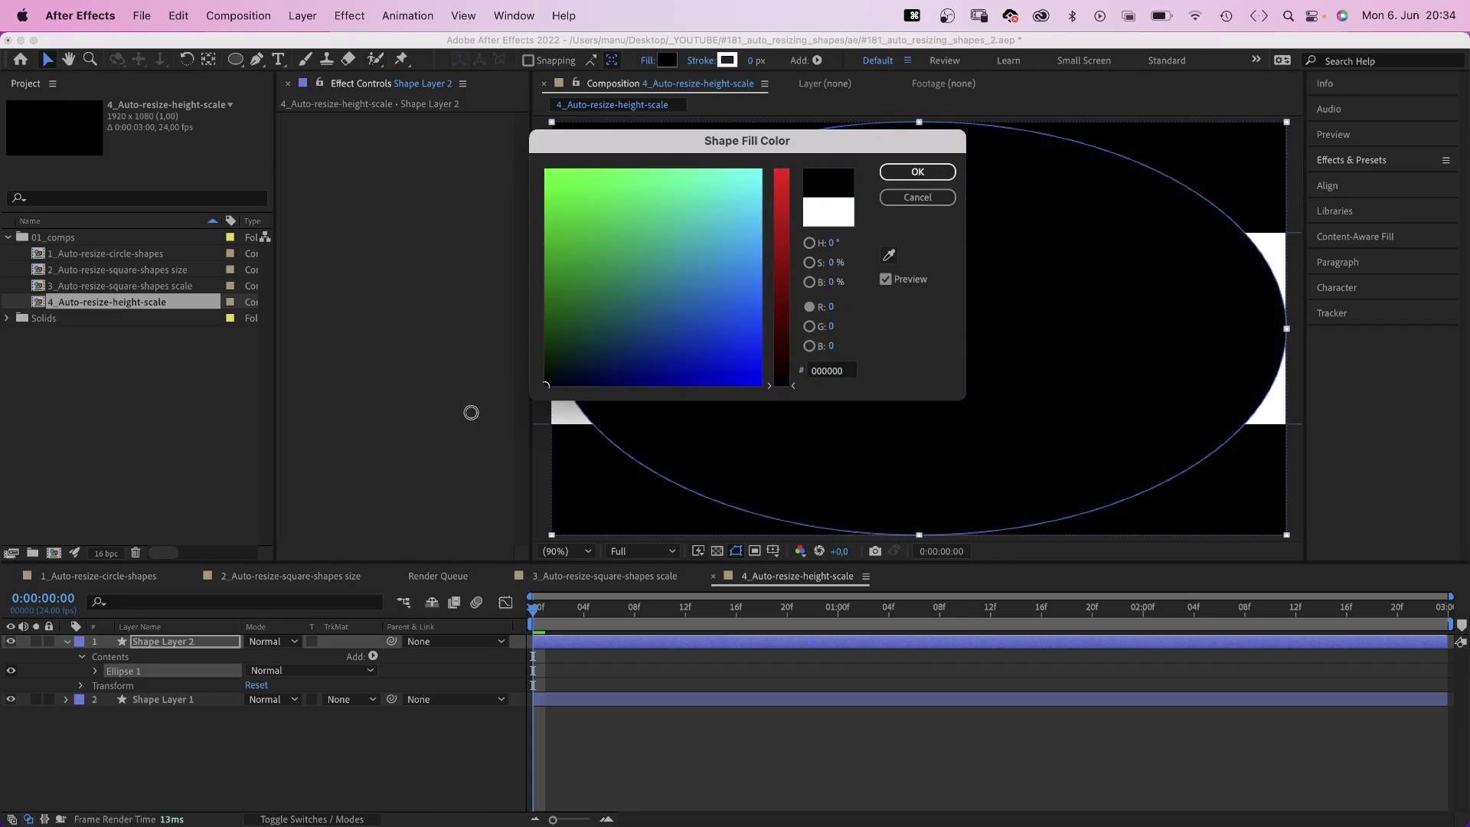
left_click(897, 175)
Set the ellipse path size to 500 × 500, making a circle
left_click(95, 671)
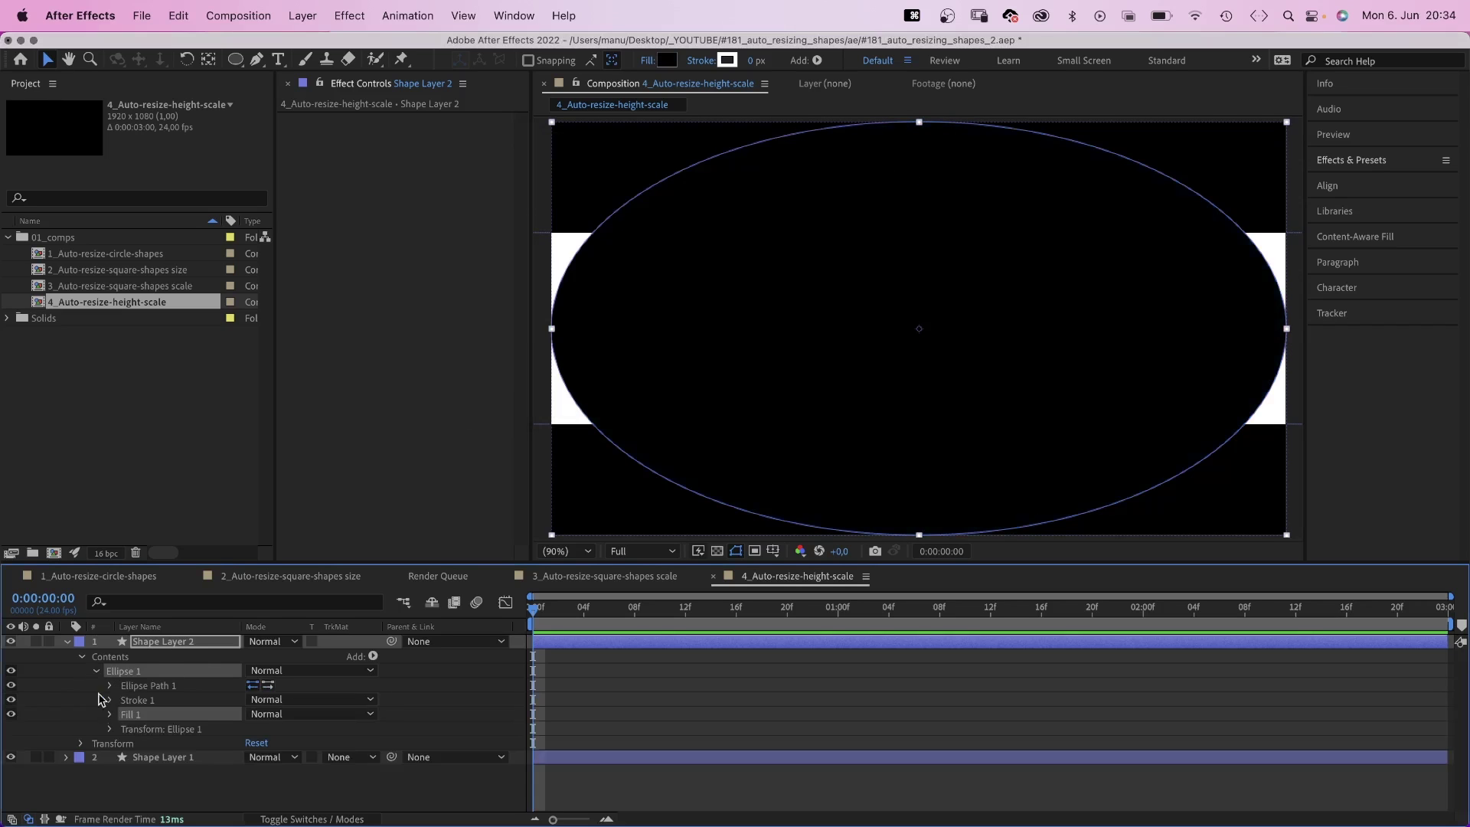
left_click(111, 687)
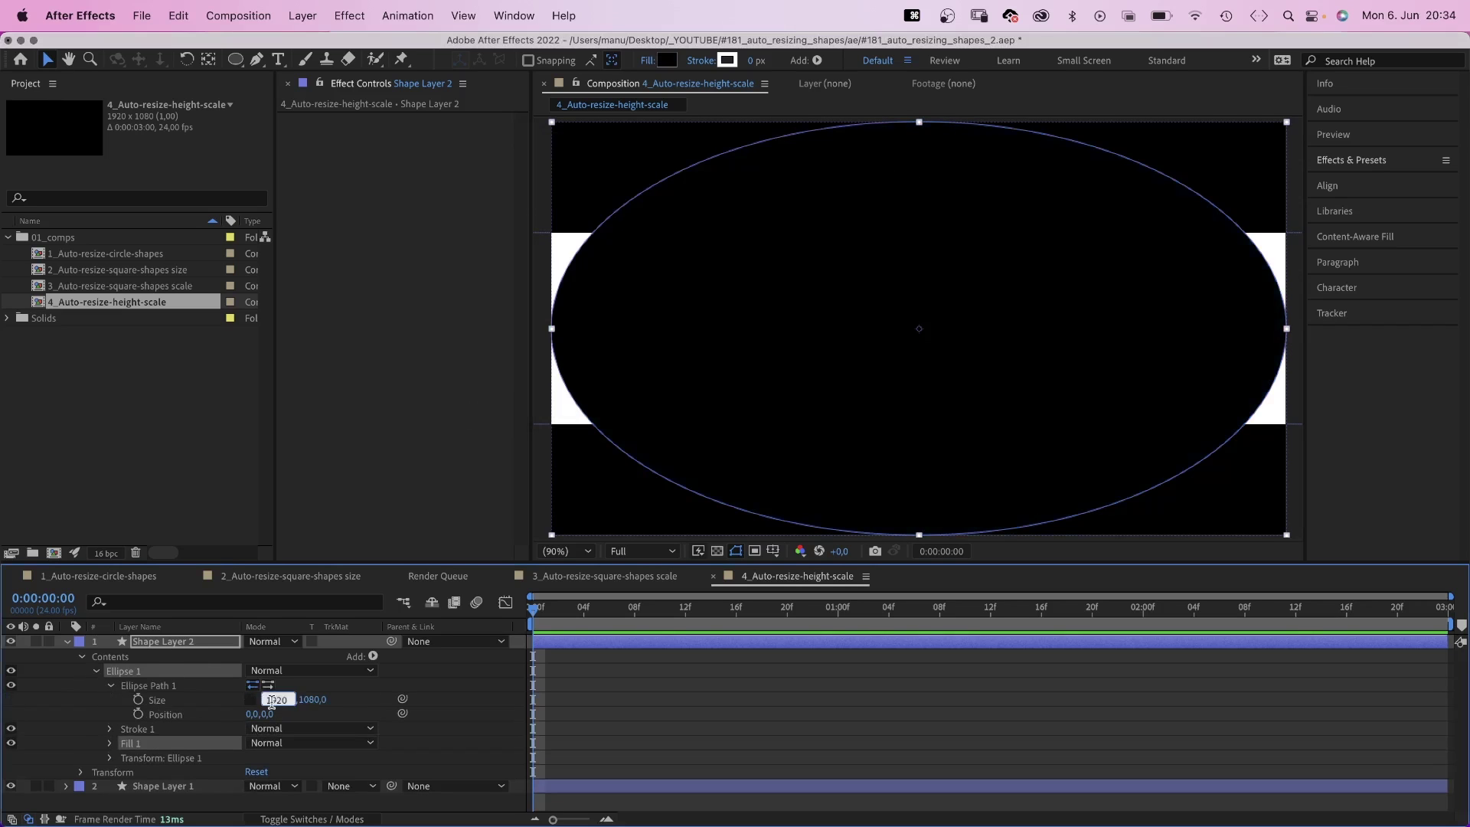
type("500")
key("Tab")
type("500")
key("Return")
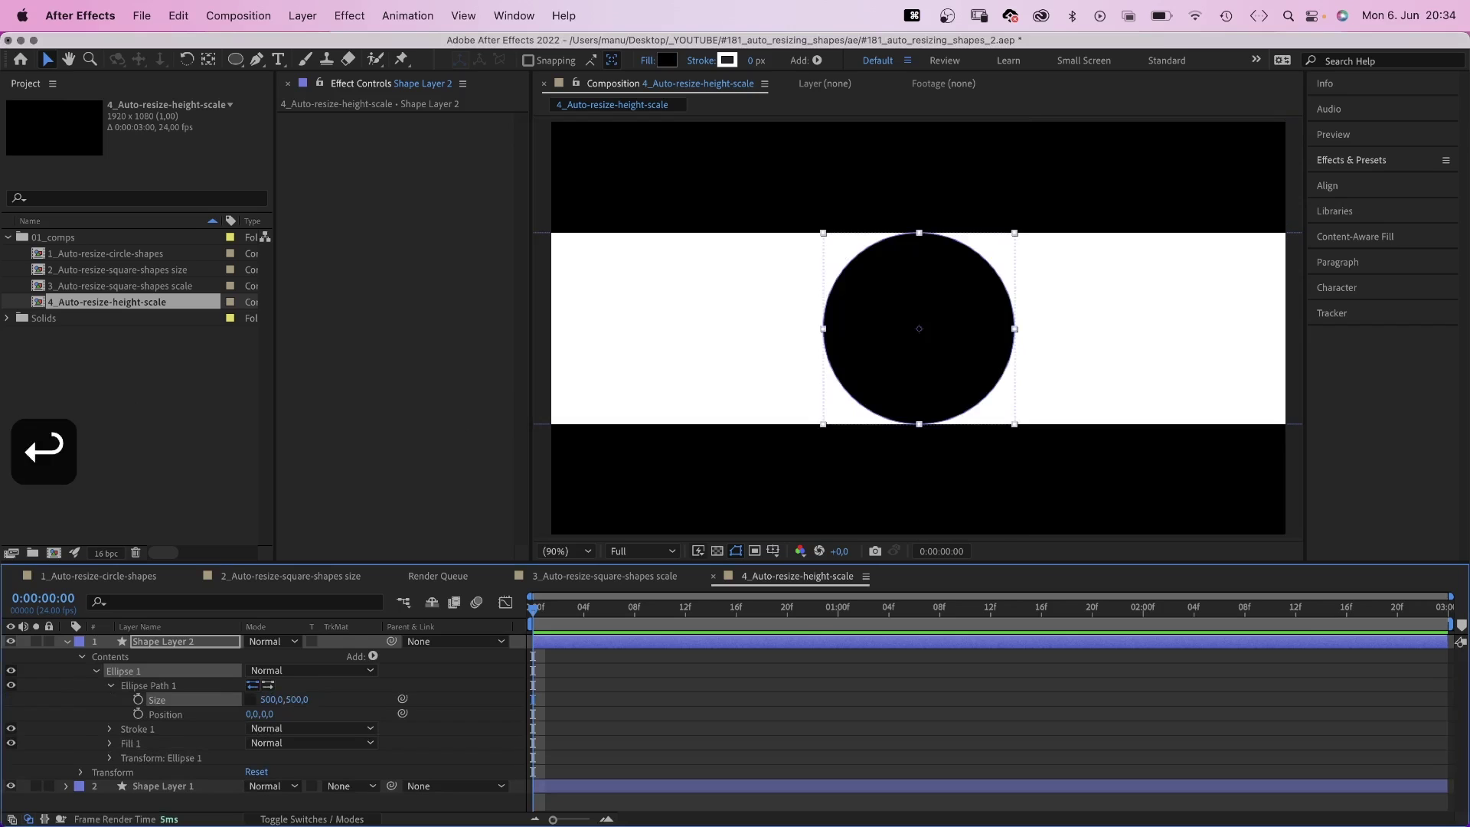
left_click(57, 681)
left_click(65, 642)
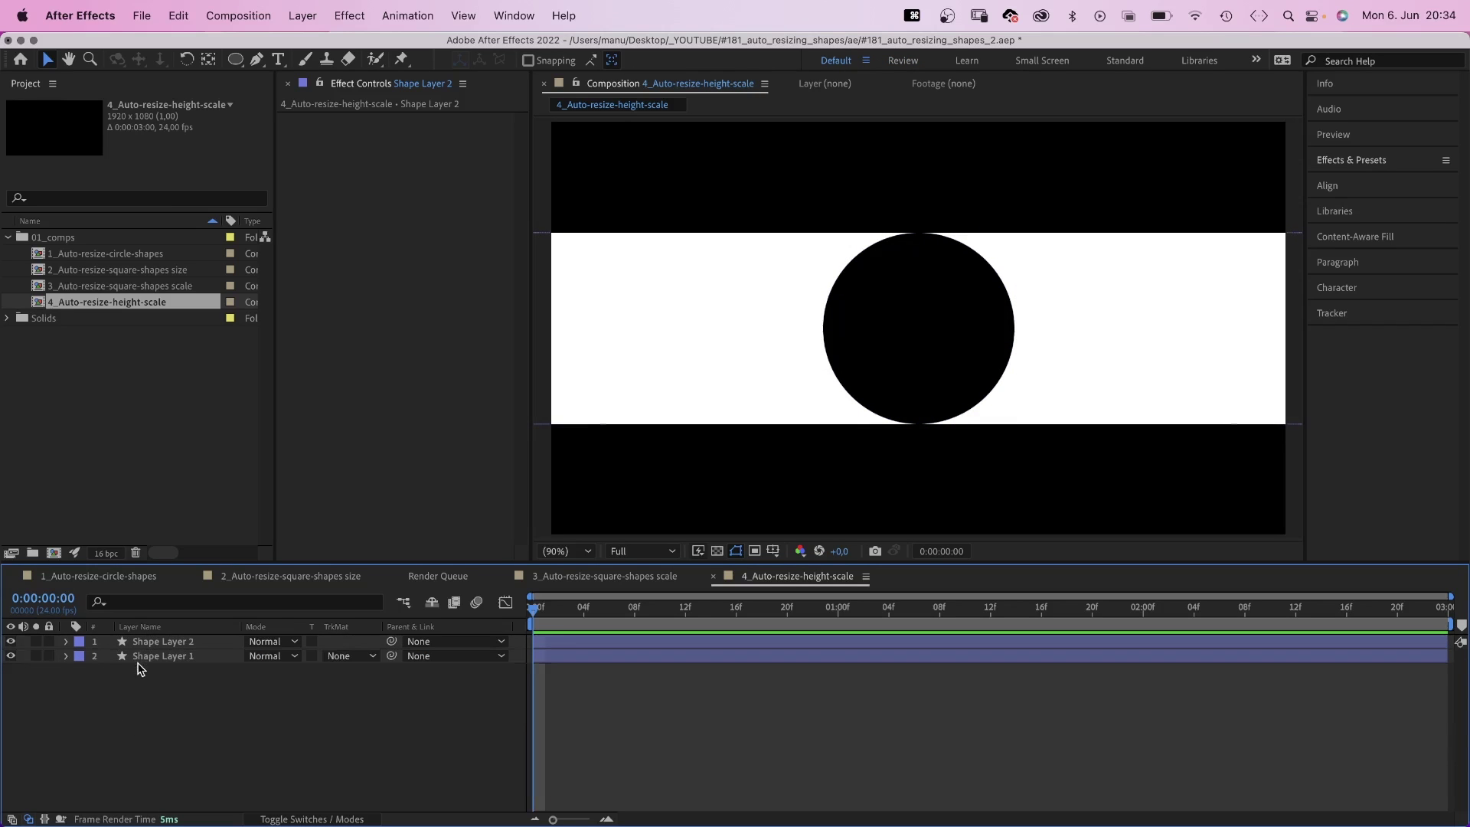
Show Shape Layer 1's Scale, undo a trial 129% height stretch, and reselect the shape layers
left_click(149, 657)
key("s")
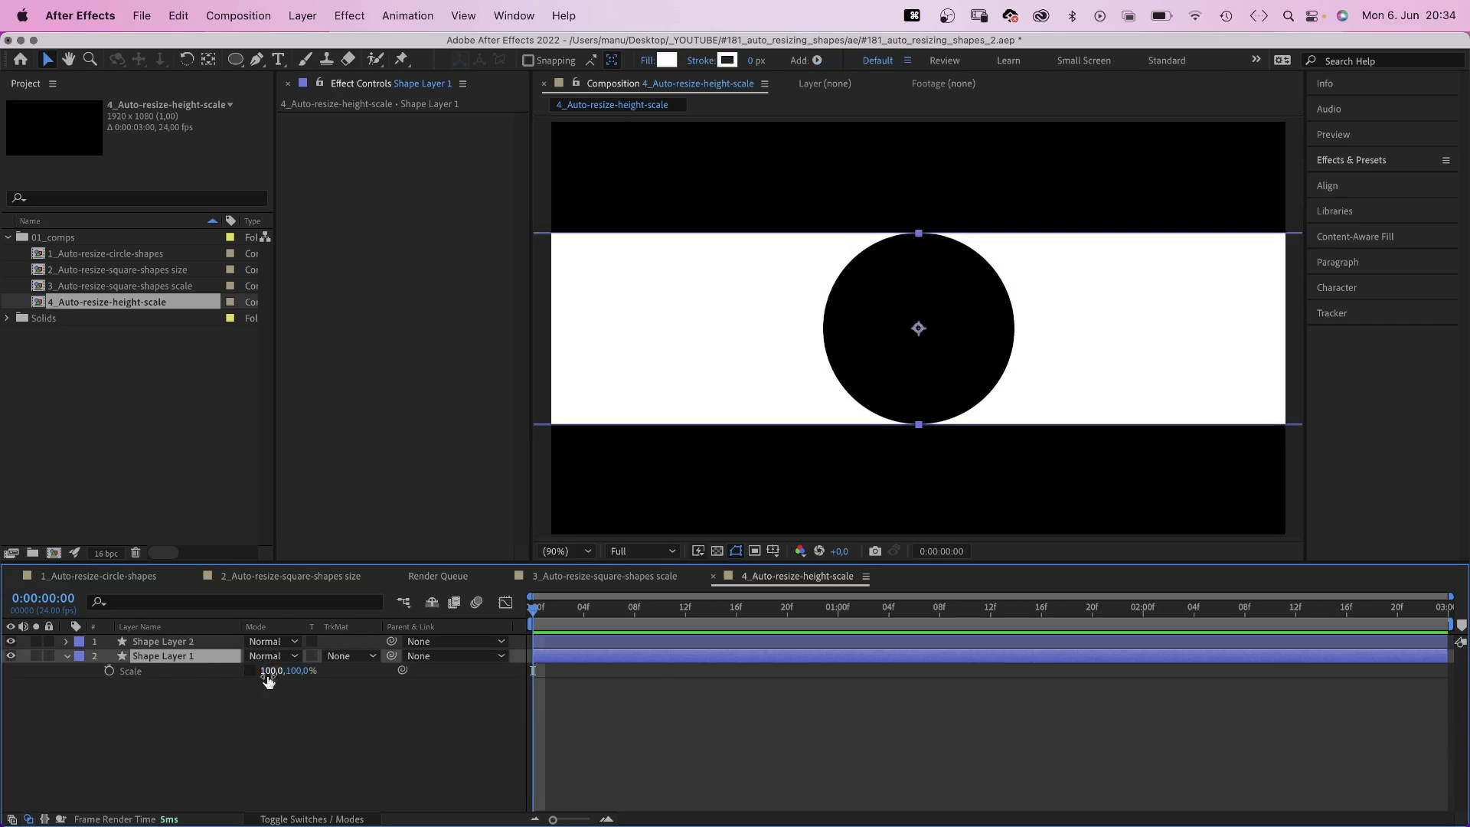
left_click_drag(302, 671, 918, 369)
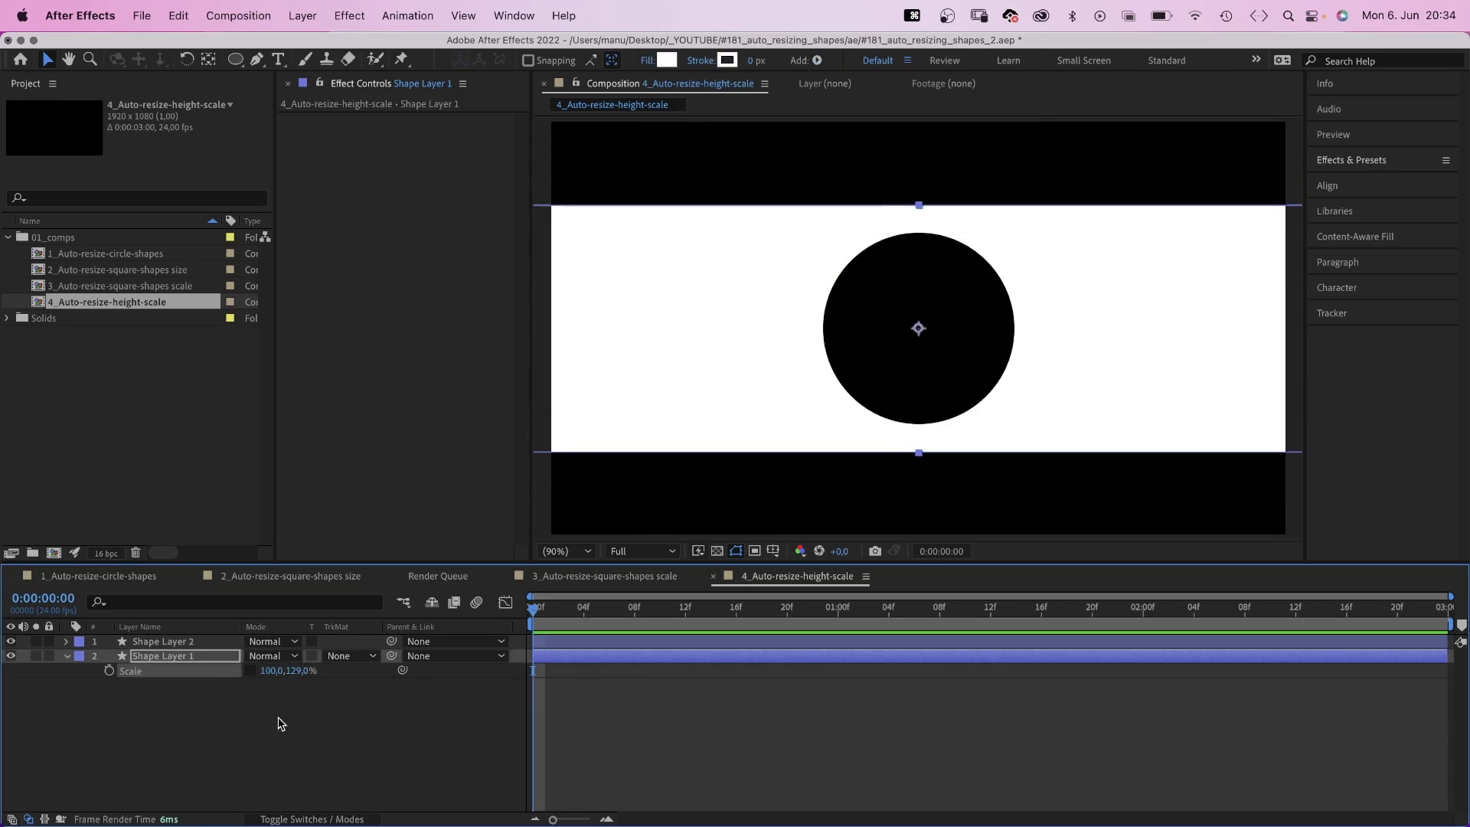
key("super+z")
left_click(274, 747)
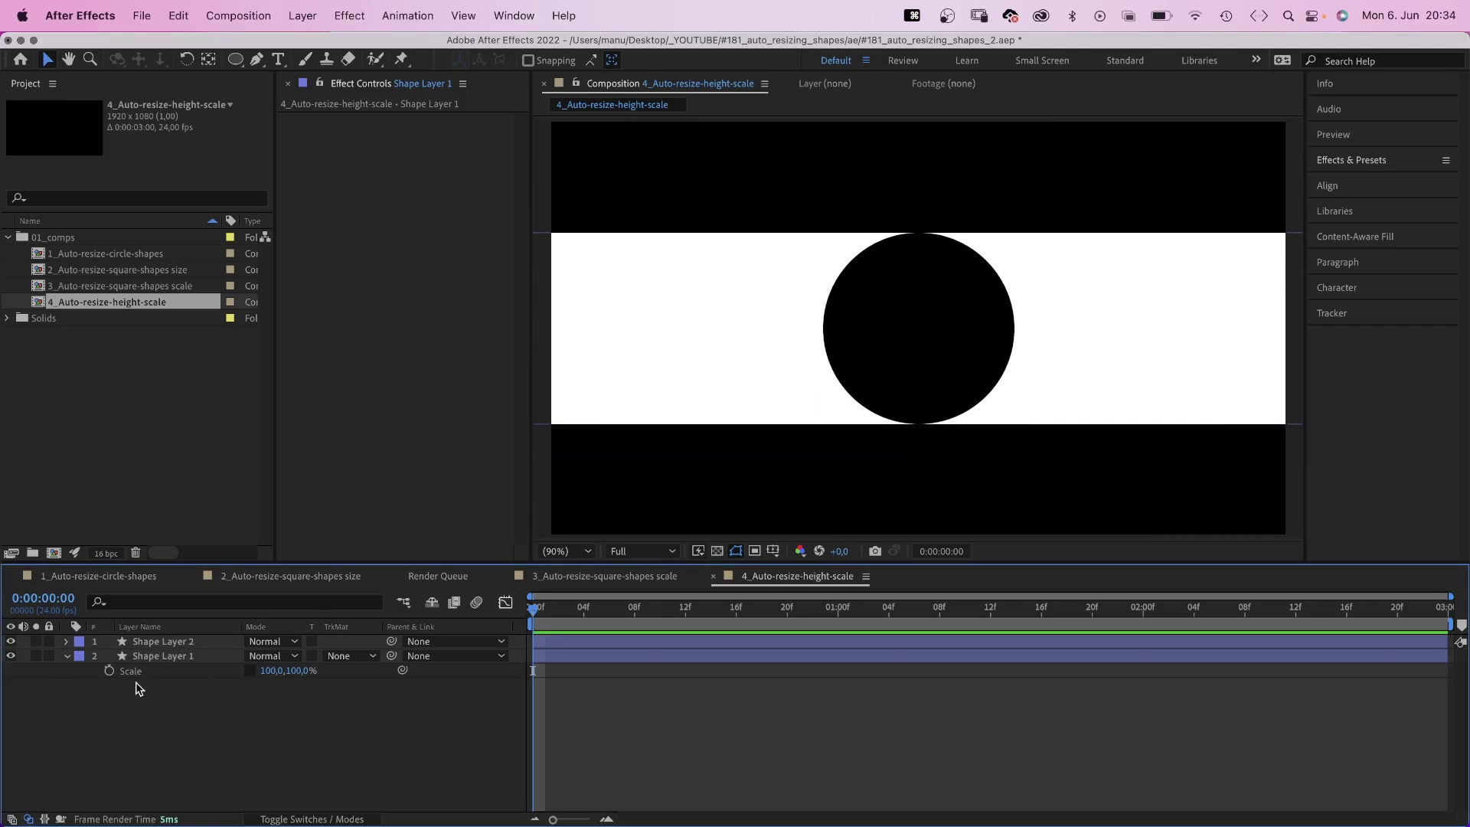
left_click(162, 642)
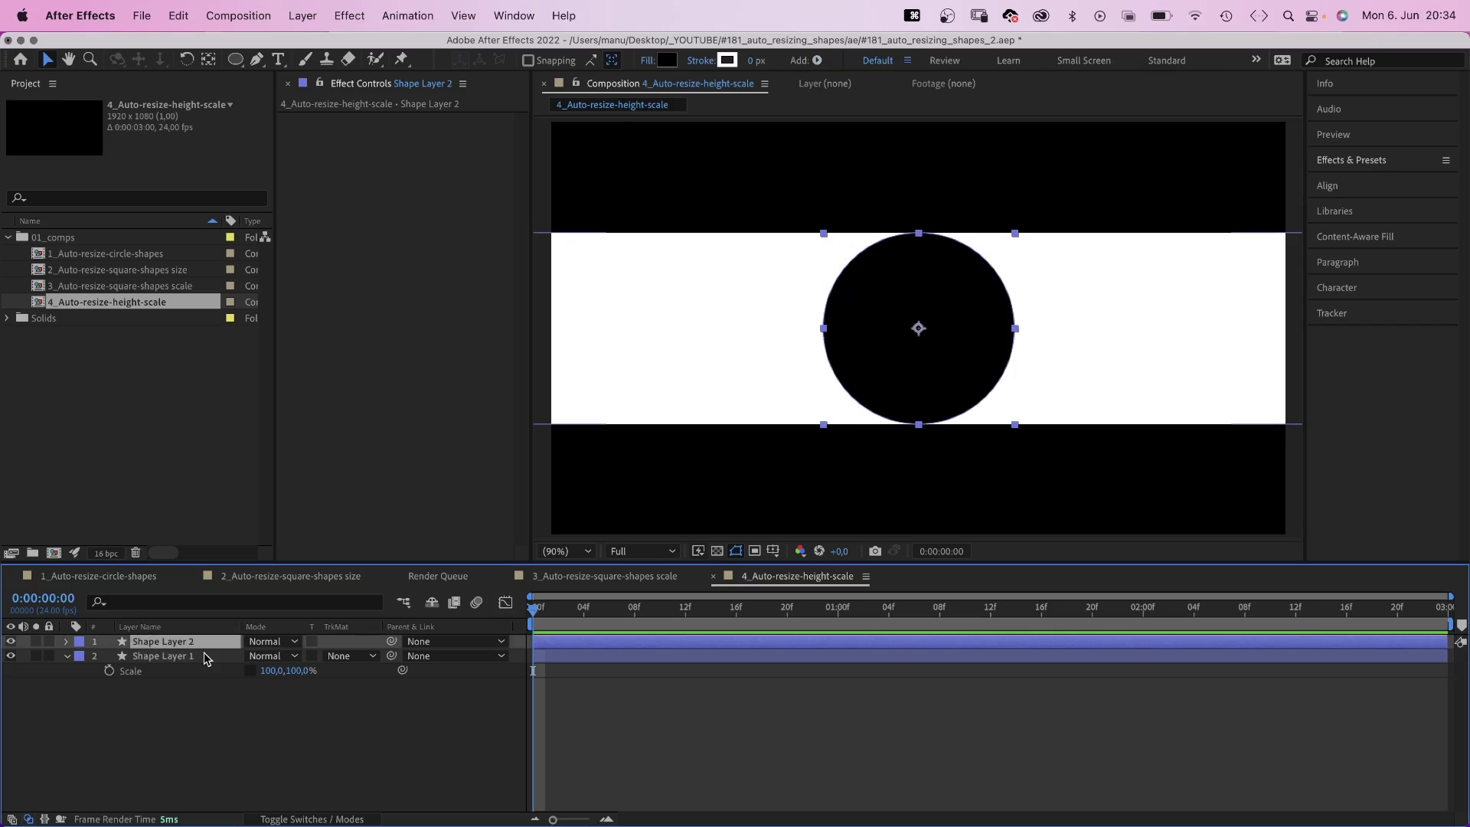
left_click(194, 658)
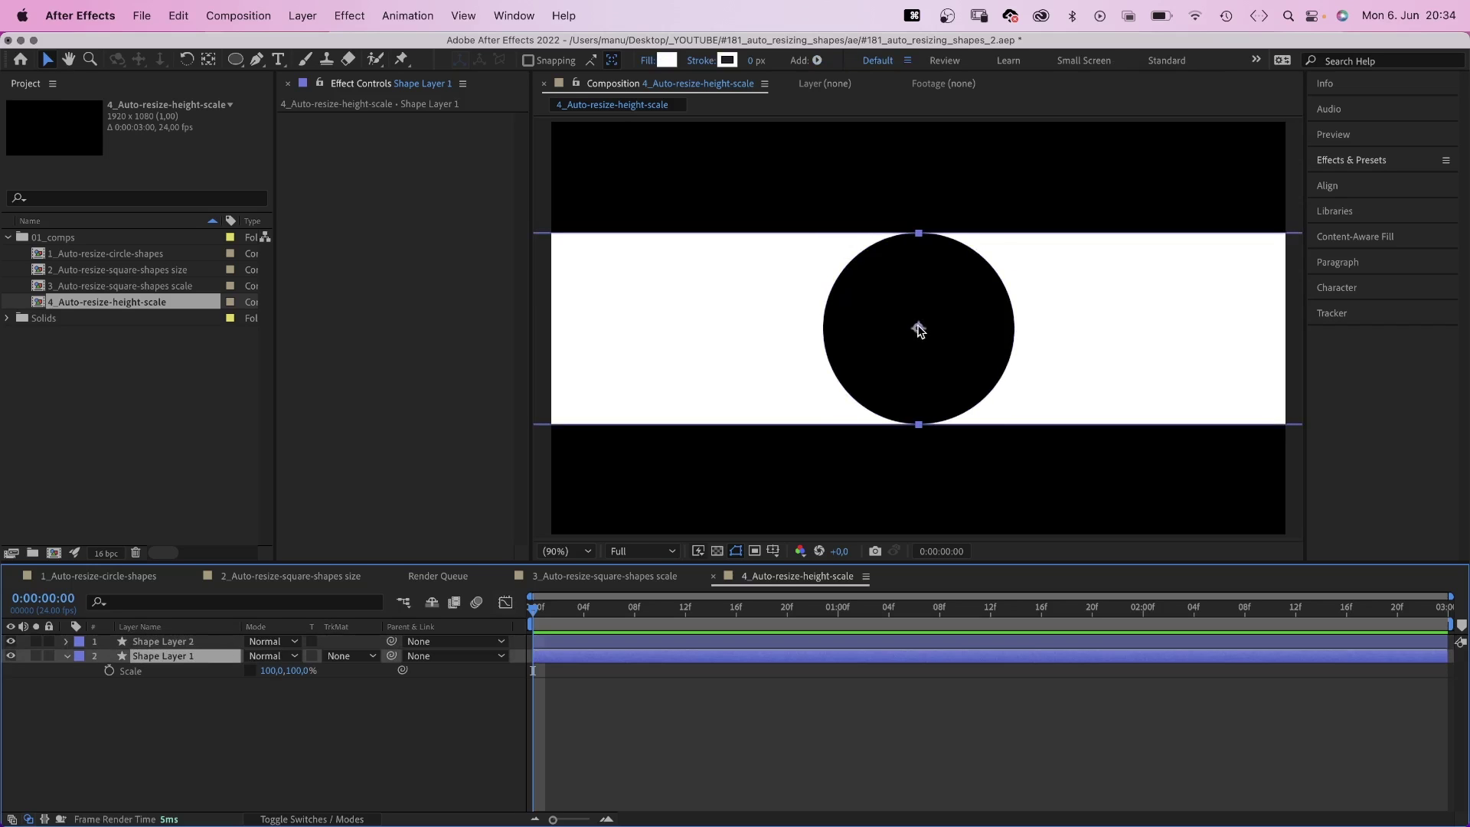
Write a Scale expression on Shape Layer 2 linking Shape Layer 1's x and y scale, ending [y,y]
left_click(163, 641)
key("s")
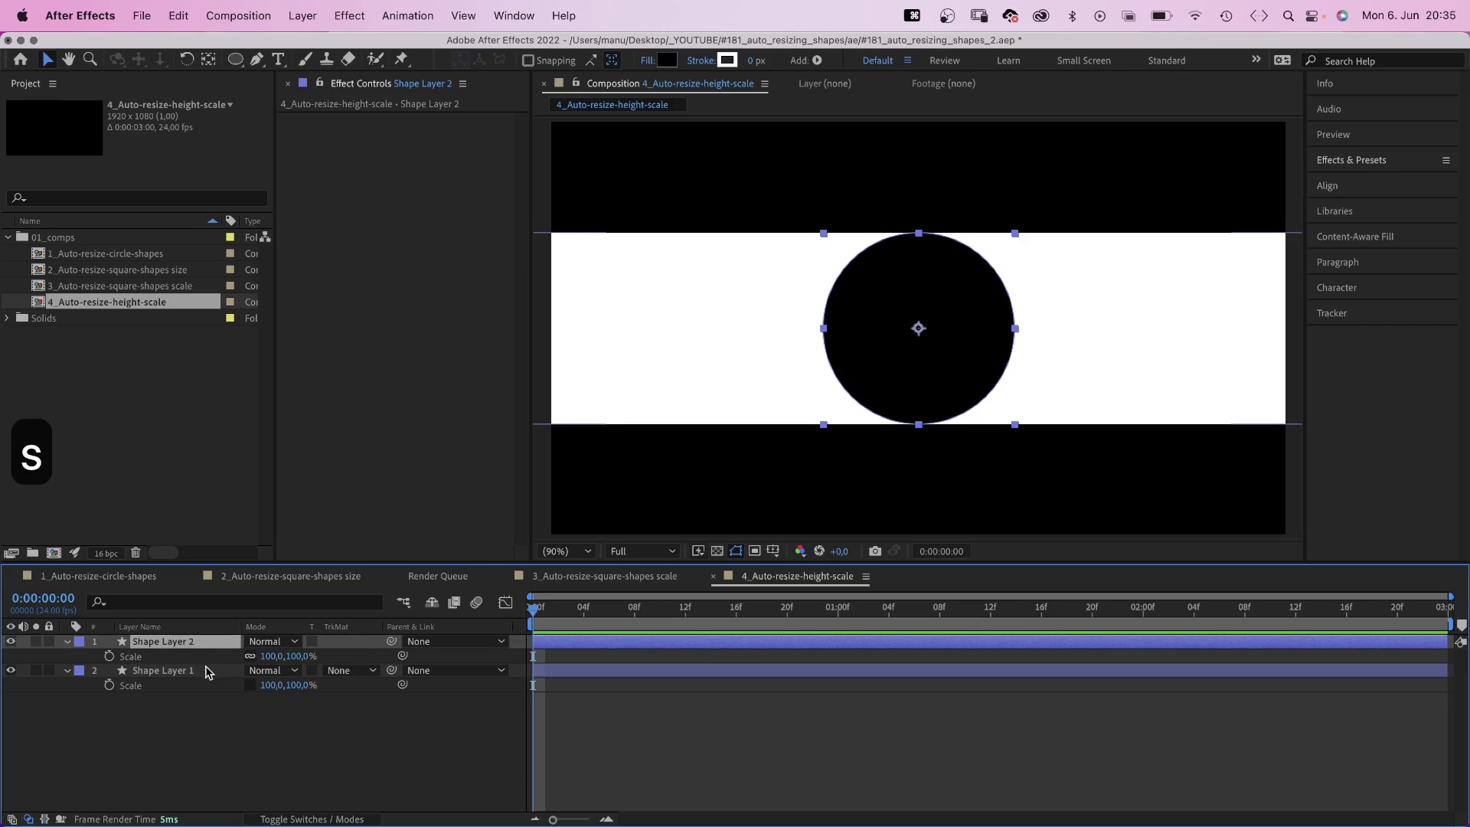
left_click(109, 656, "alt")
type("x")
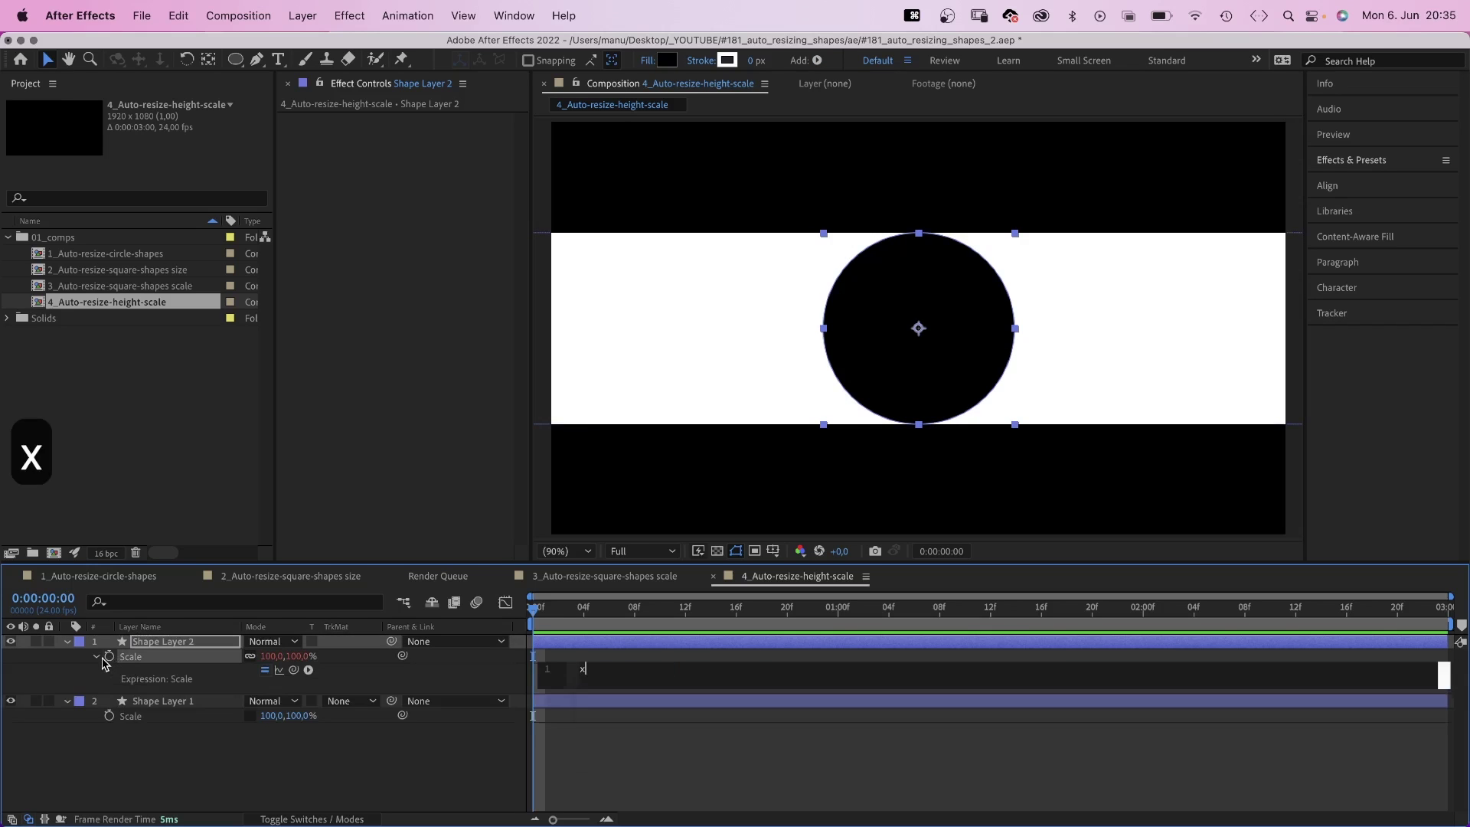
type(" =")
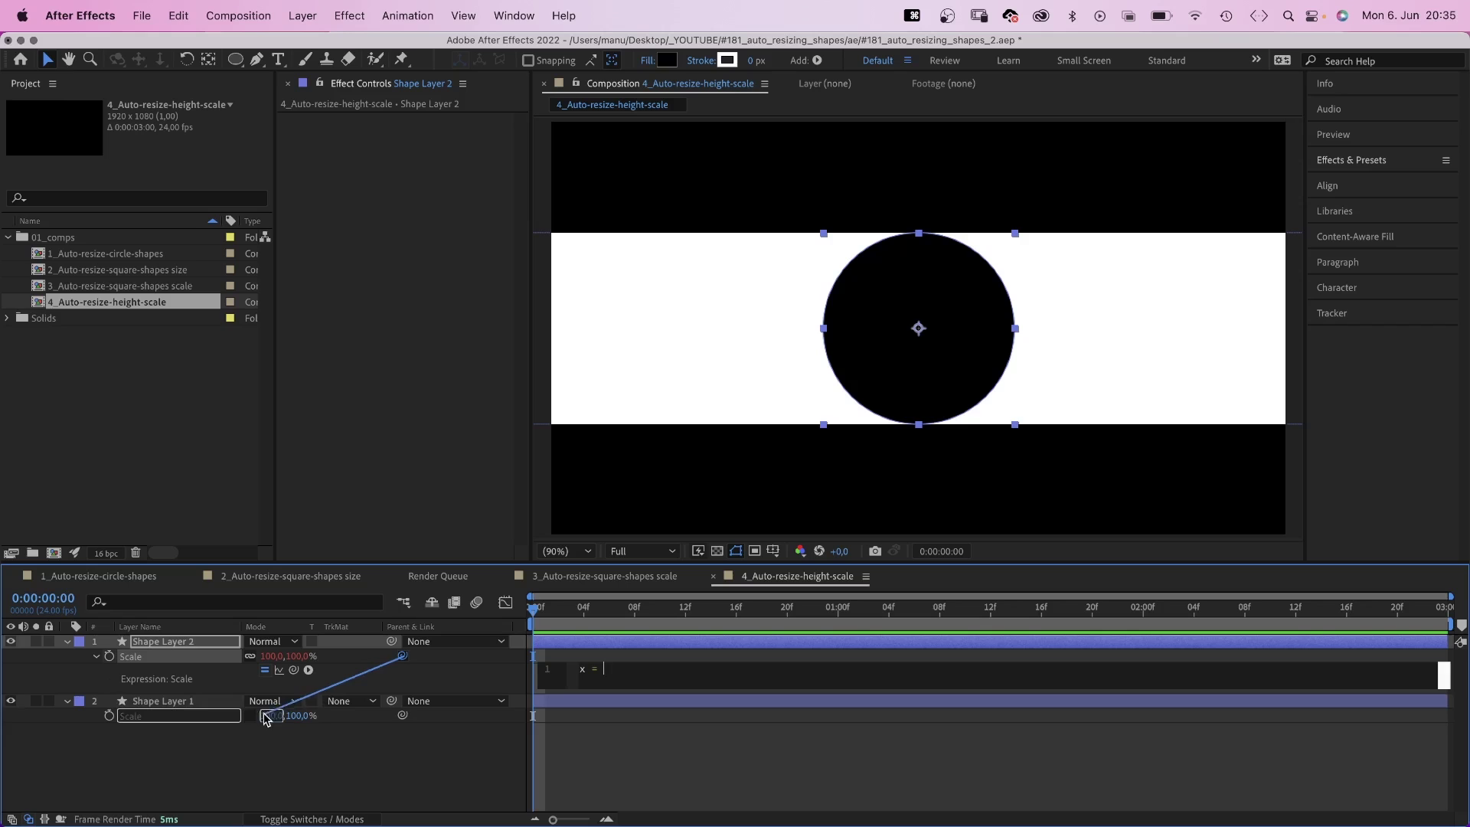
left_click_drag(266, 717, 262, 720)
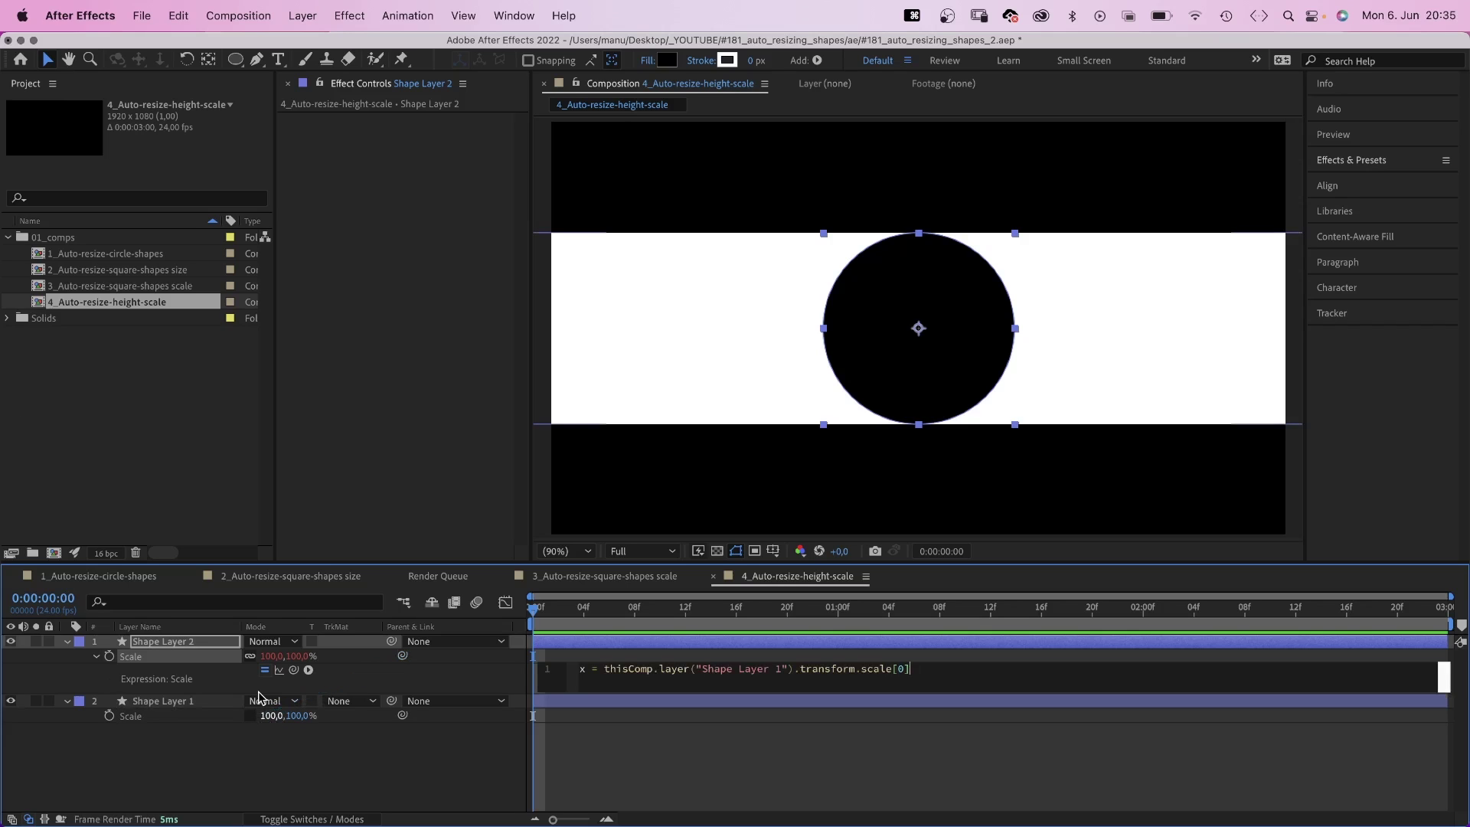
type(";")
key("Return")
type("y ")
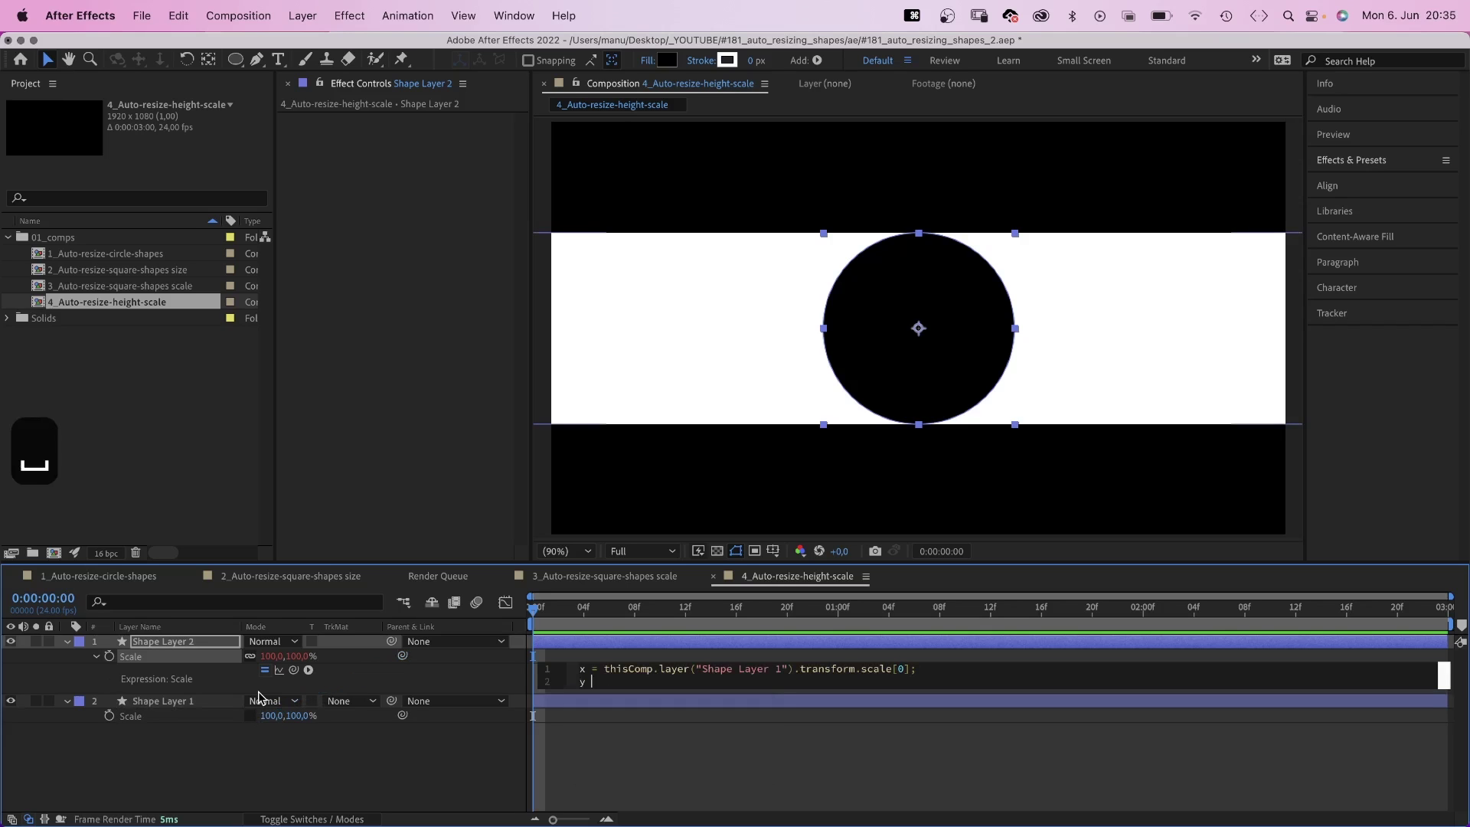
type("=")
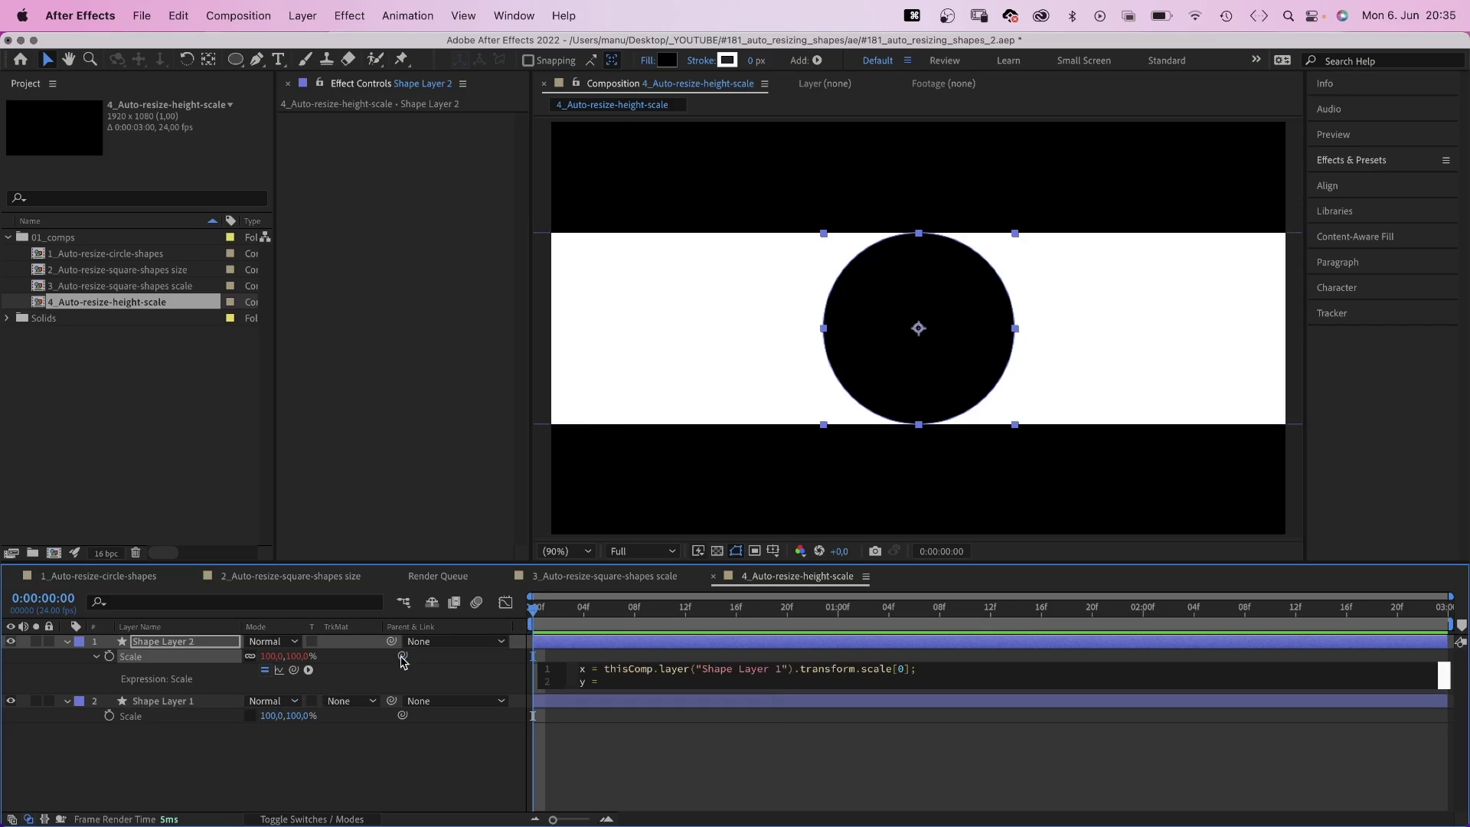
left_click_drag(402, 662, 300, 722)
type(";")
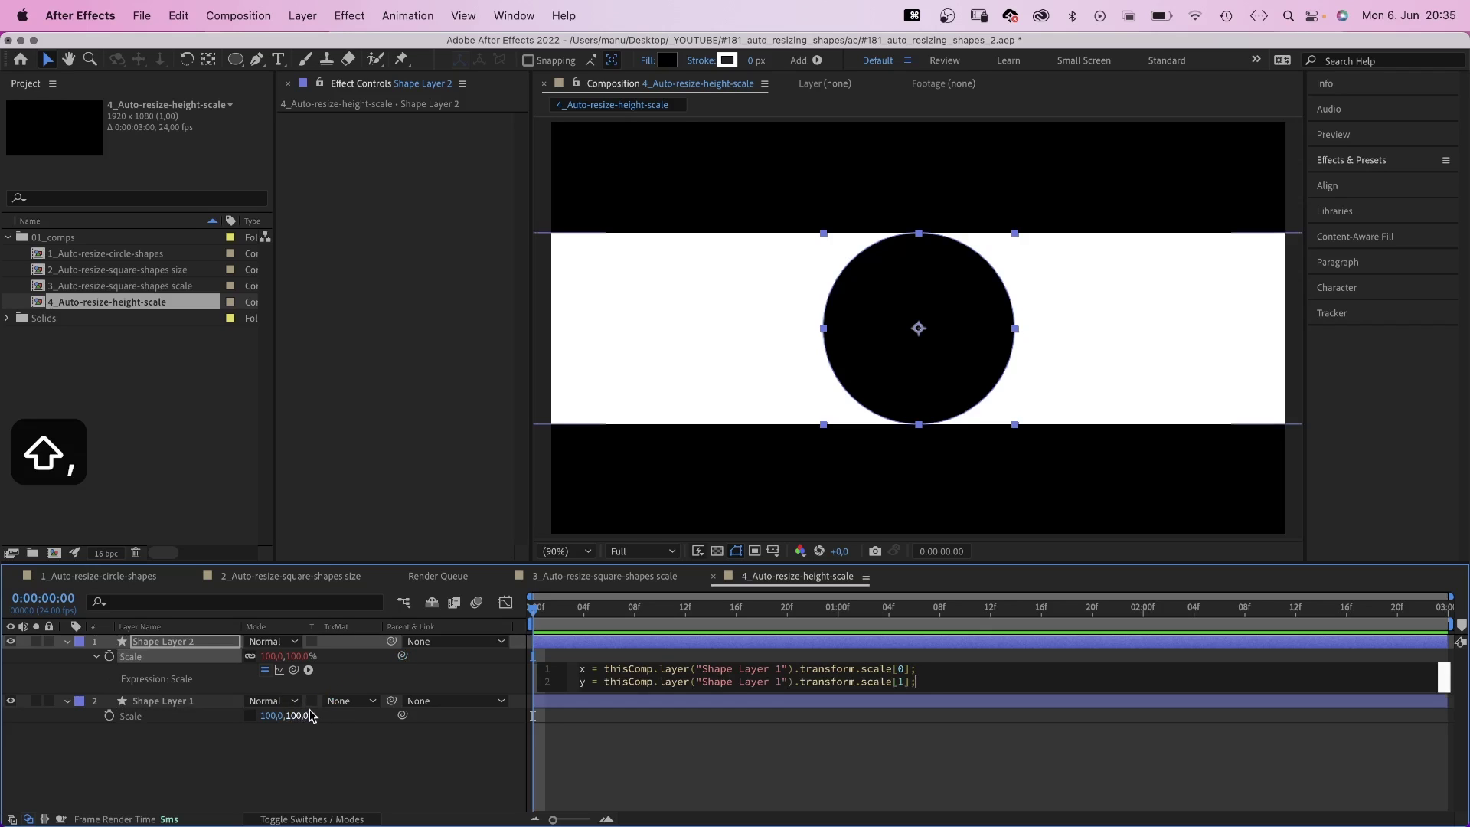
key("Return")
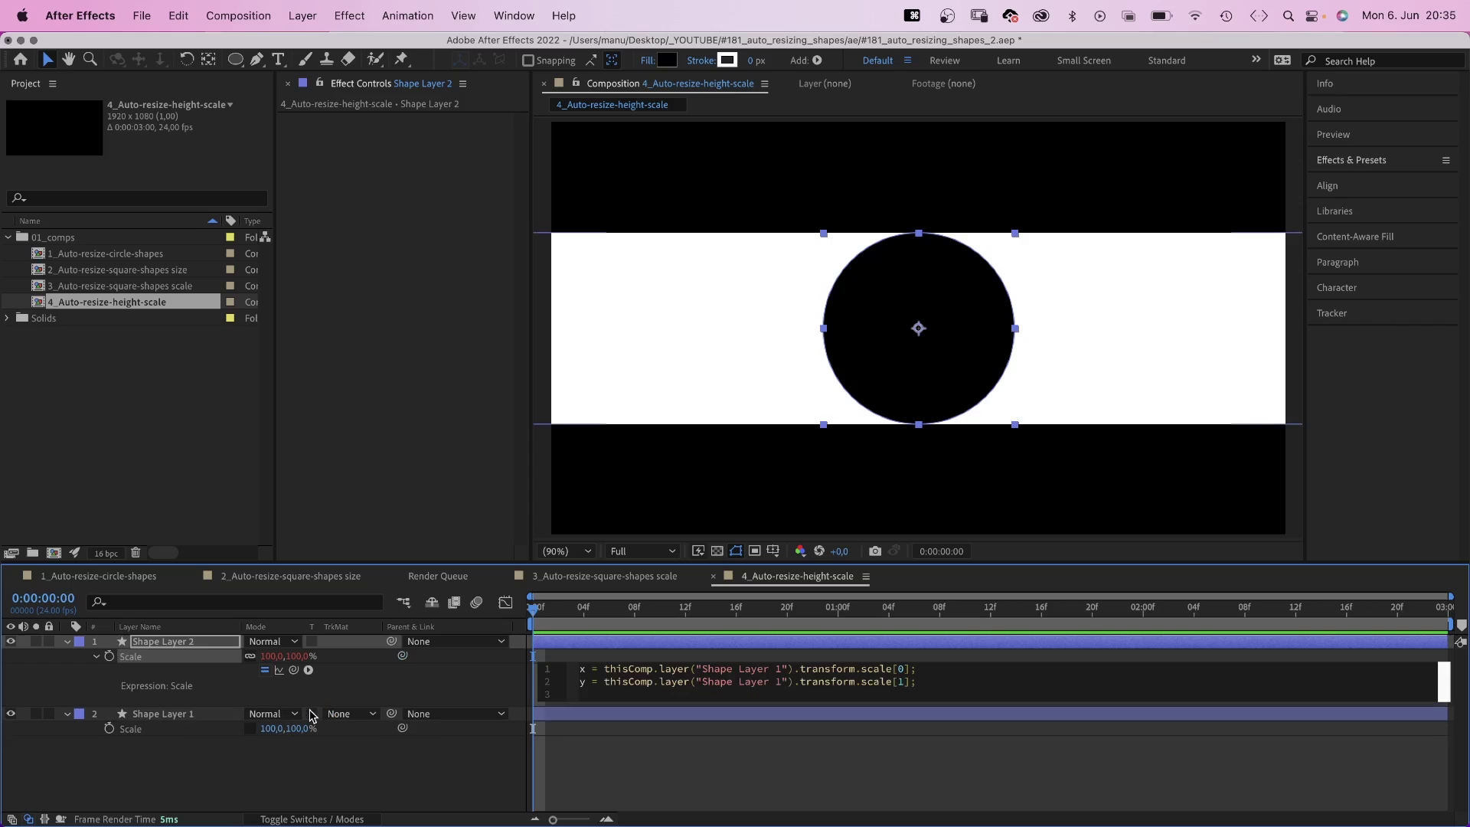
type("[")
left_click(330, 787)
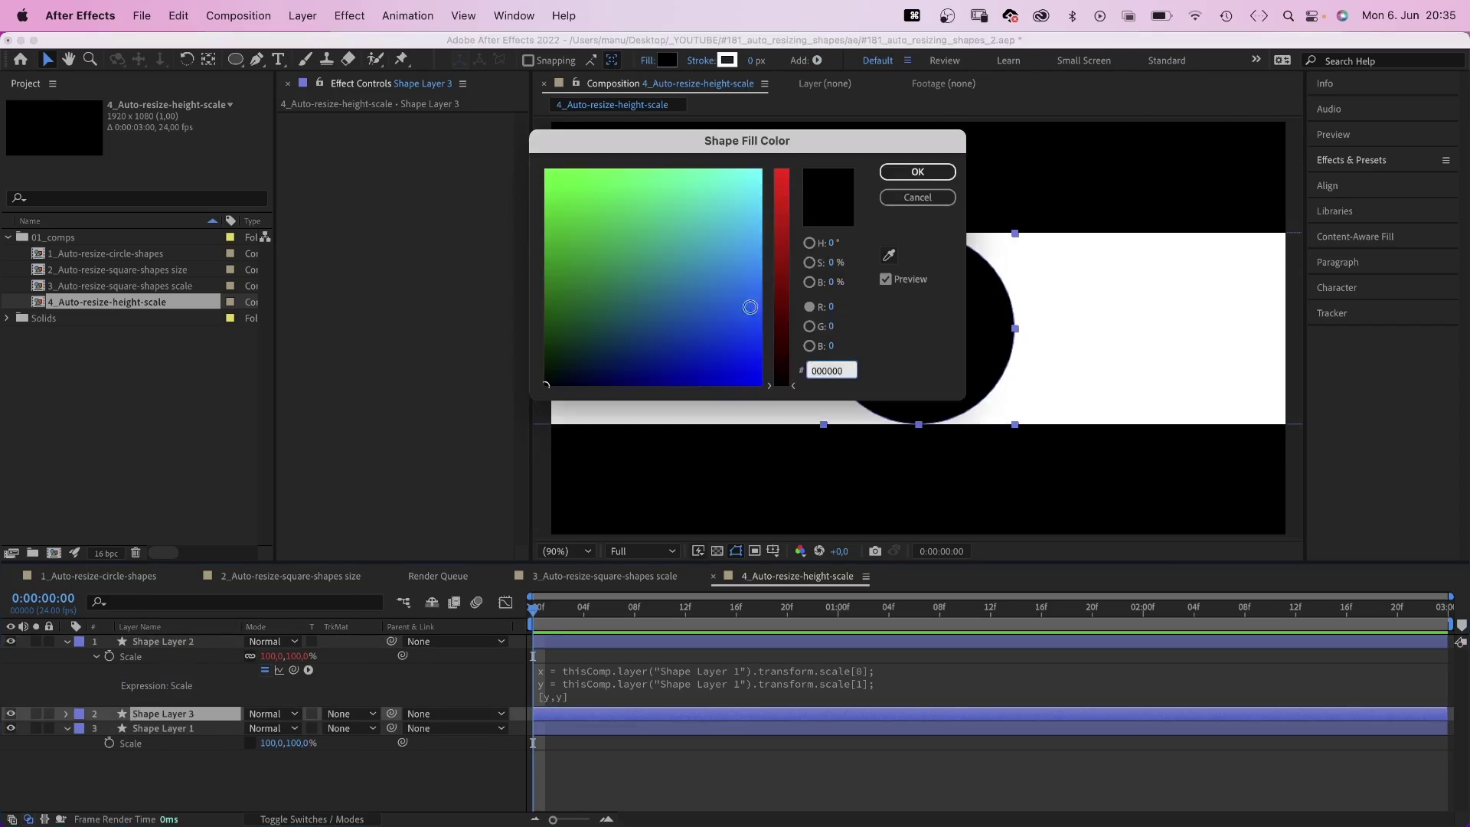
Fill the circle copy cyan (00FFFF) and change its Scale expression to [y+1.5,y+1.5]
left_click_drag(749, 307, 796, 148)
left_click(904, 170)
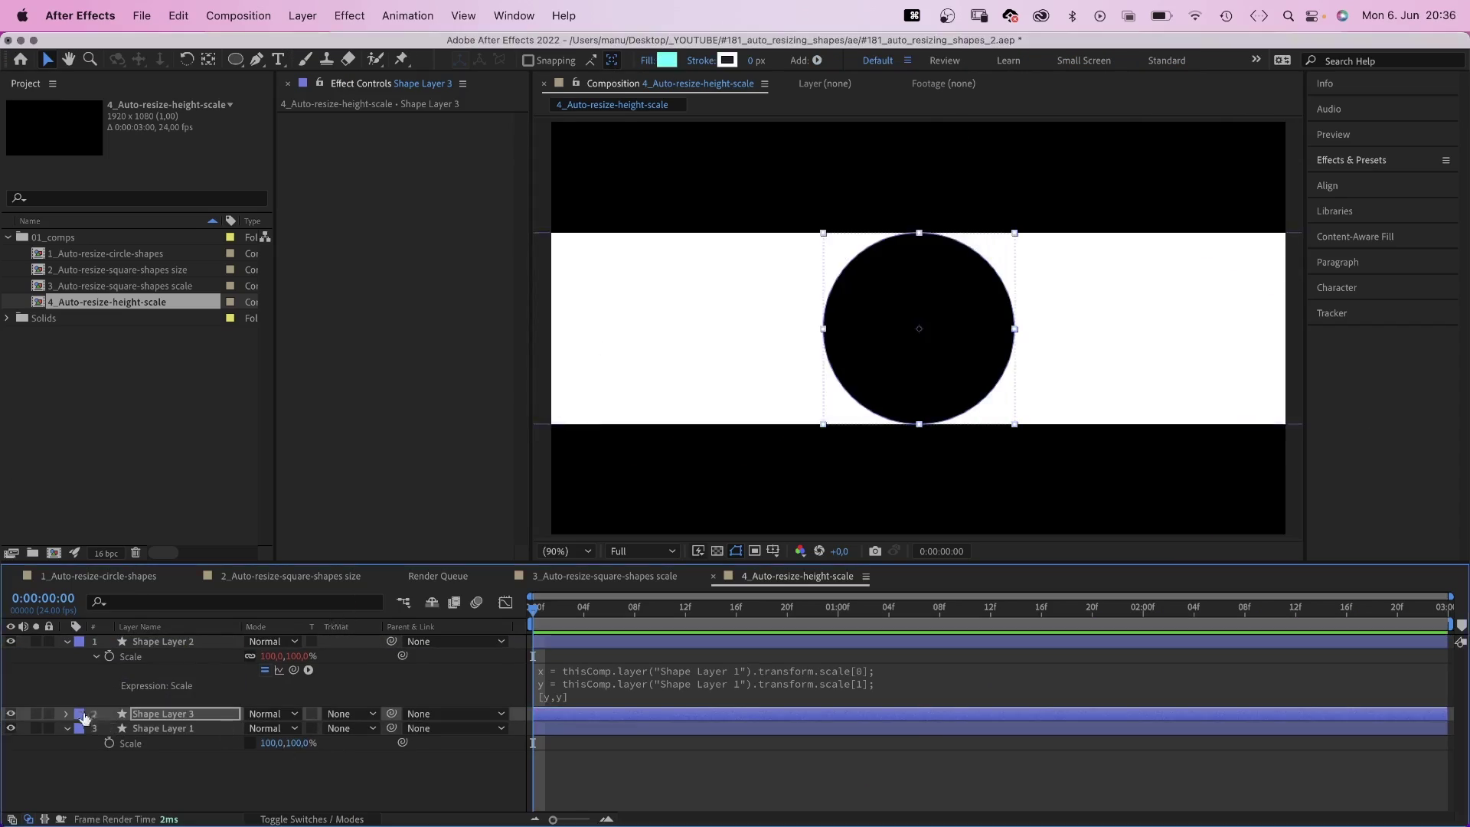
key("e")
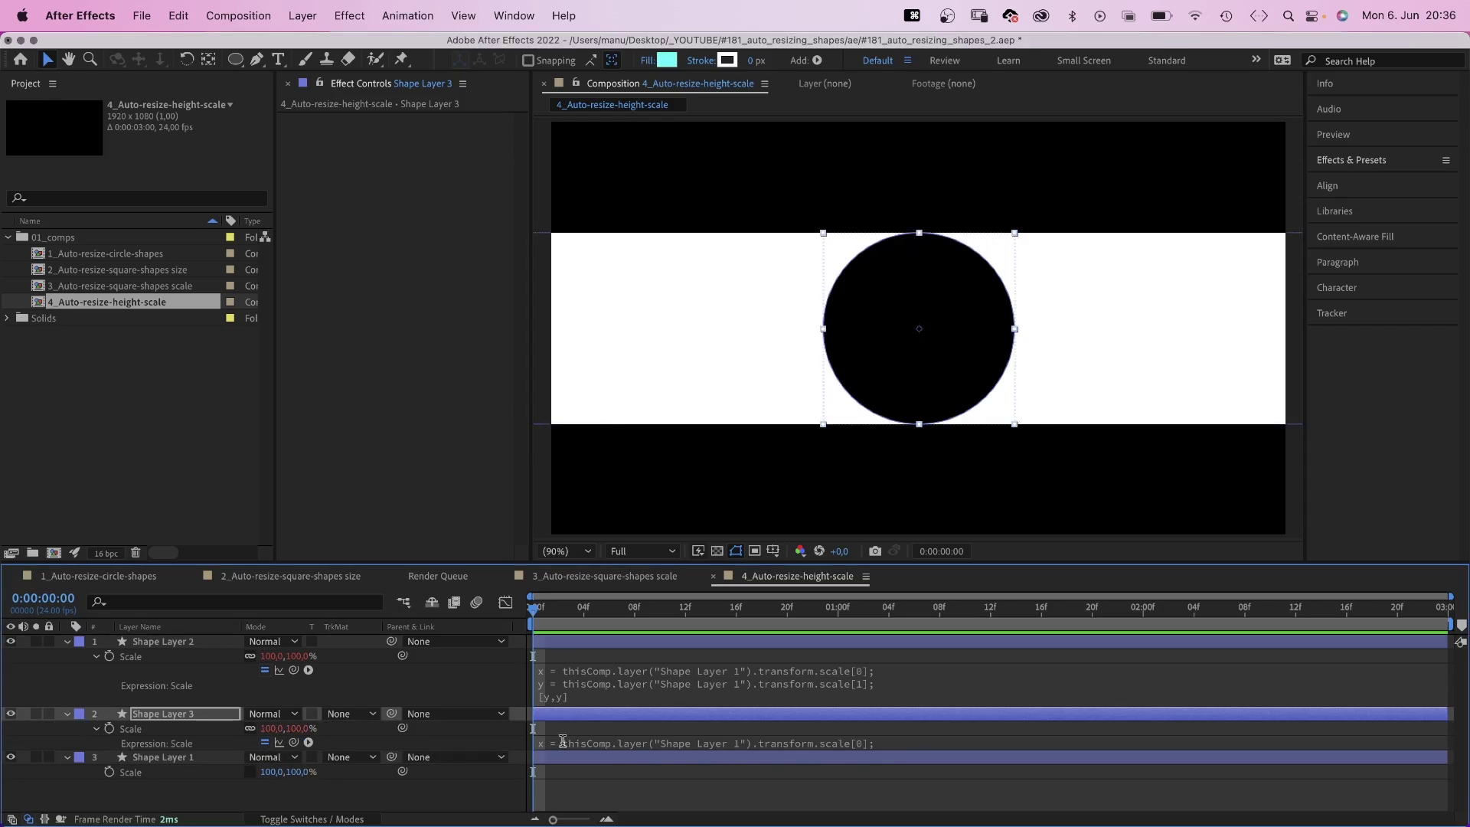
left_click(564, 743)
left_click(591, 768)
type("+1")
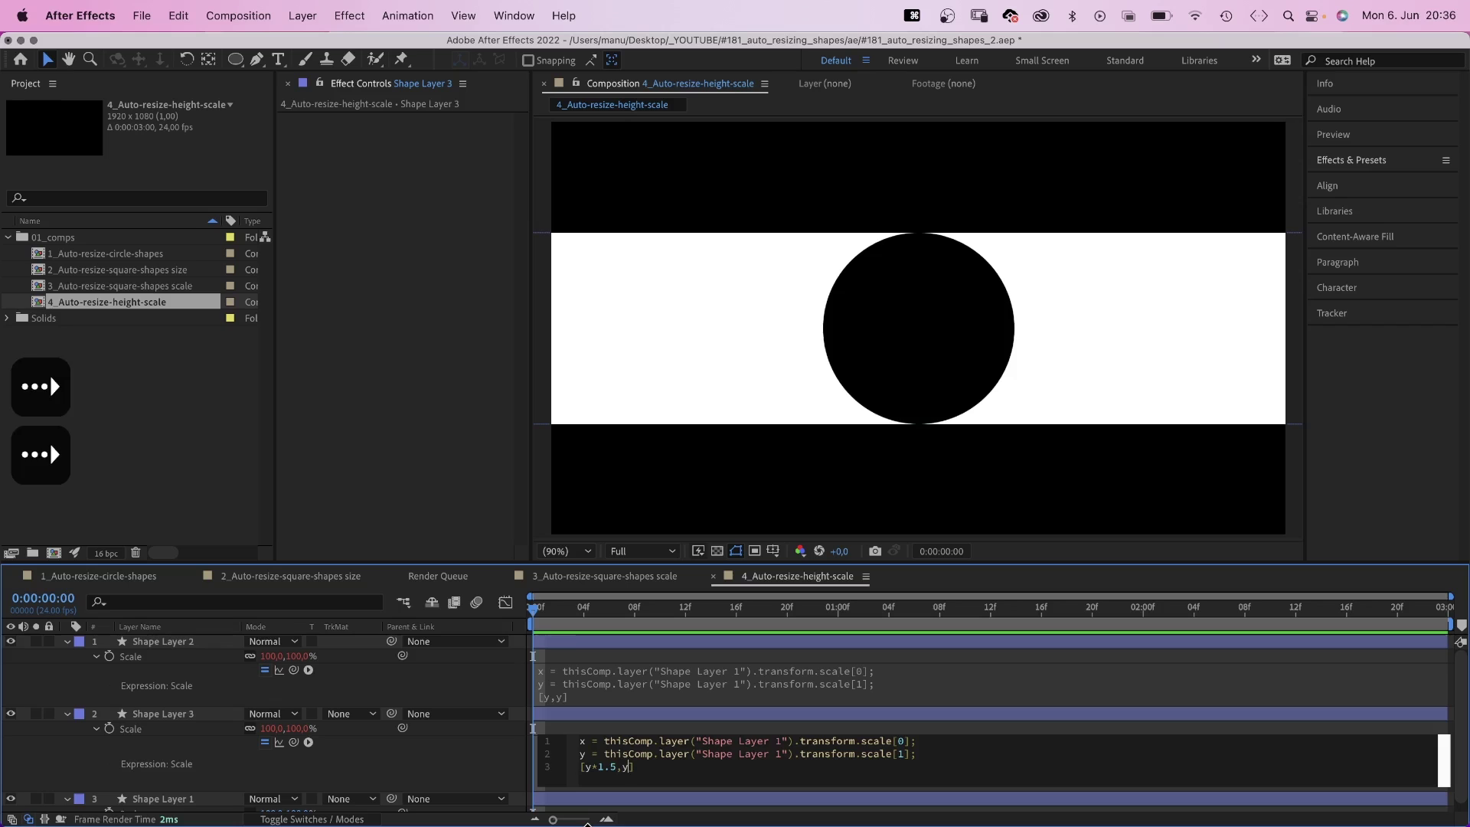
type("+1")
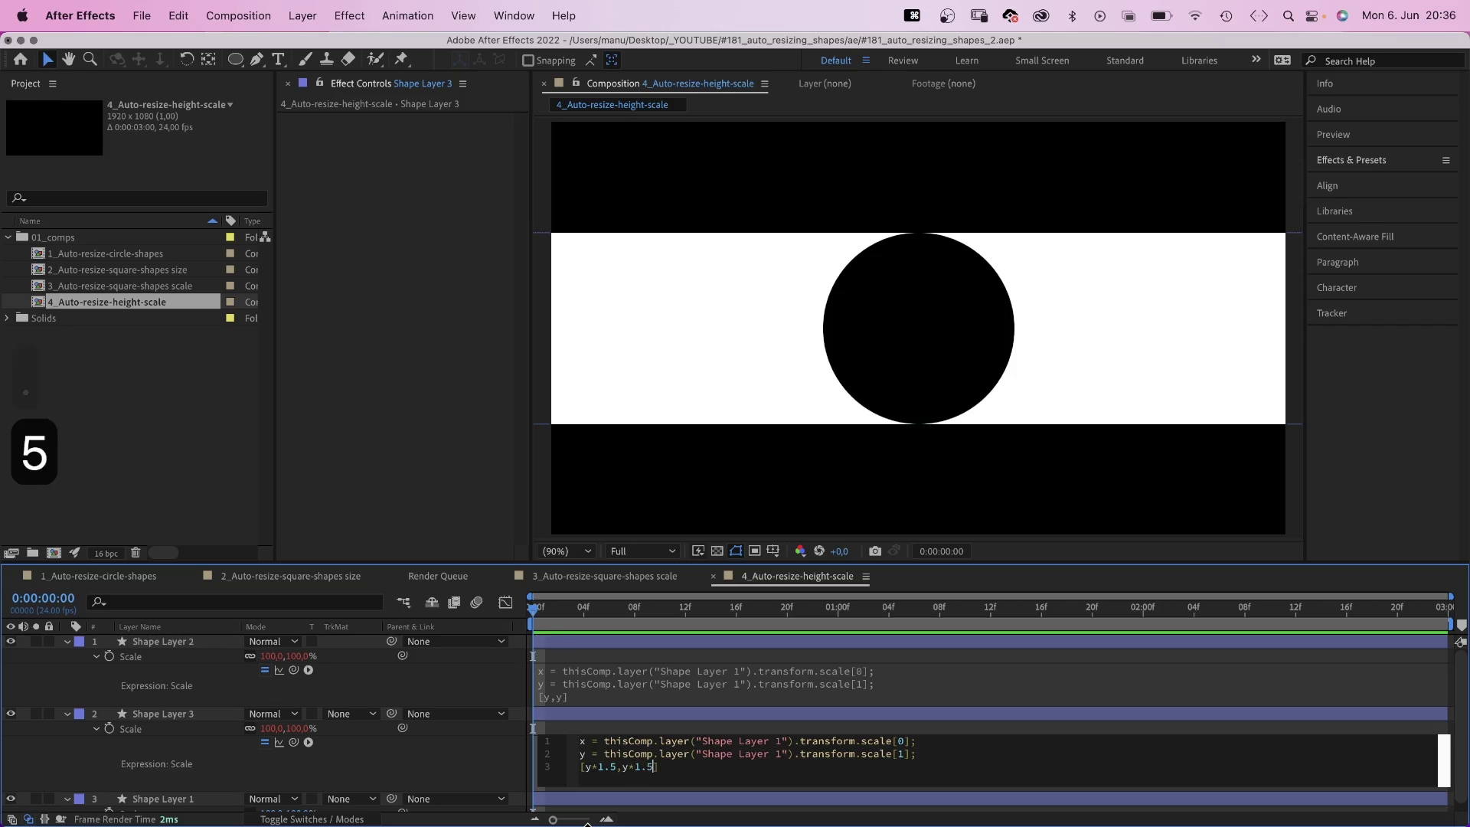
left_click(465, 750)
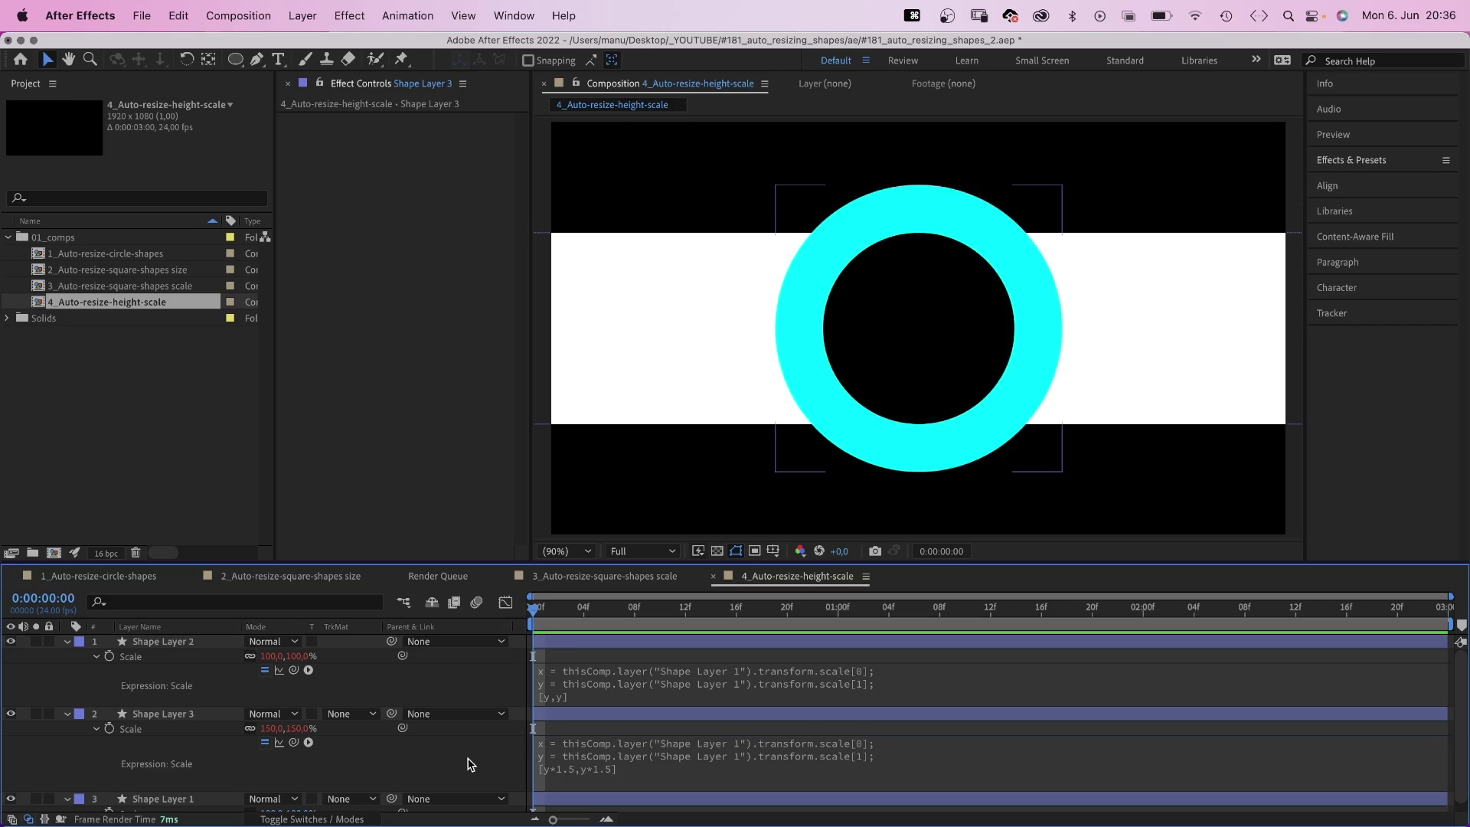
Apply Set Matte to Shape Layer 3, taking the matte from Shape Layer 1
left_click(204, 727)
left_click(1364, 163)
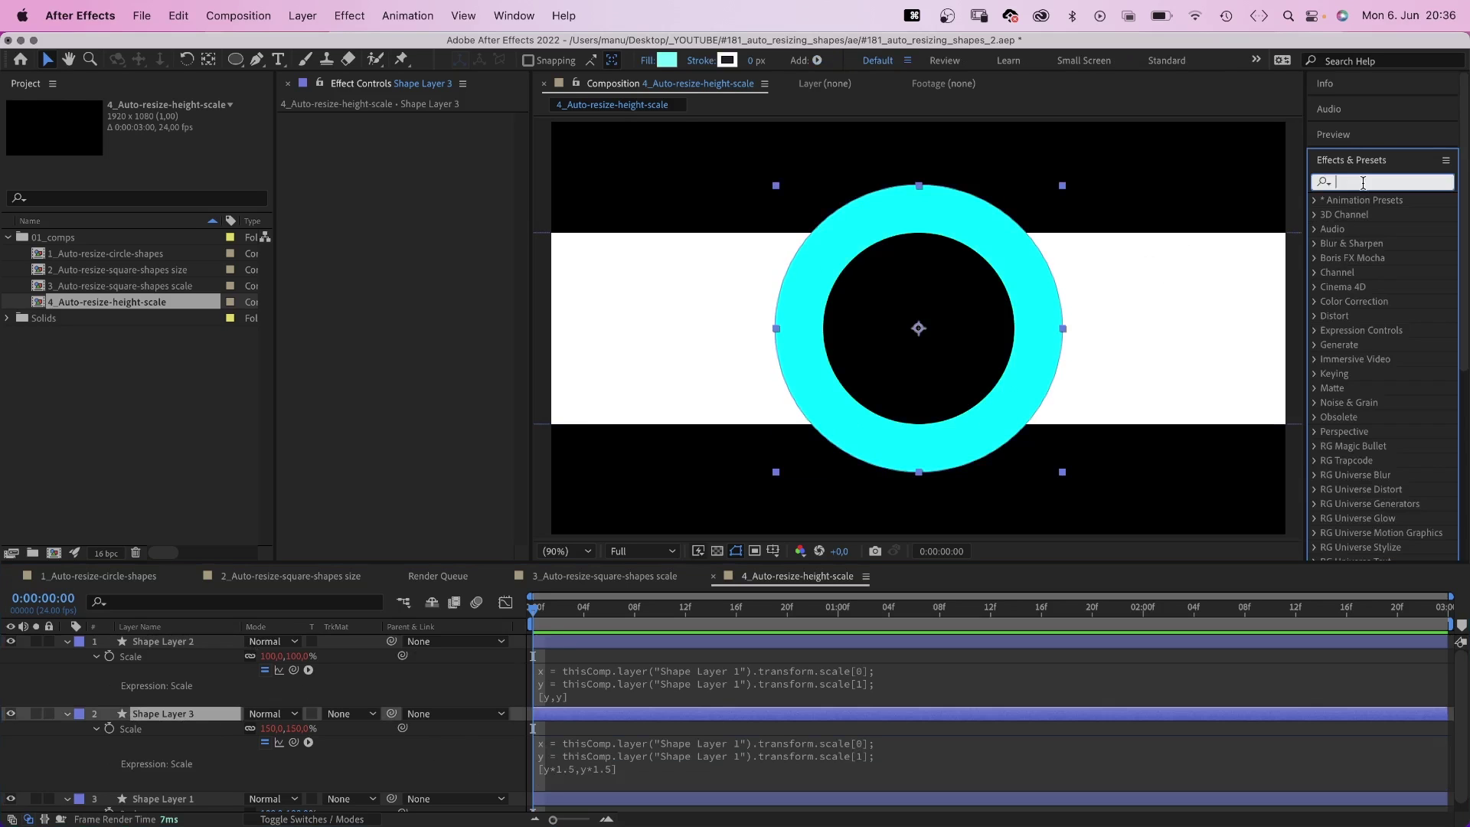
type("set matte")
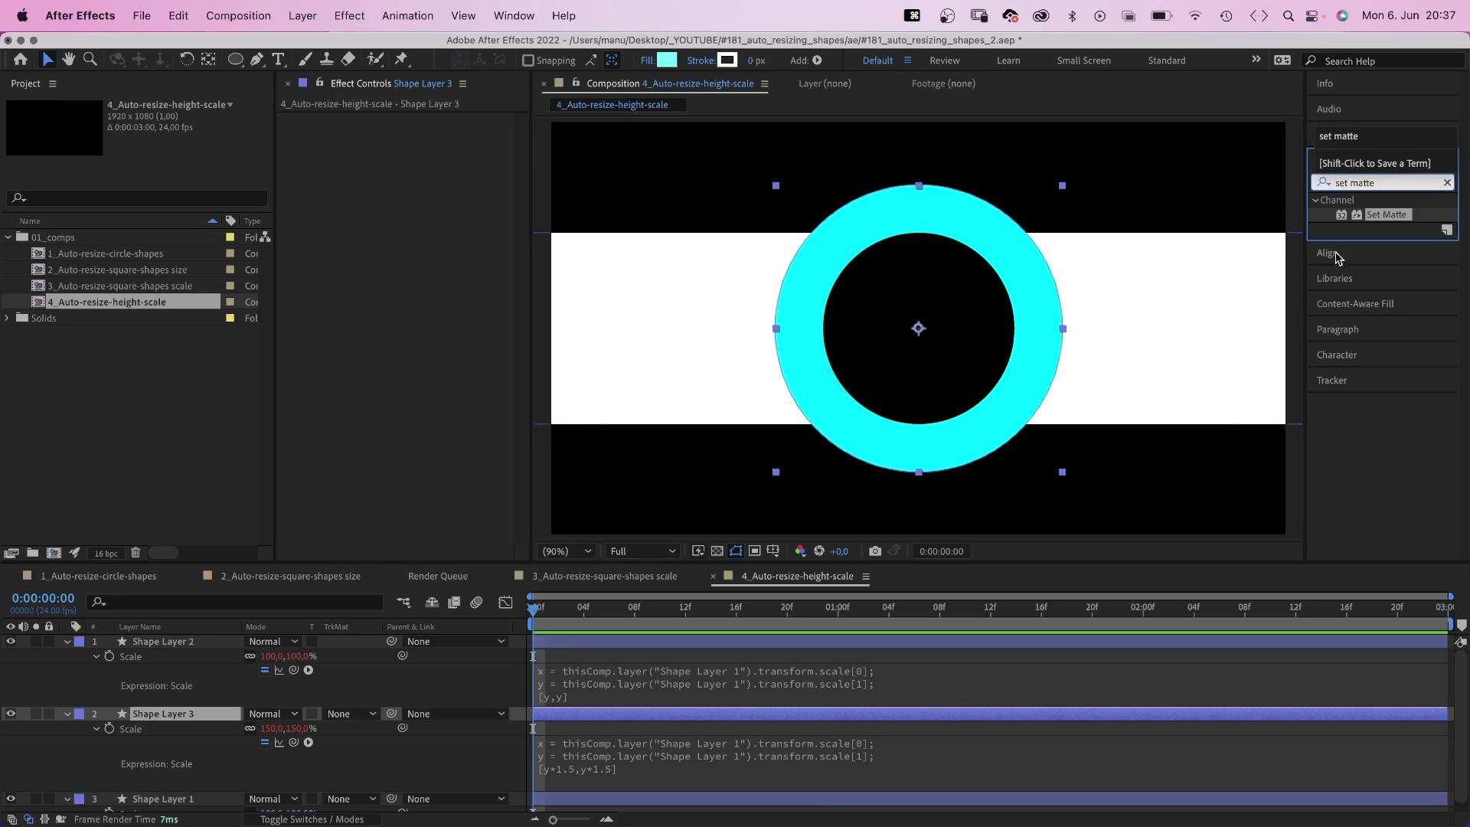
left_click_drag(434, 225, 397, 194)
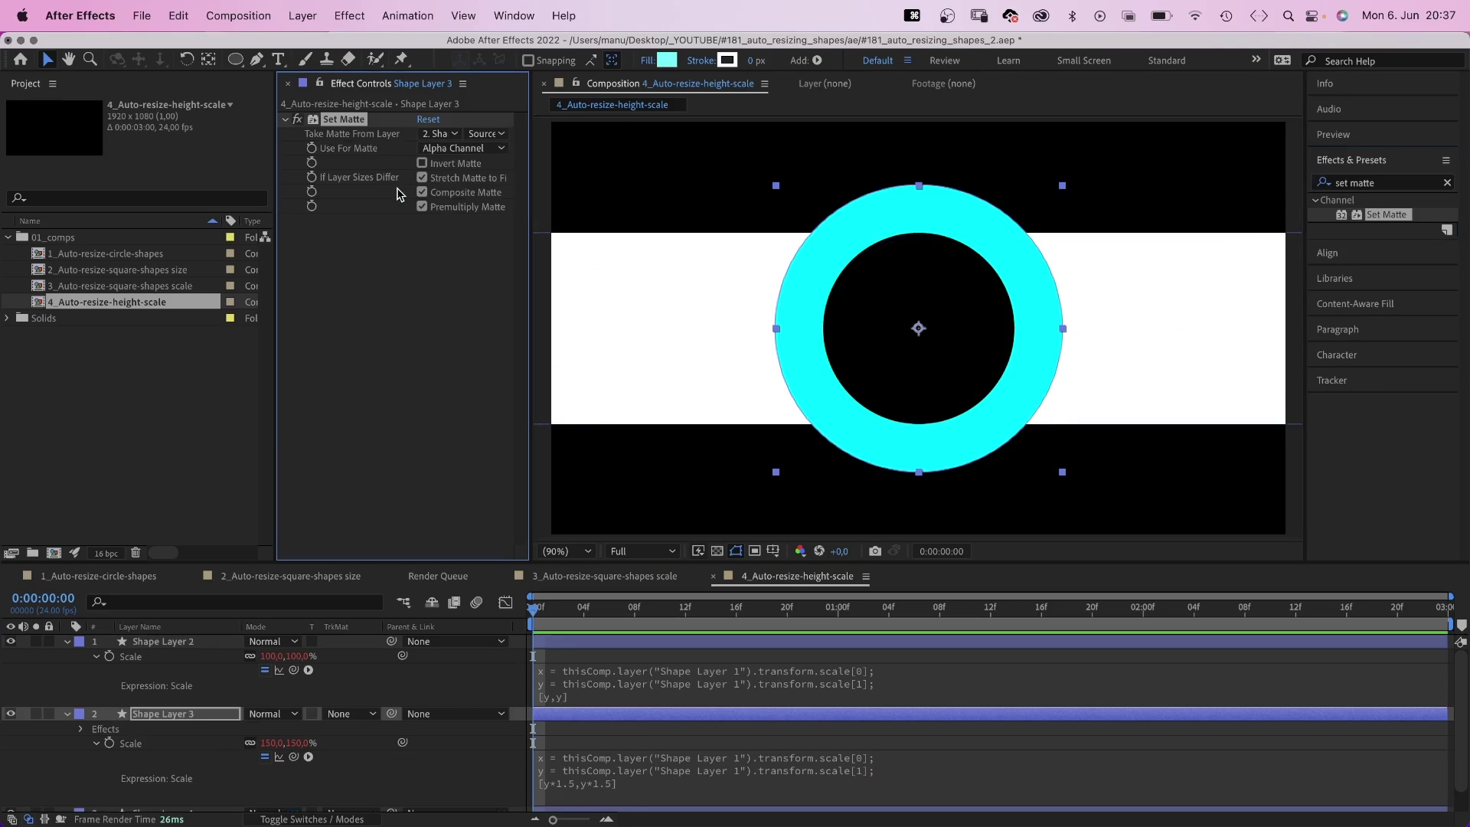
left_click(439, 134)
left_click(448, 218)
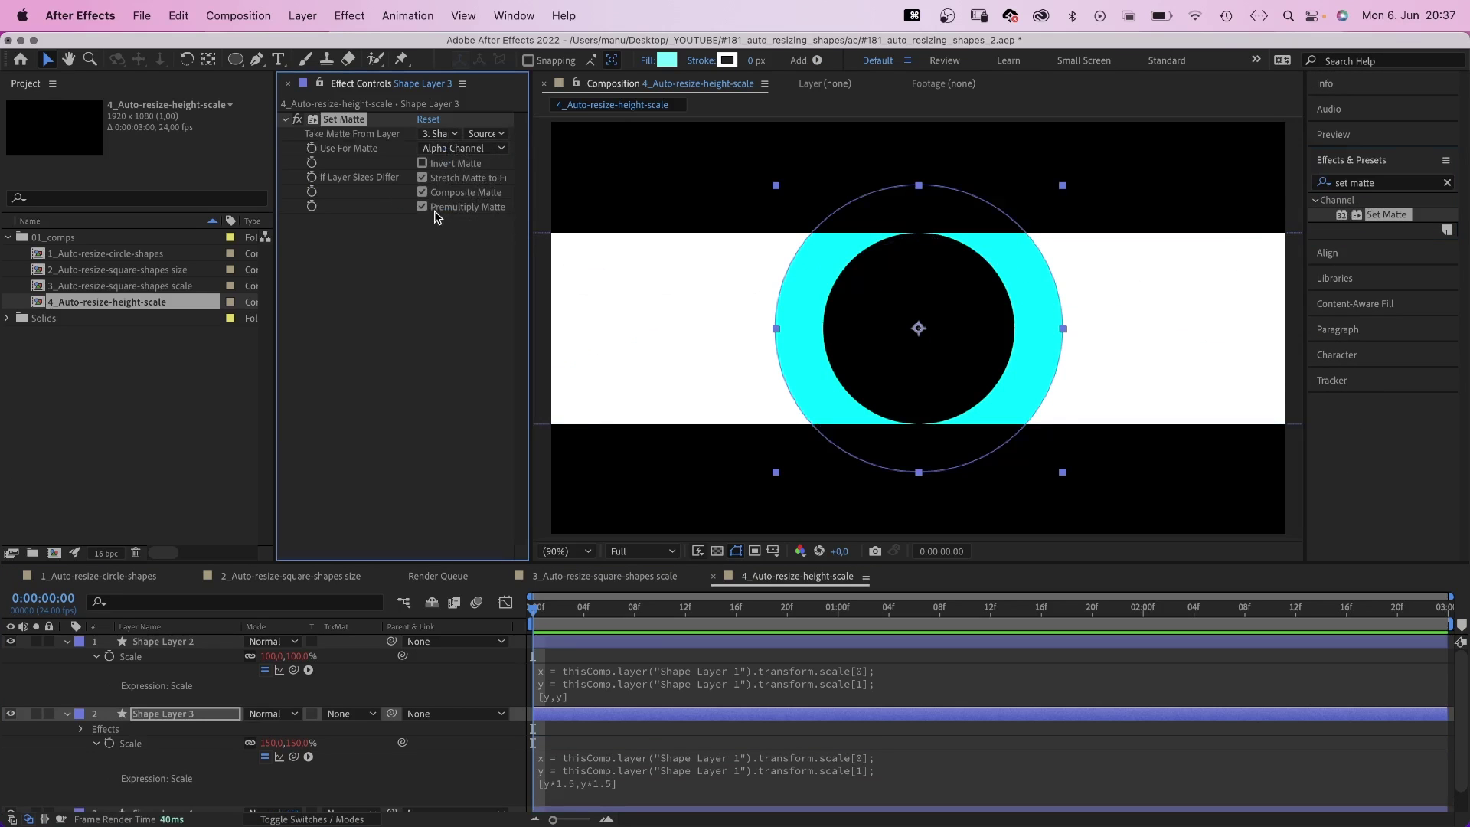
left_click(169, 764)
Keyframe Shape Layer 1's Scale from 100% height at 0f to 0% at 1:00, then preview
left_click(110, 684)
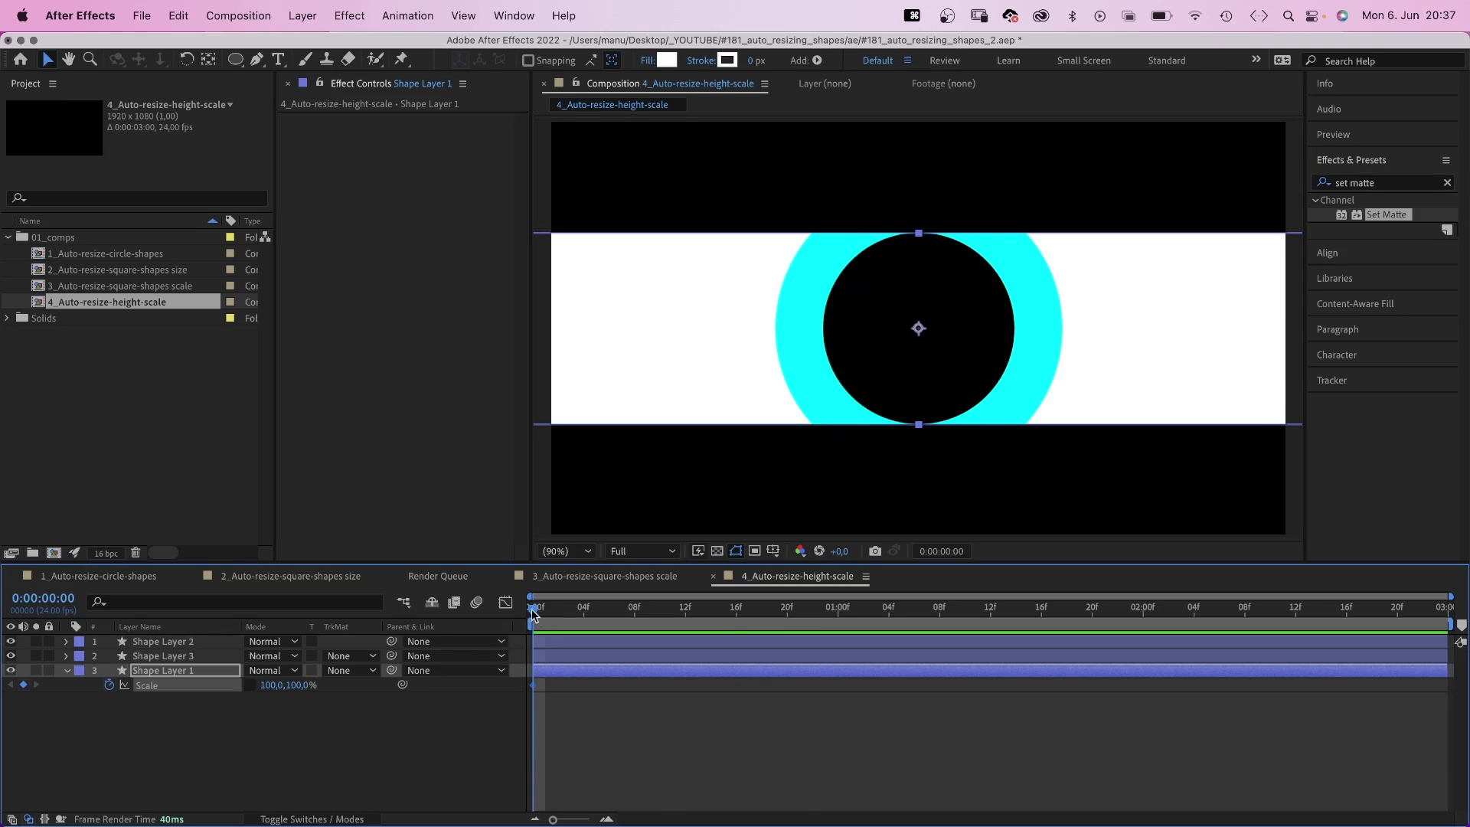
type("0")
key("Return")
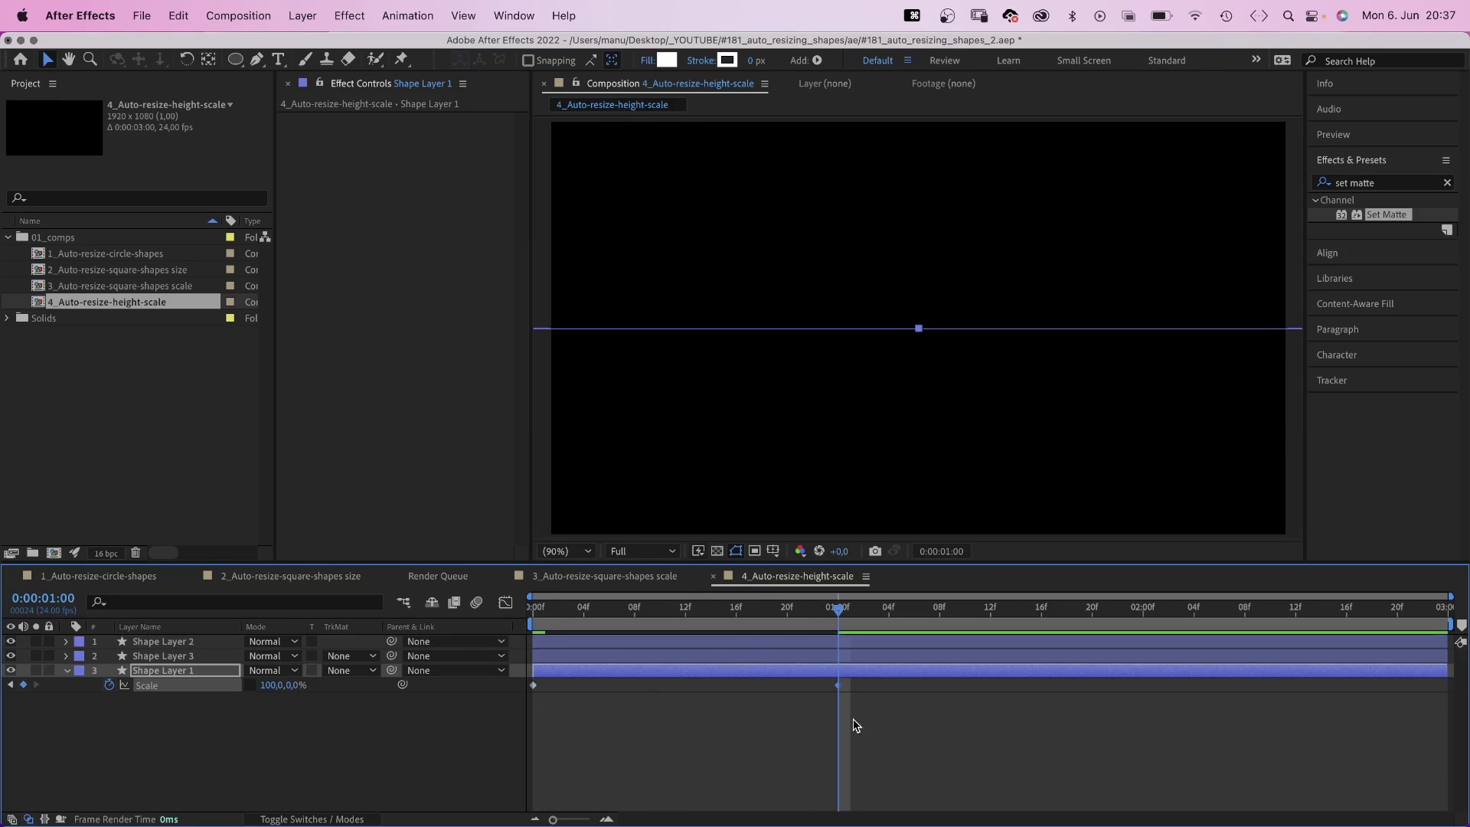
left_click(505, 603)
key("space")
left_click(436, 769)
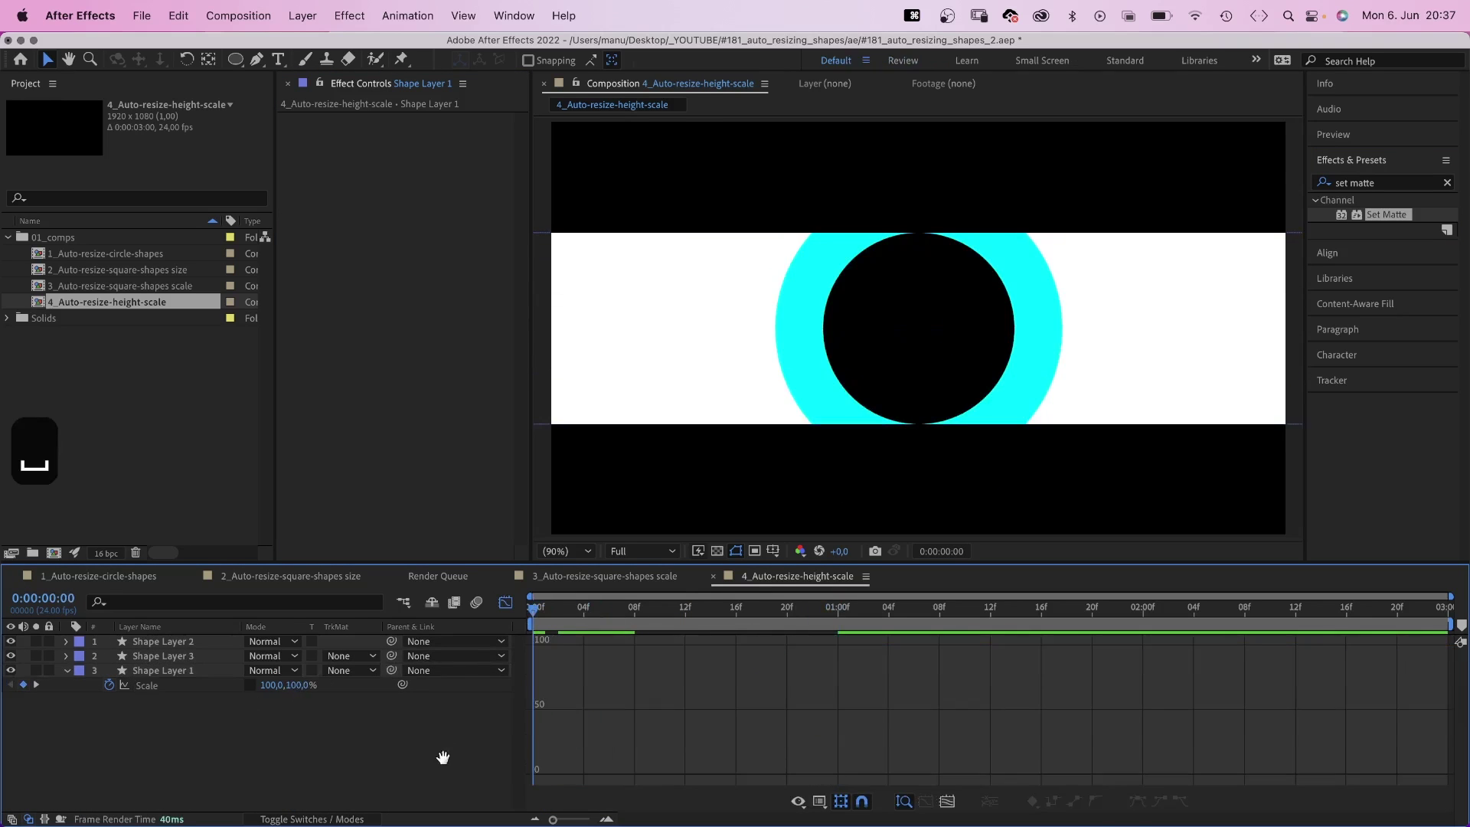
key("shift+F3")
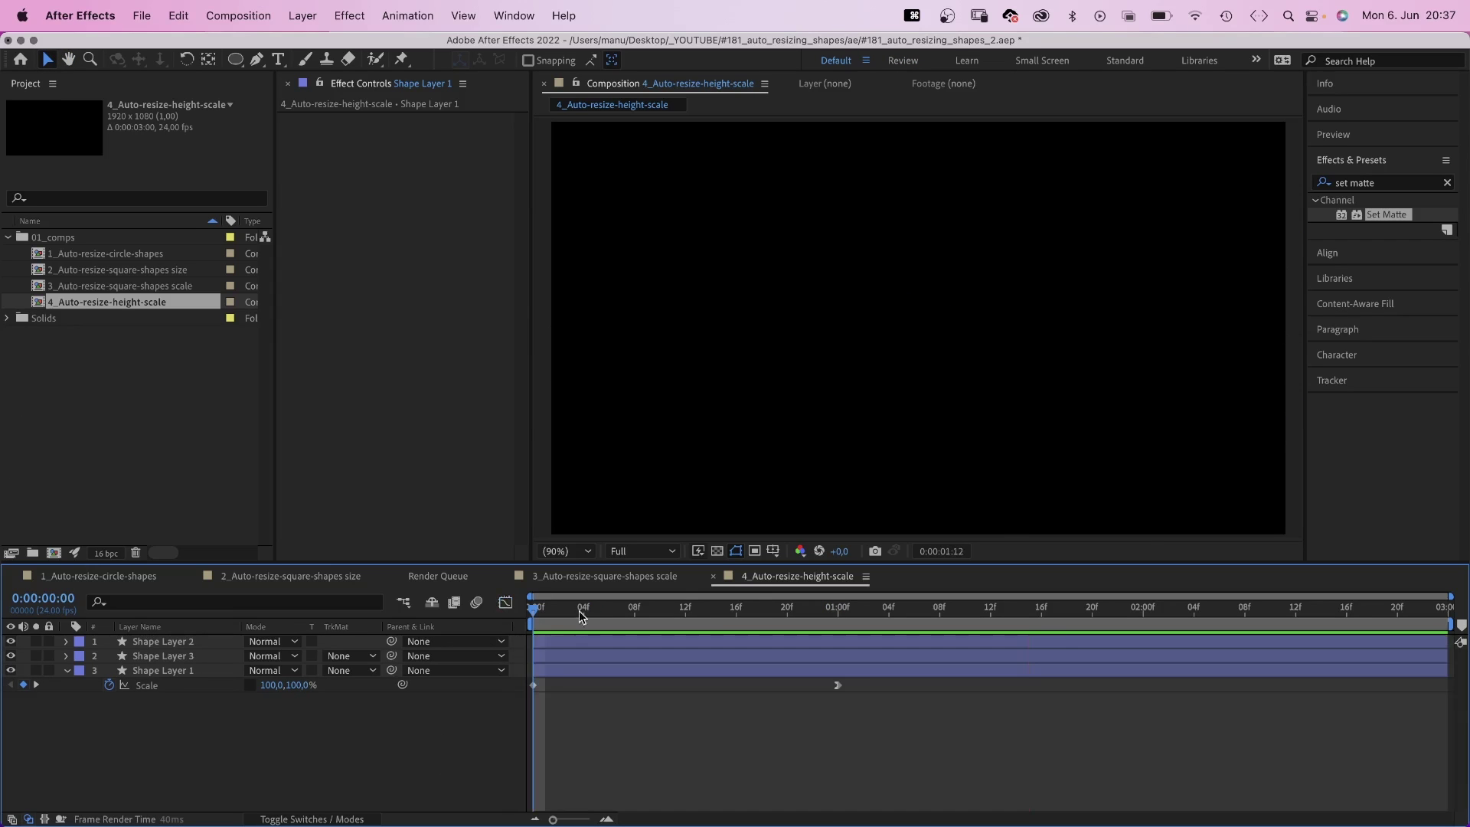